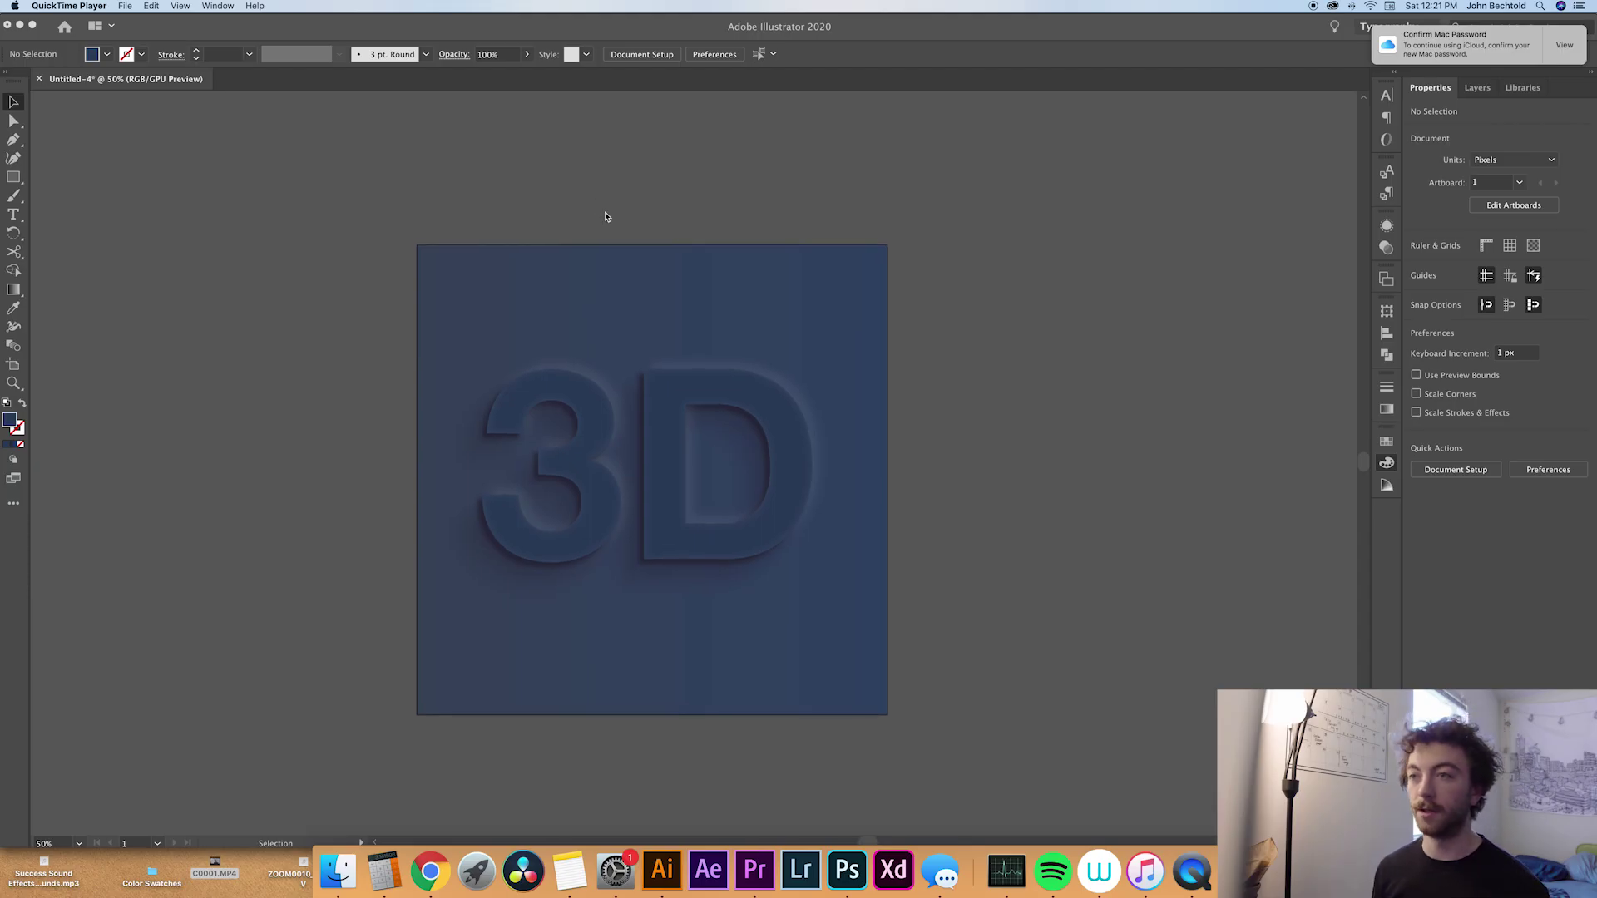
Pan across the finished embossed 3D example, then bring up the New Document settings
scroll(604, 216, right, 2)
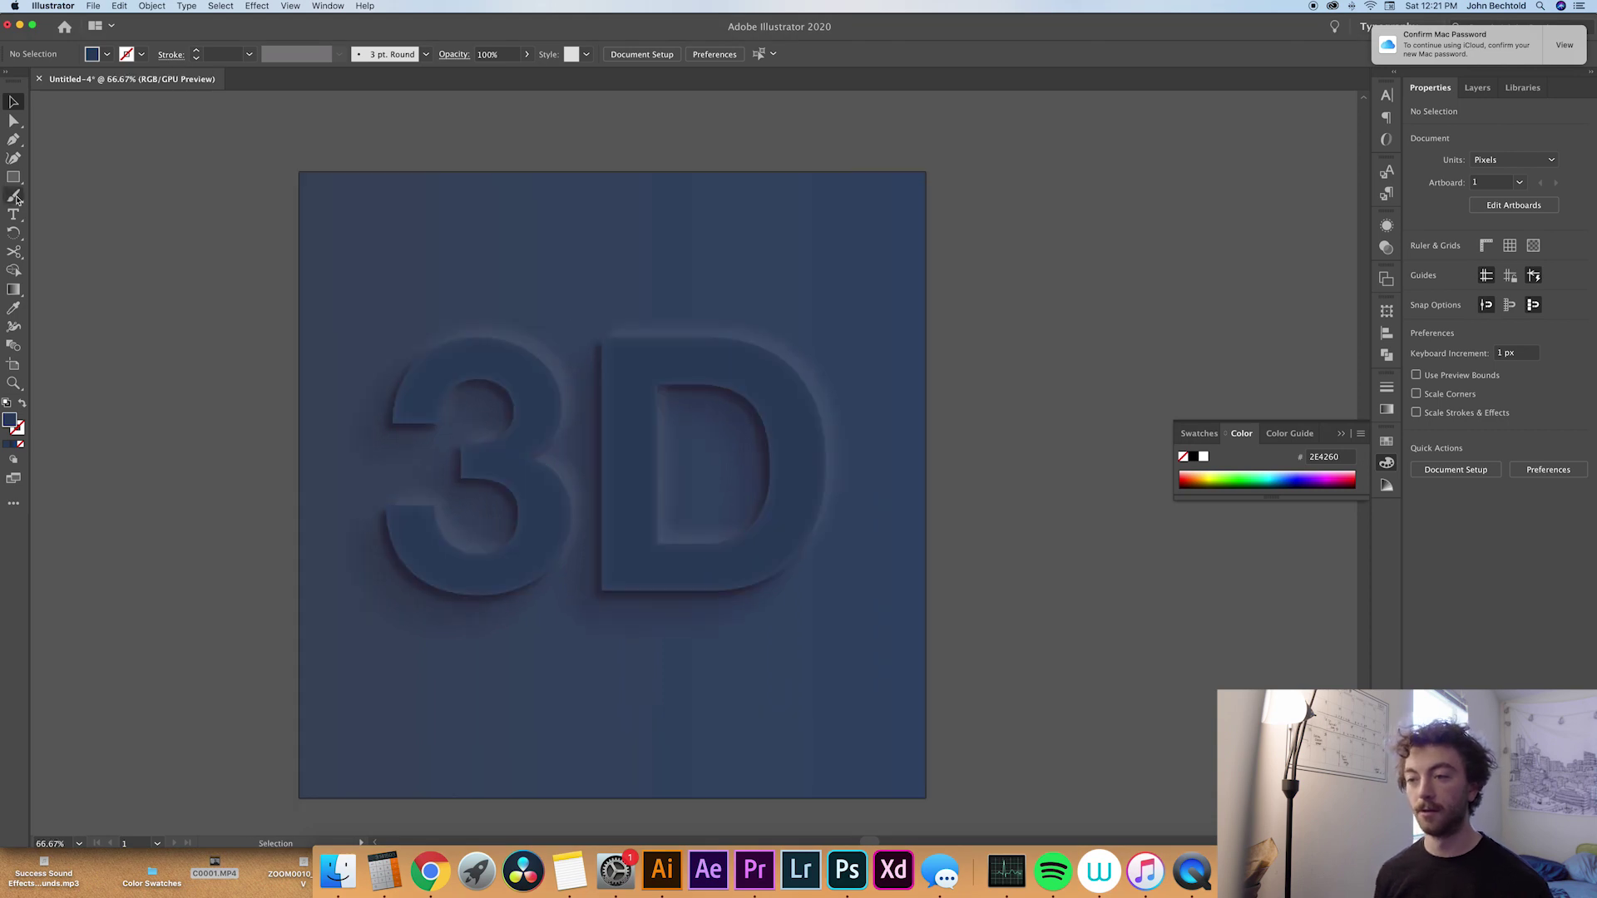
scroll(199, 253, left, 3)
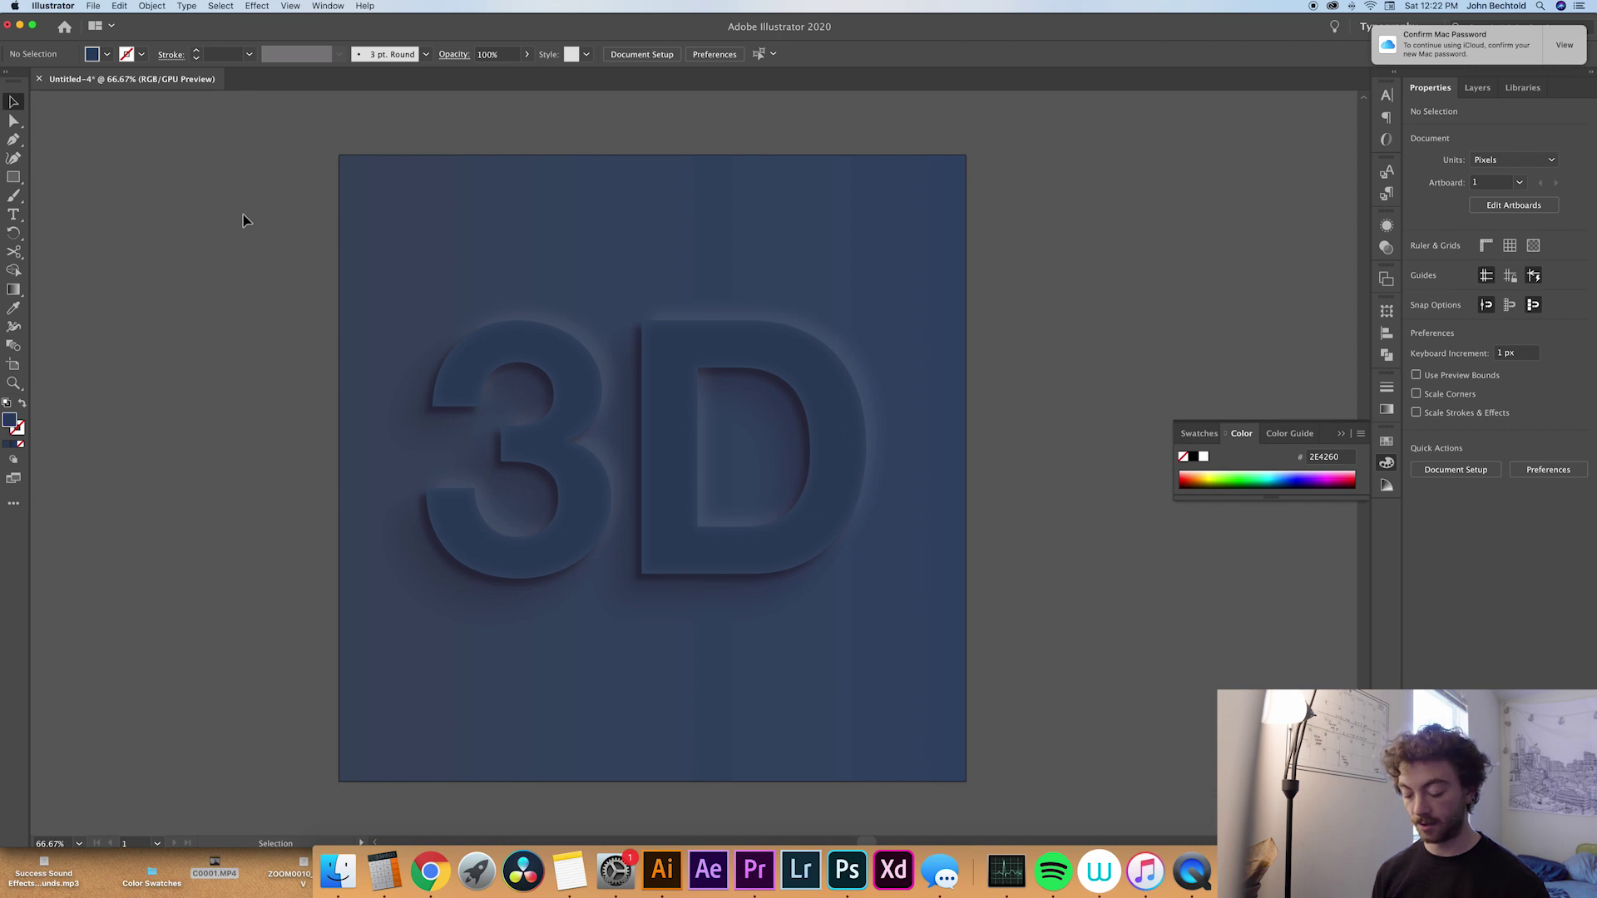
key(super+n)
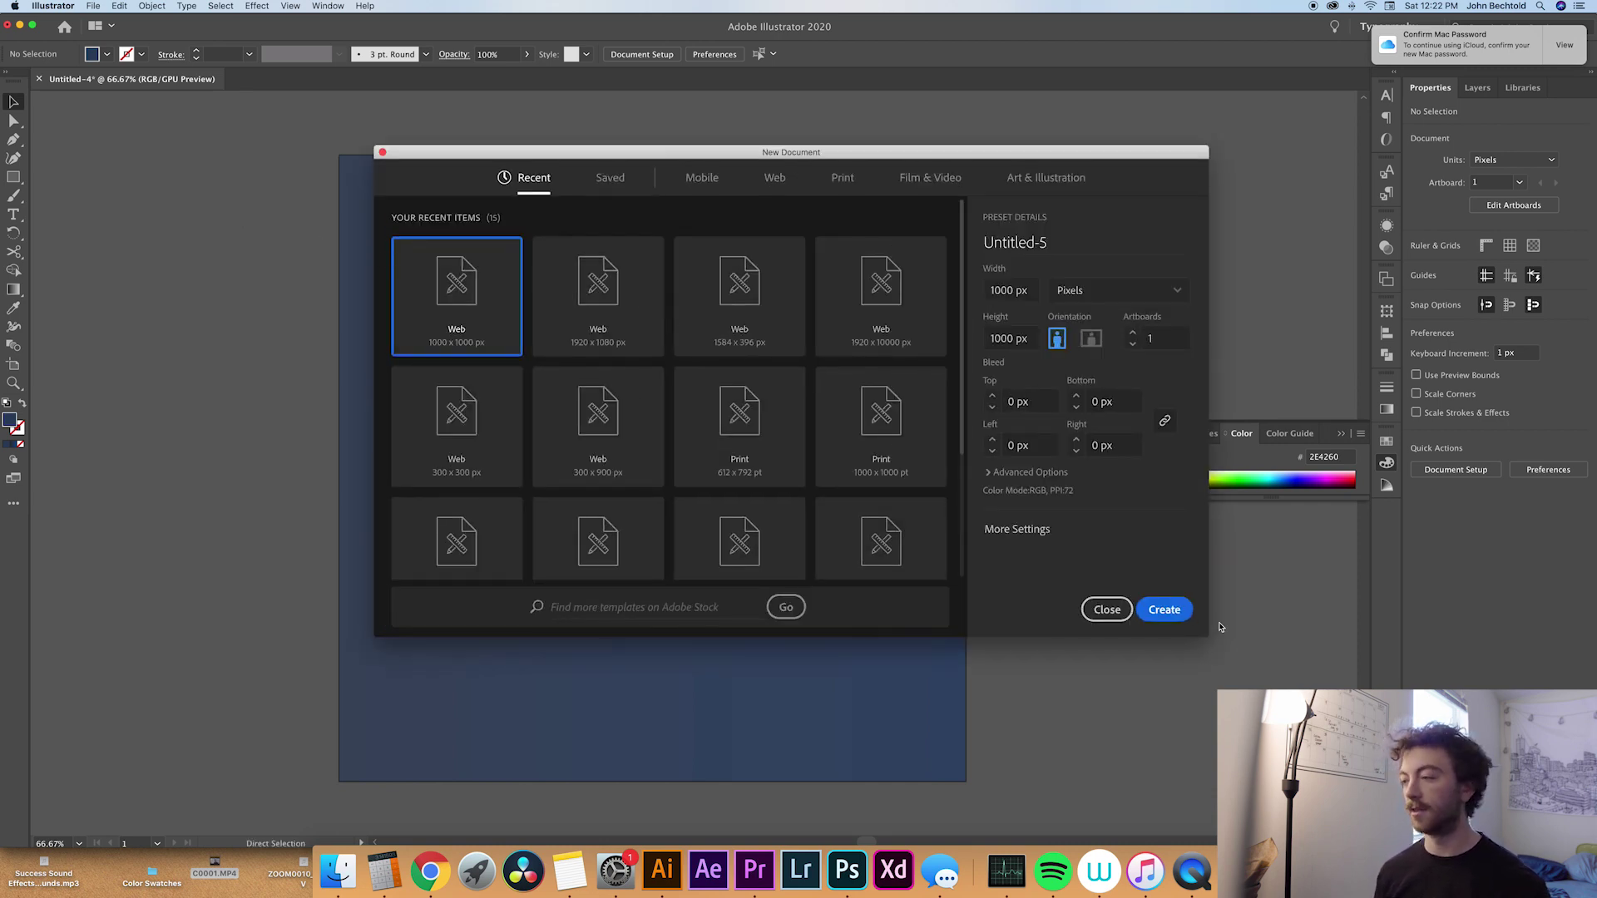
Create a 1000 × 1000 px Web-preset document with an empty white artboard
click(1164, 609)
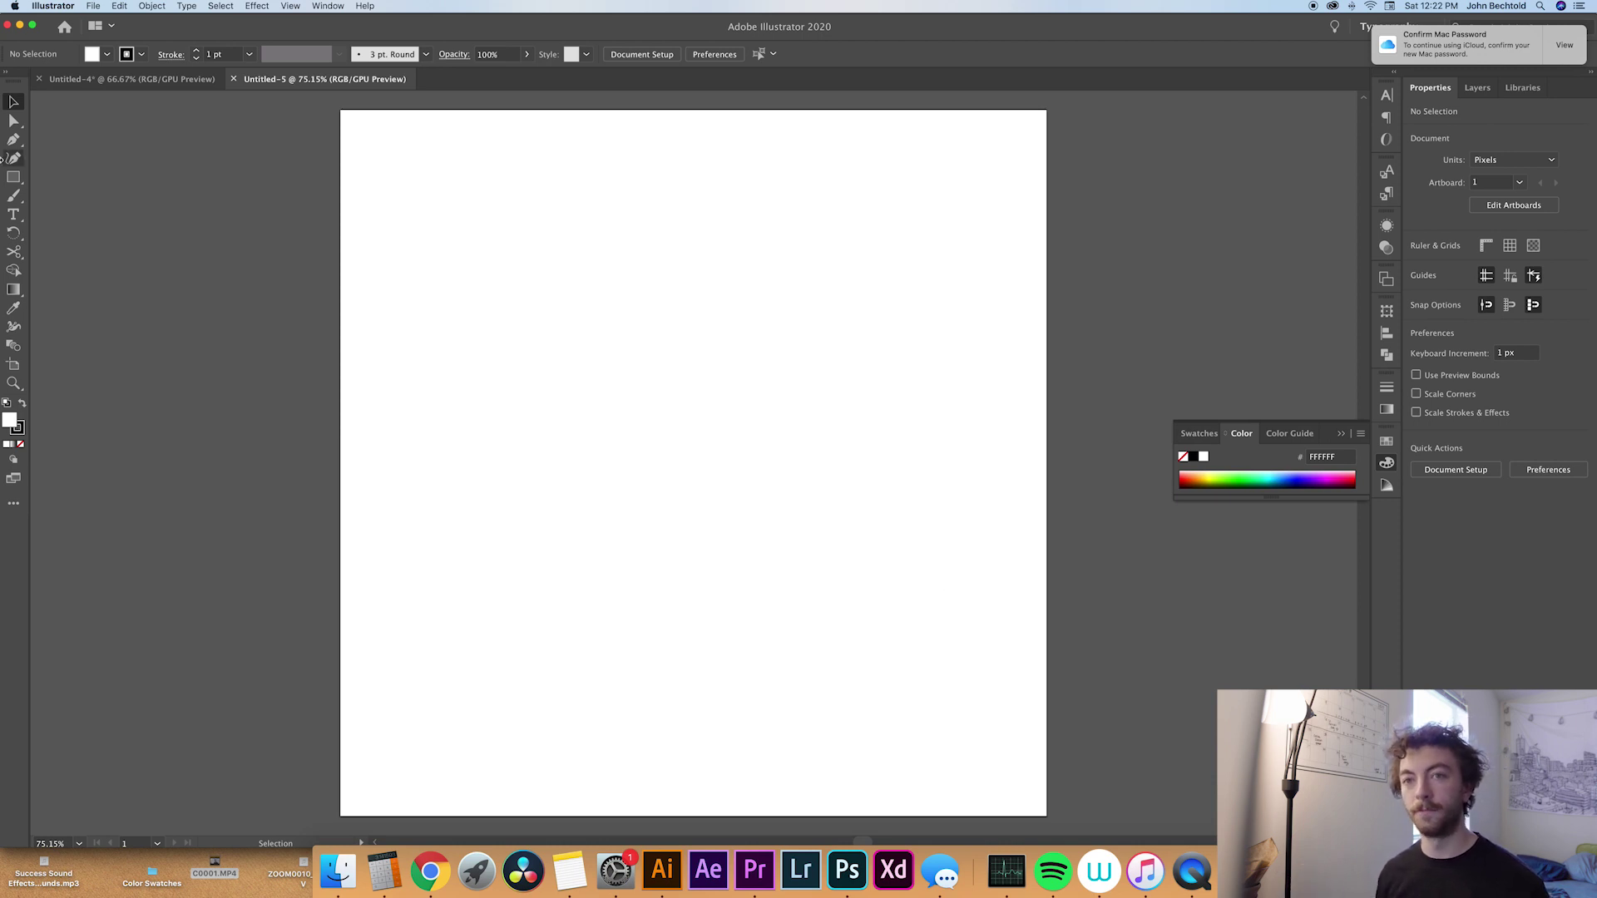
key(m)
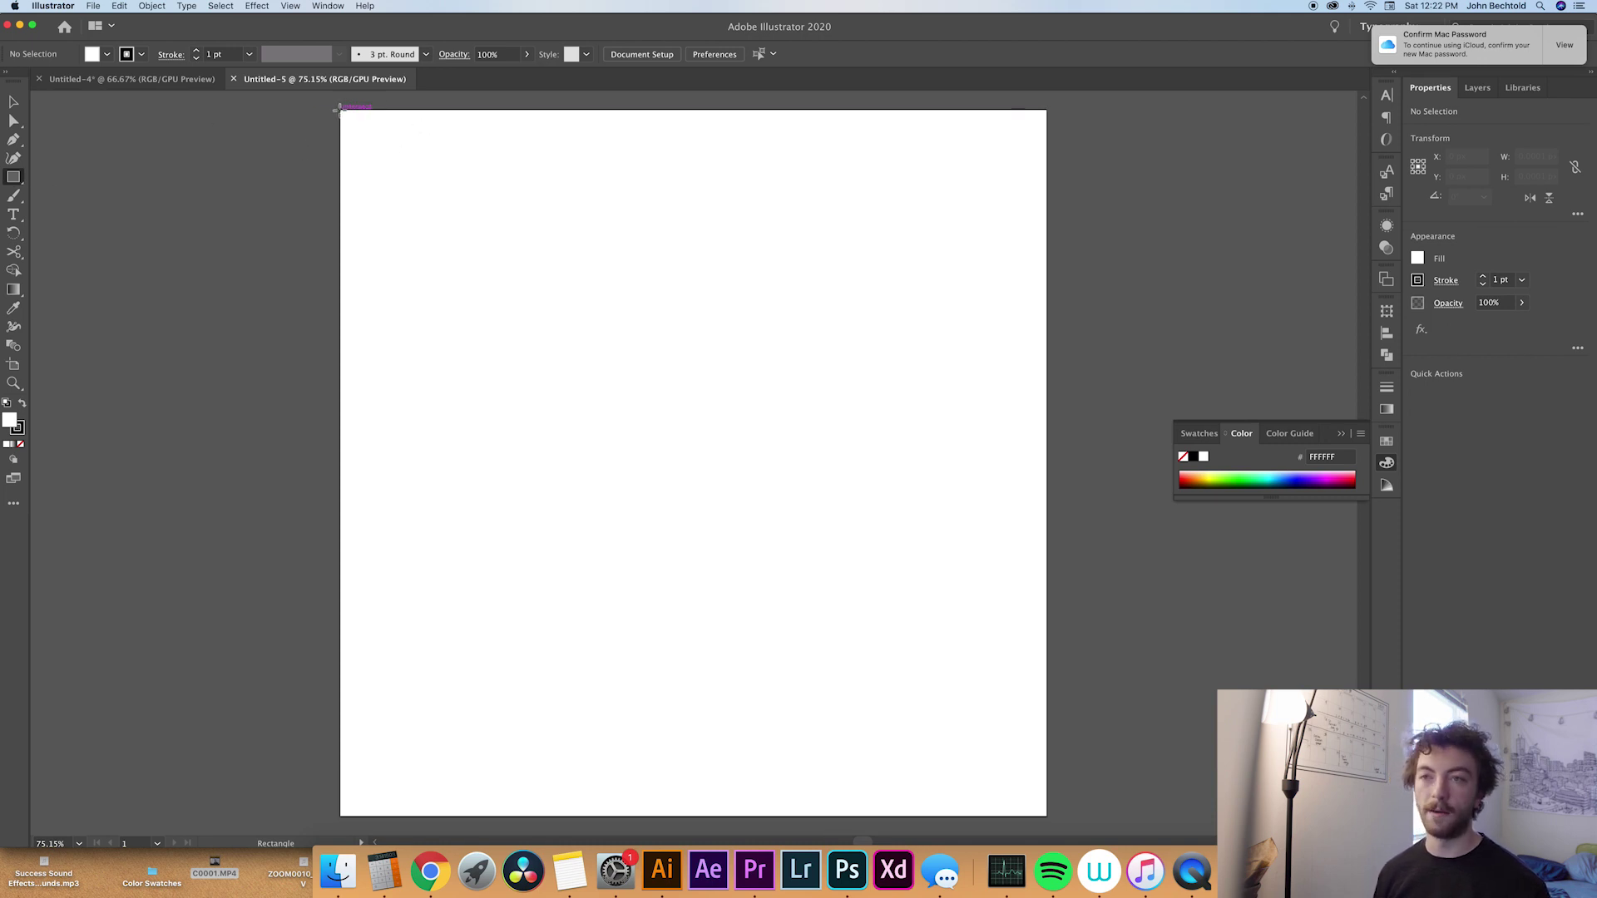
Draw a stroke-free rectangle over the whole 1000 × 1000 px artboard and give it a linear gradient fill
drag(339, 108, 1048, 816)
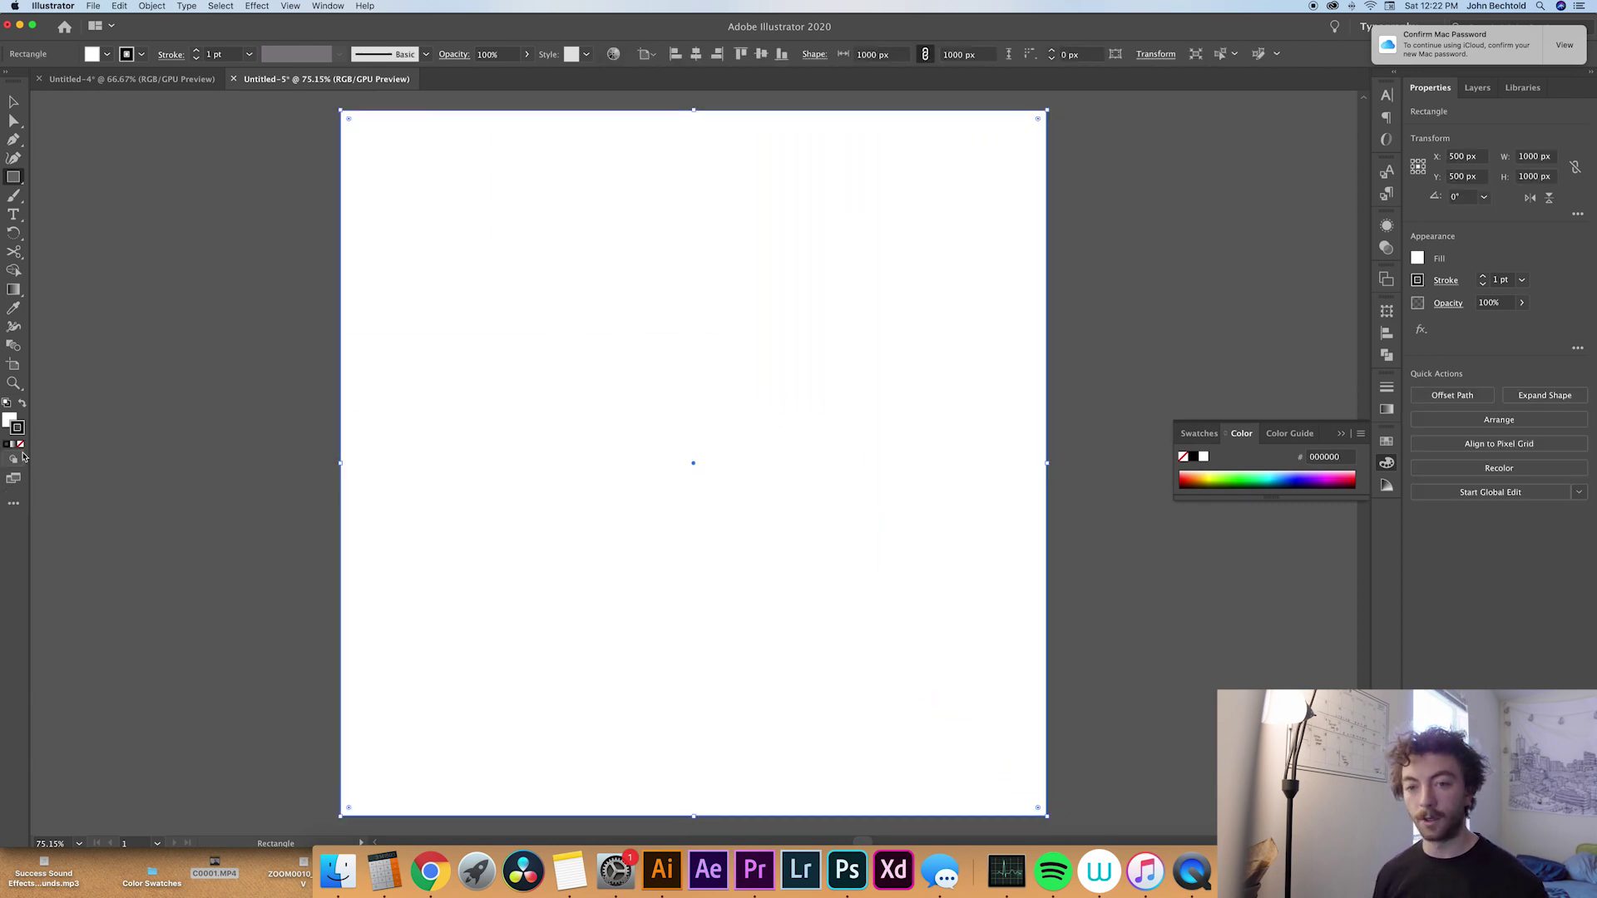
click(21, 445)
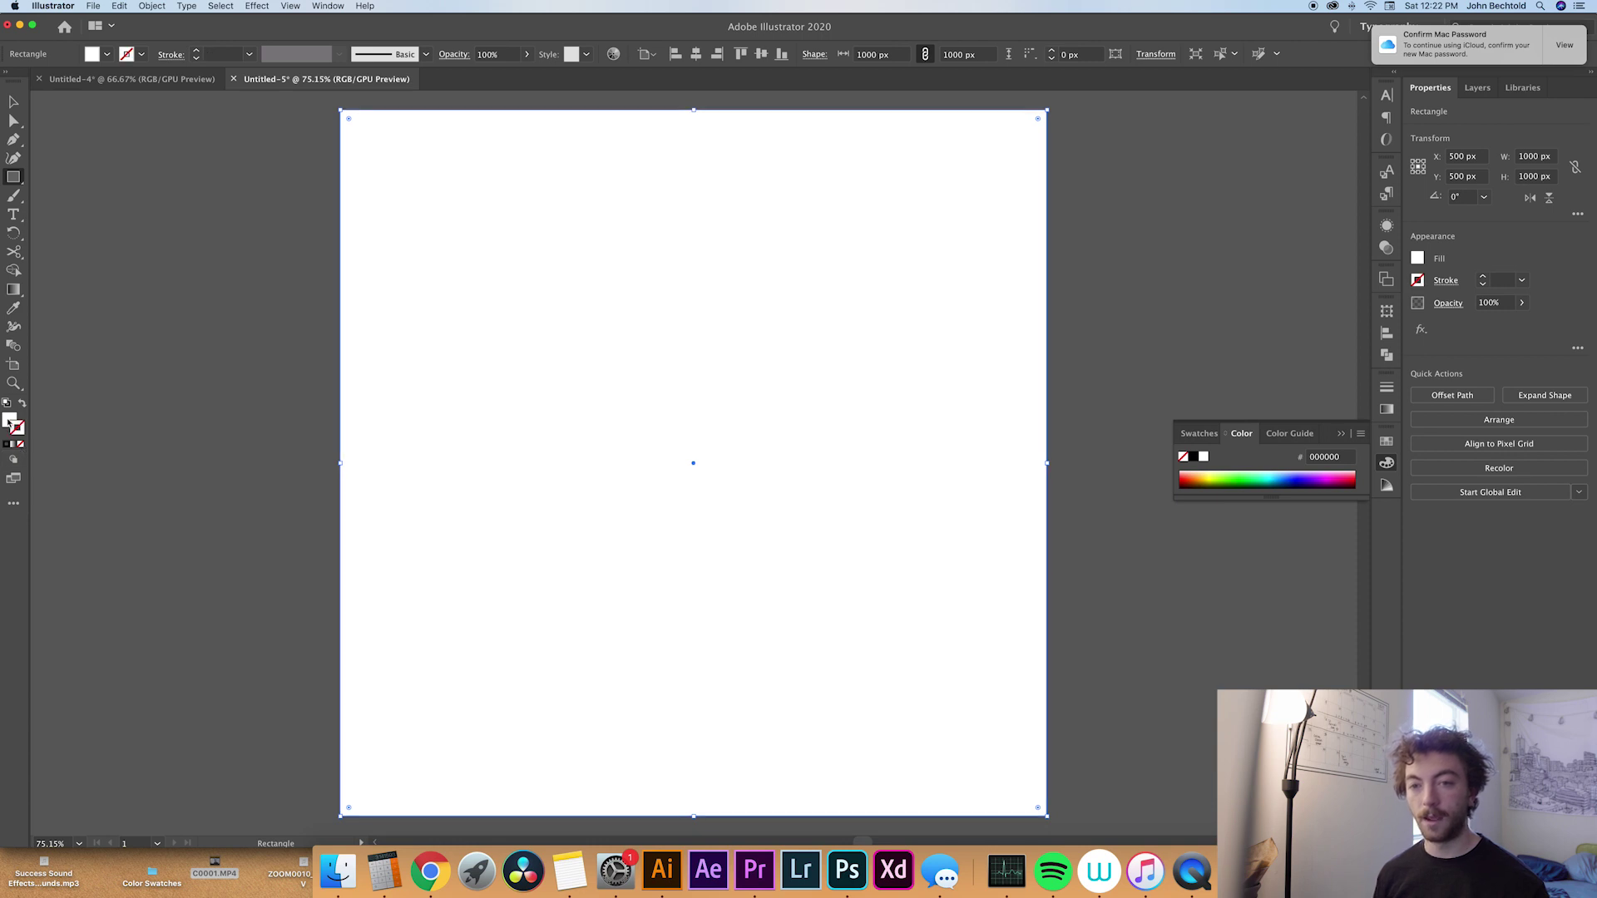
click(8, 422)
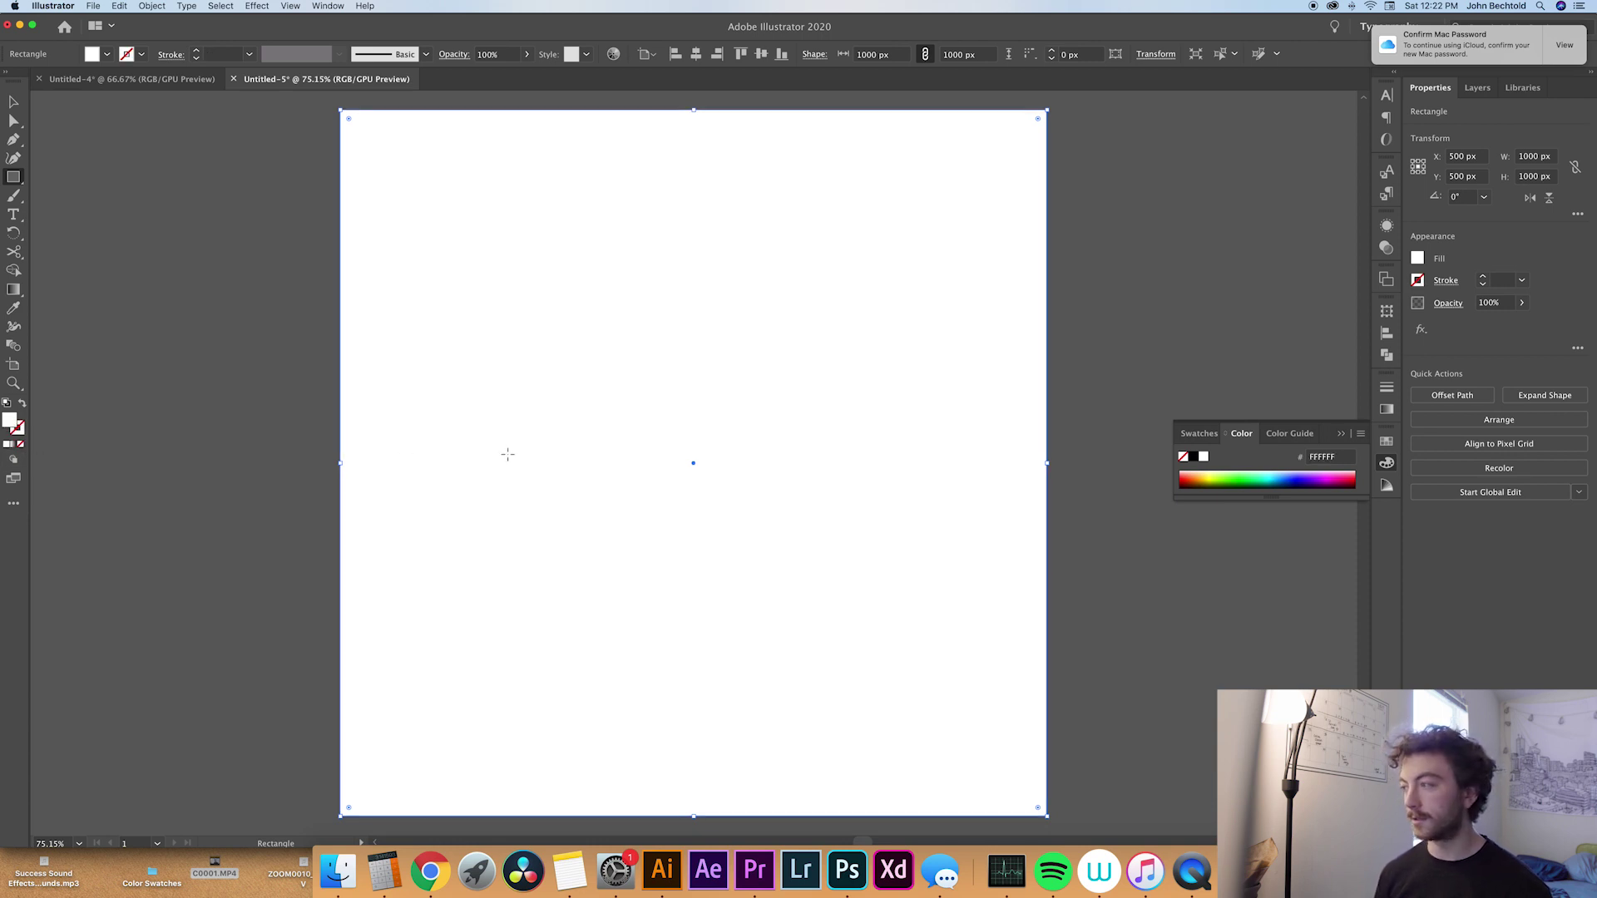
click(1387, 410)
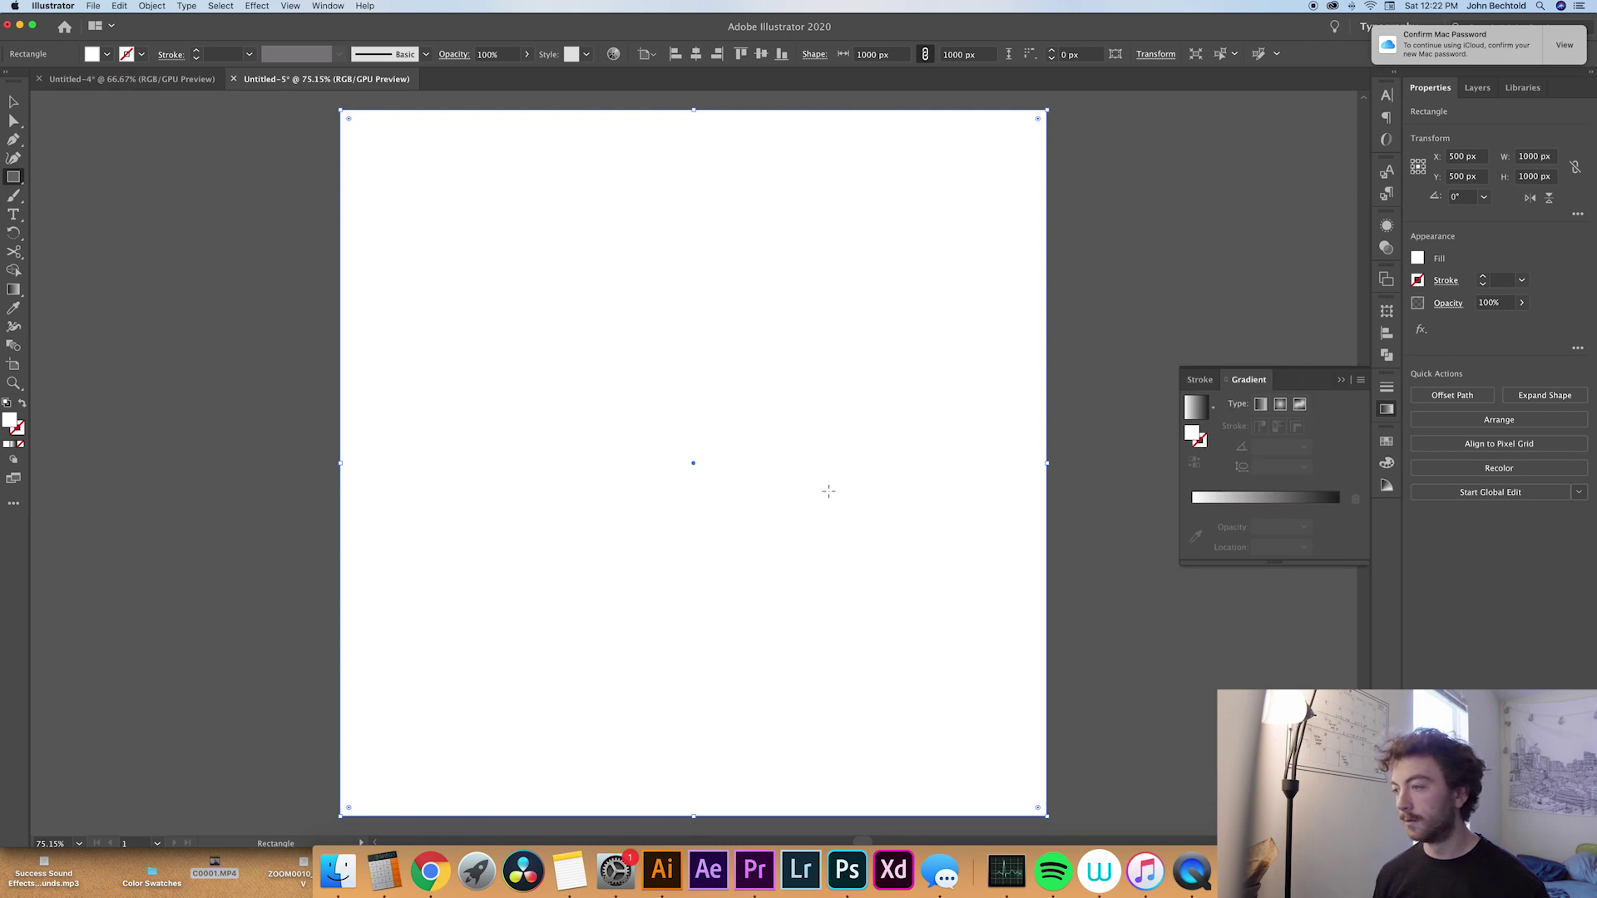
click(1203, 502)
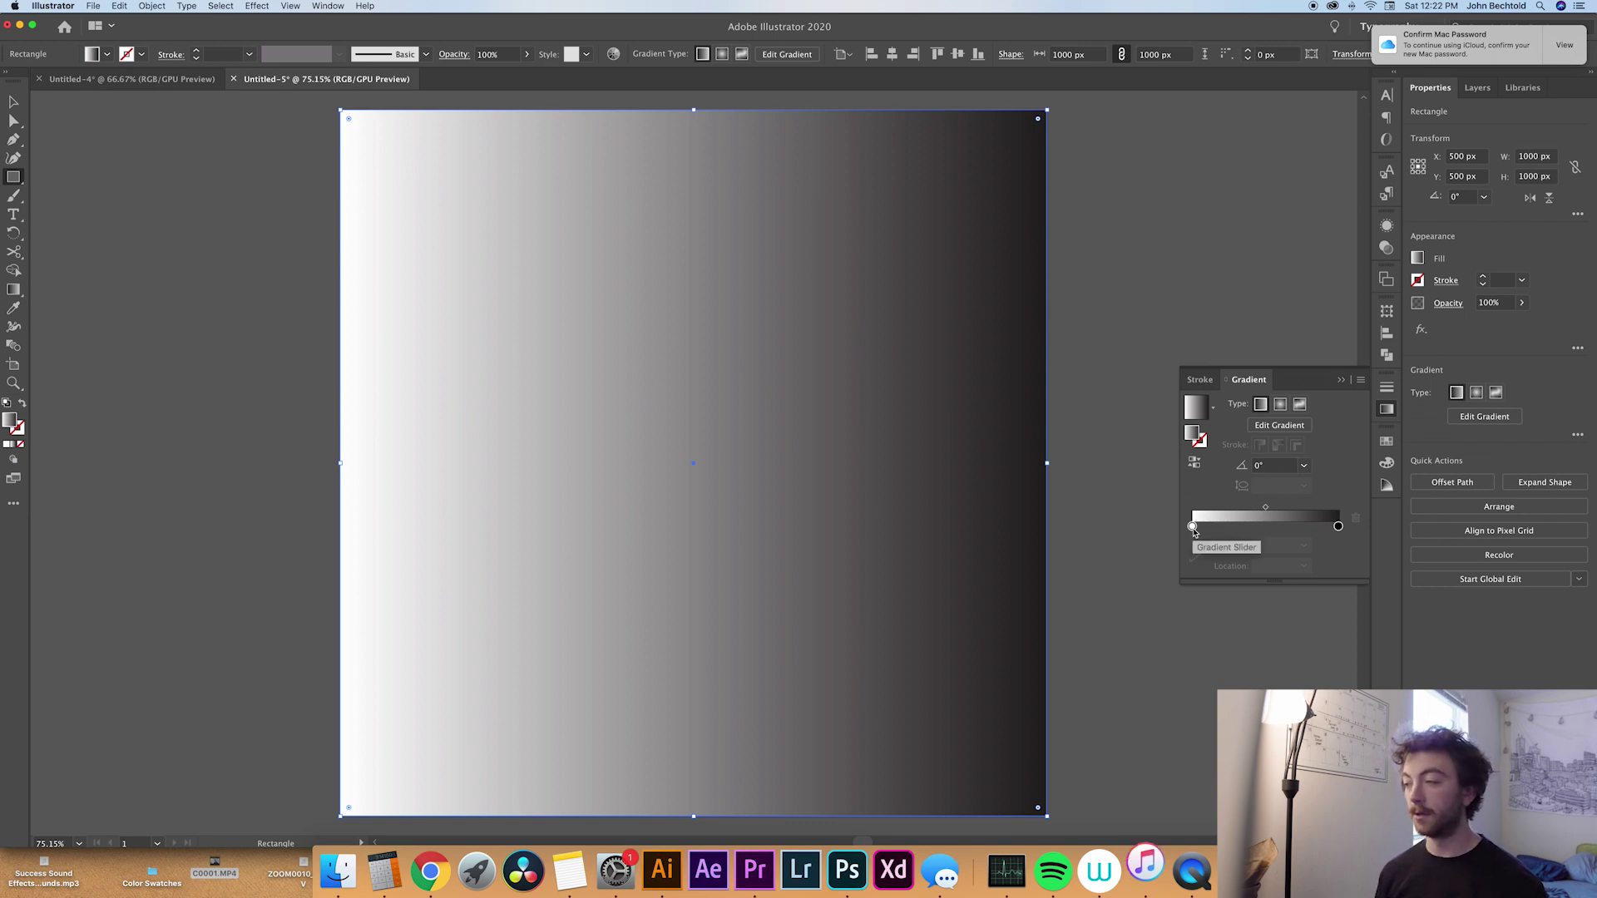
Change the gradient's left colour stop to dark blue-grey 3D4A61
double_click(1192, 527)
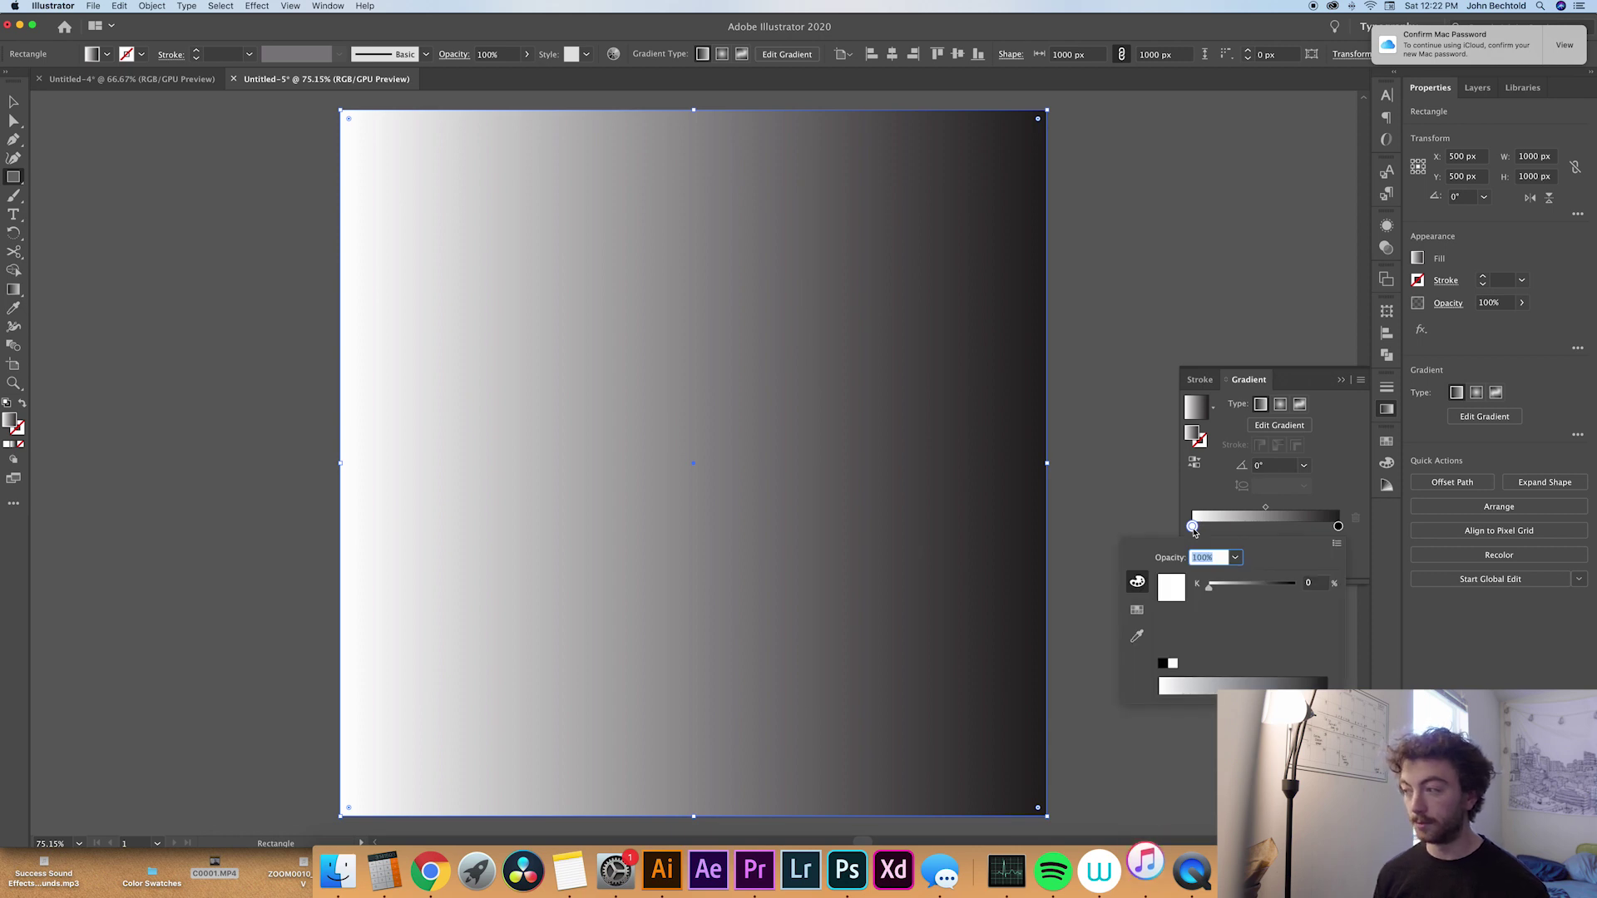
click(1213, 492)
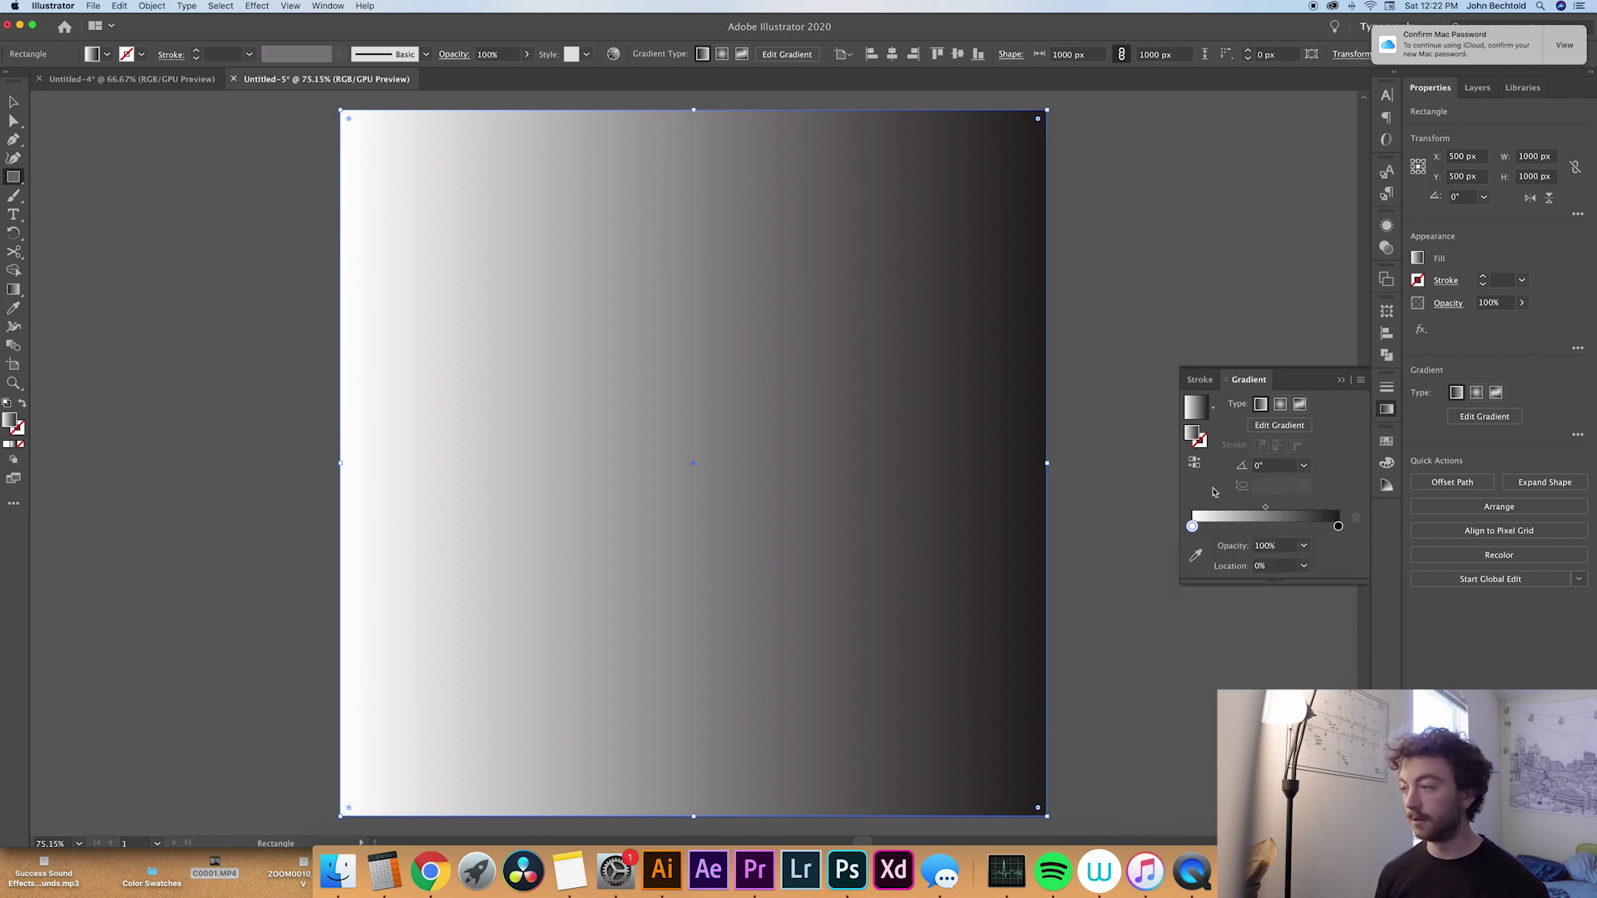
double_click(1195, 438)
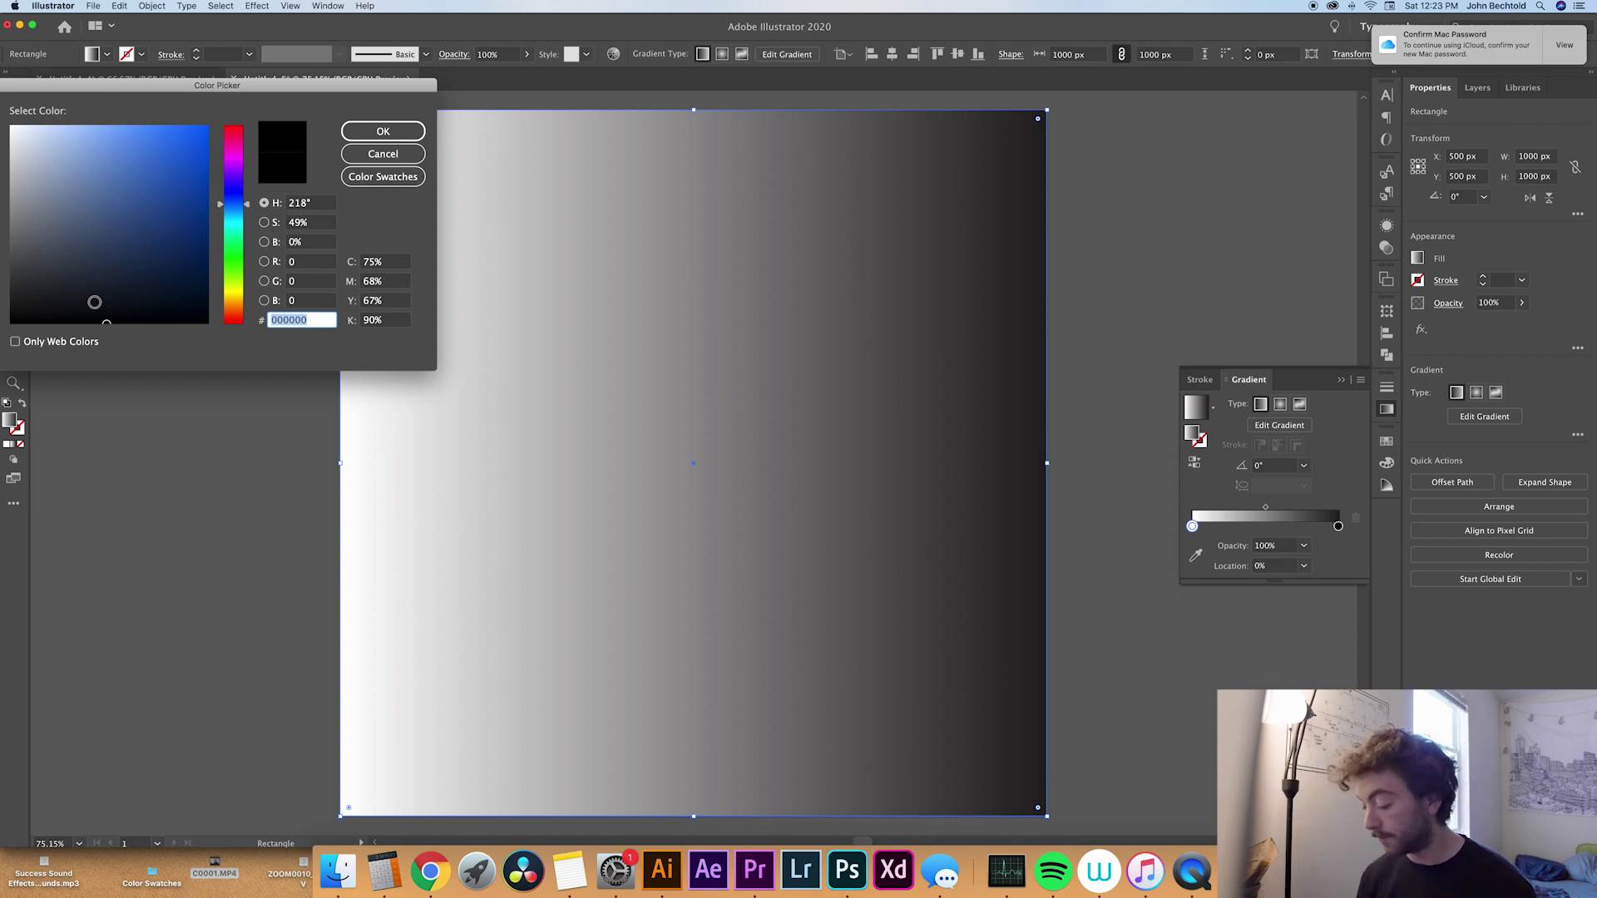
text(3)
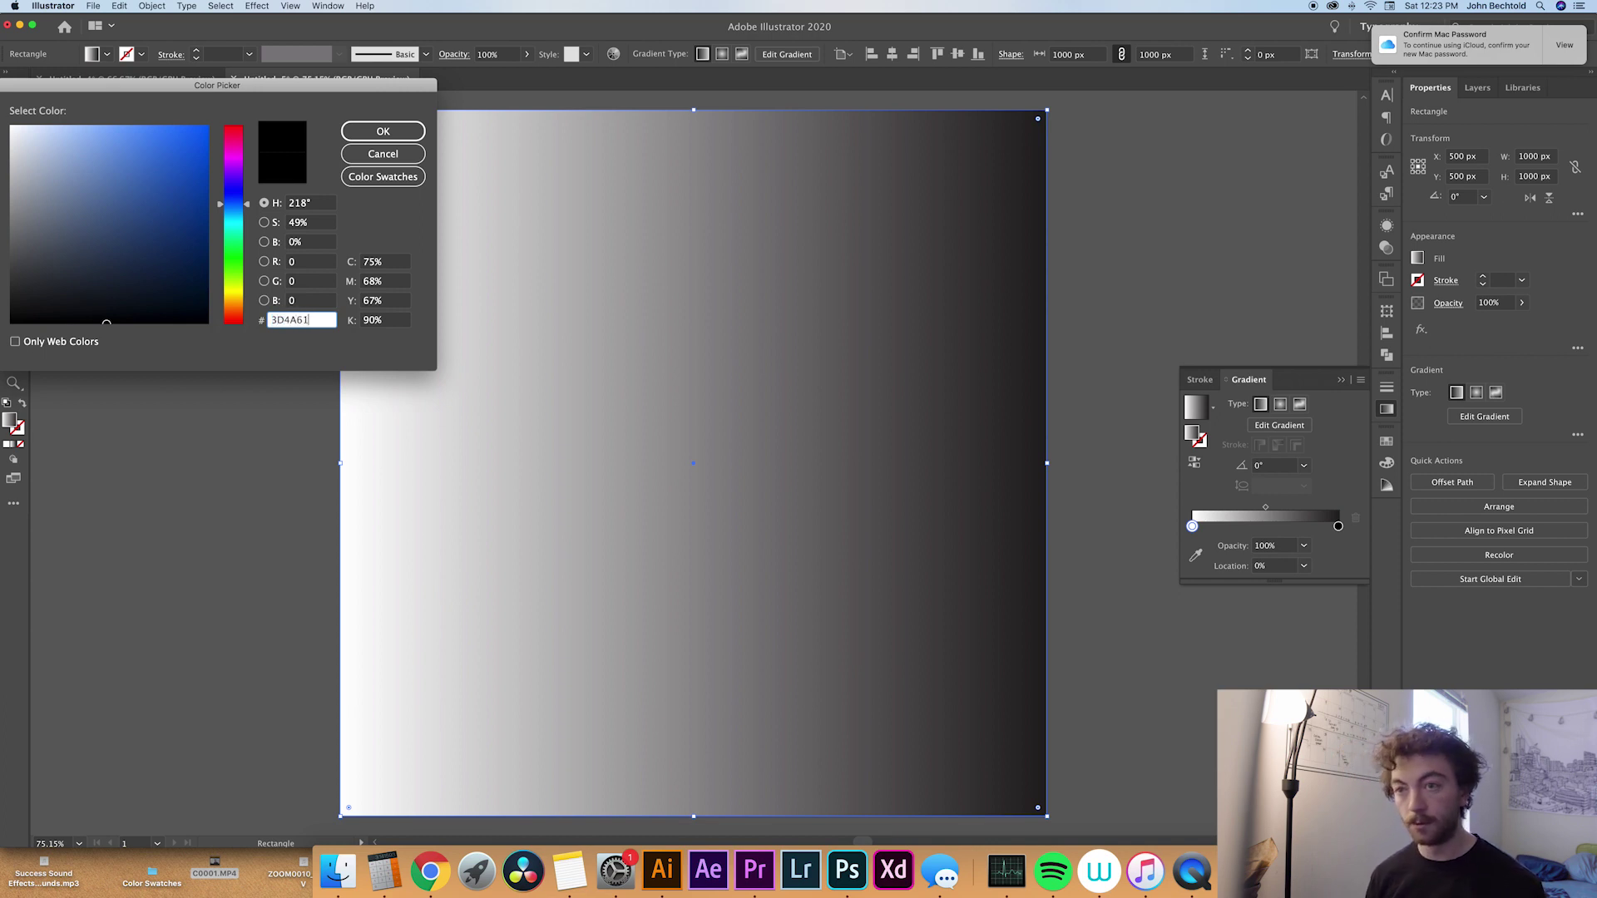
text(D4A61)
key(Return)
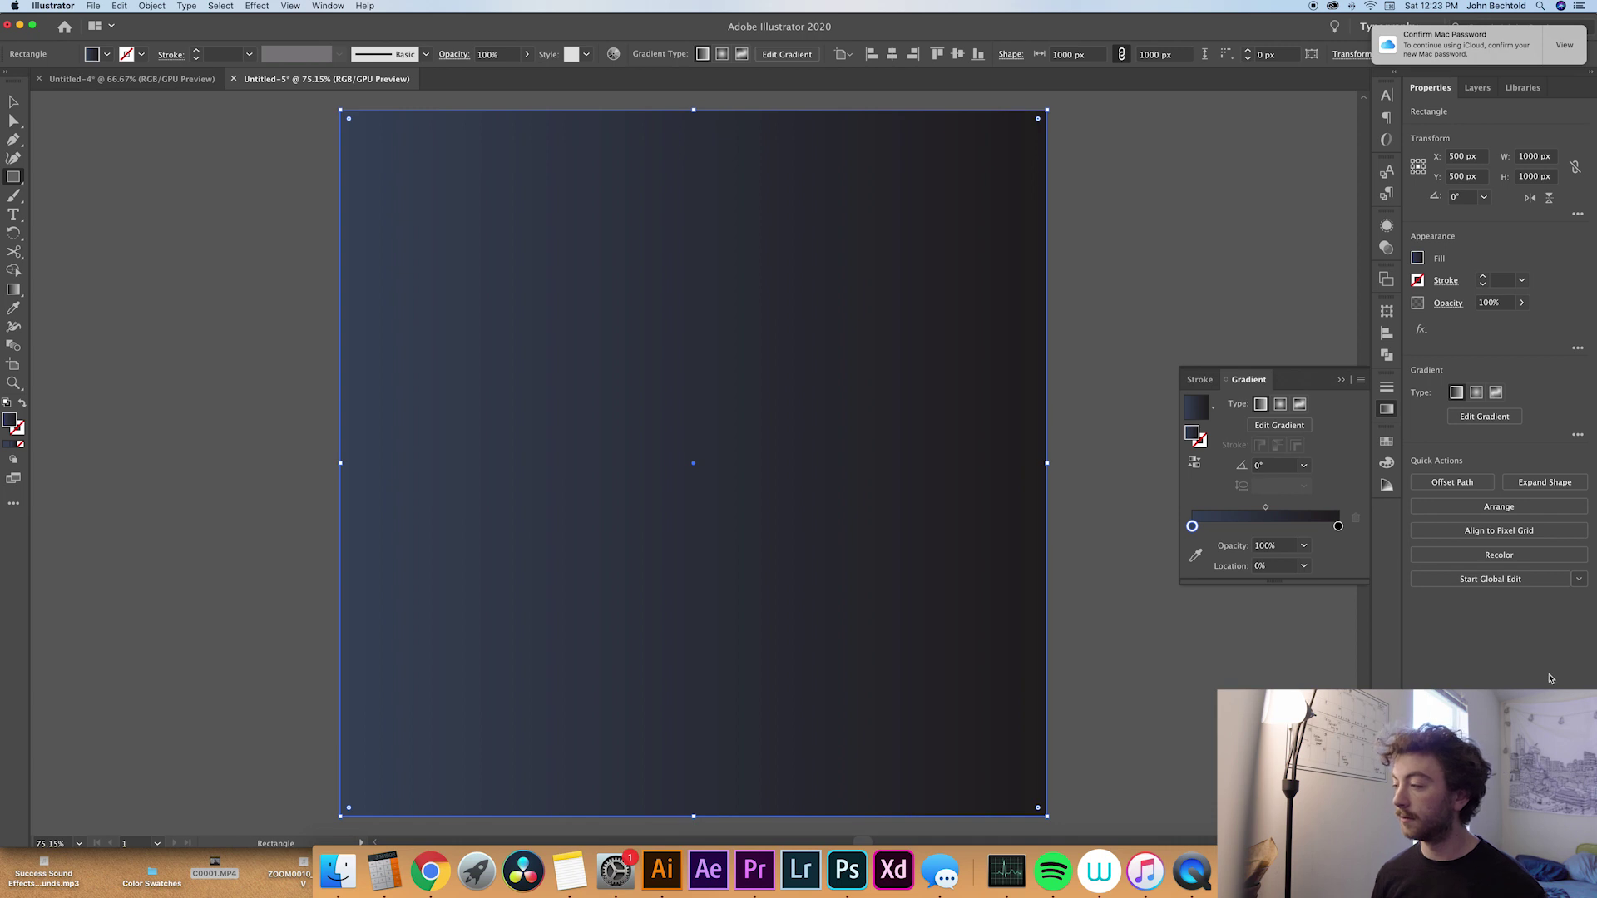
key(a)
click(1337, 526)
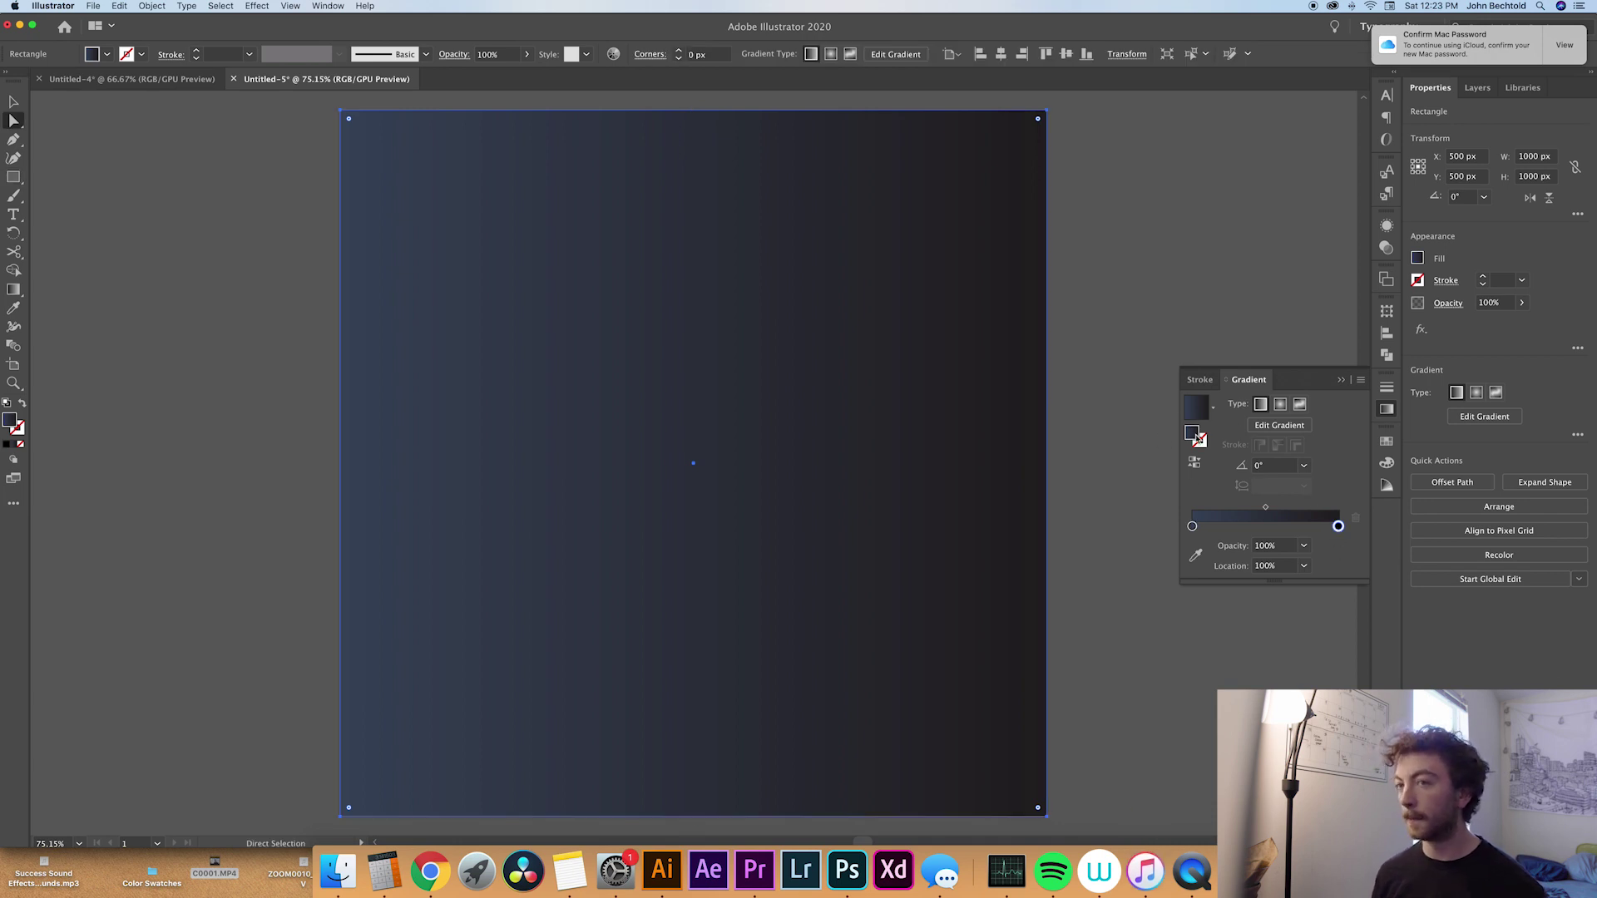
Change the gradient's end stop to slate blue 57698A
double_click(1196, 436)
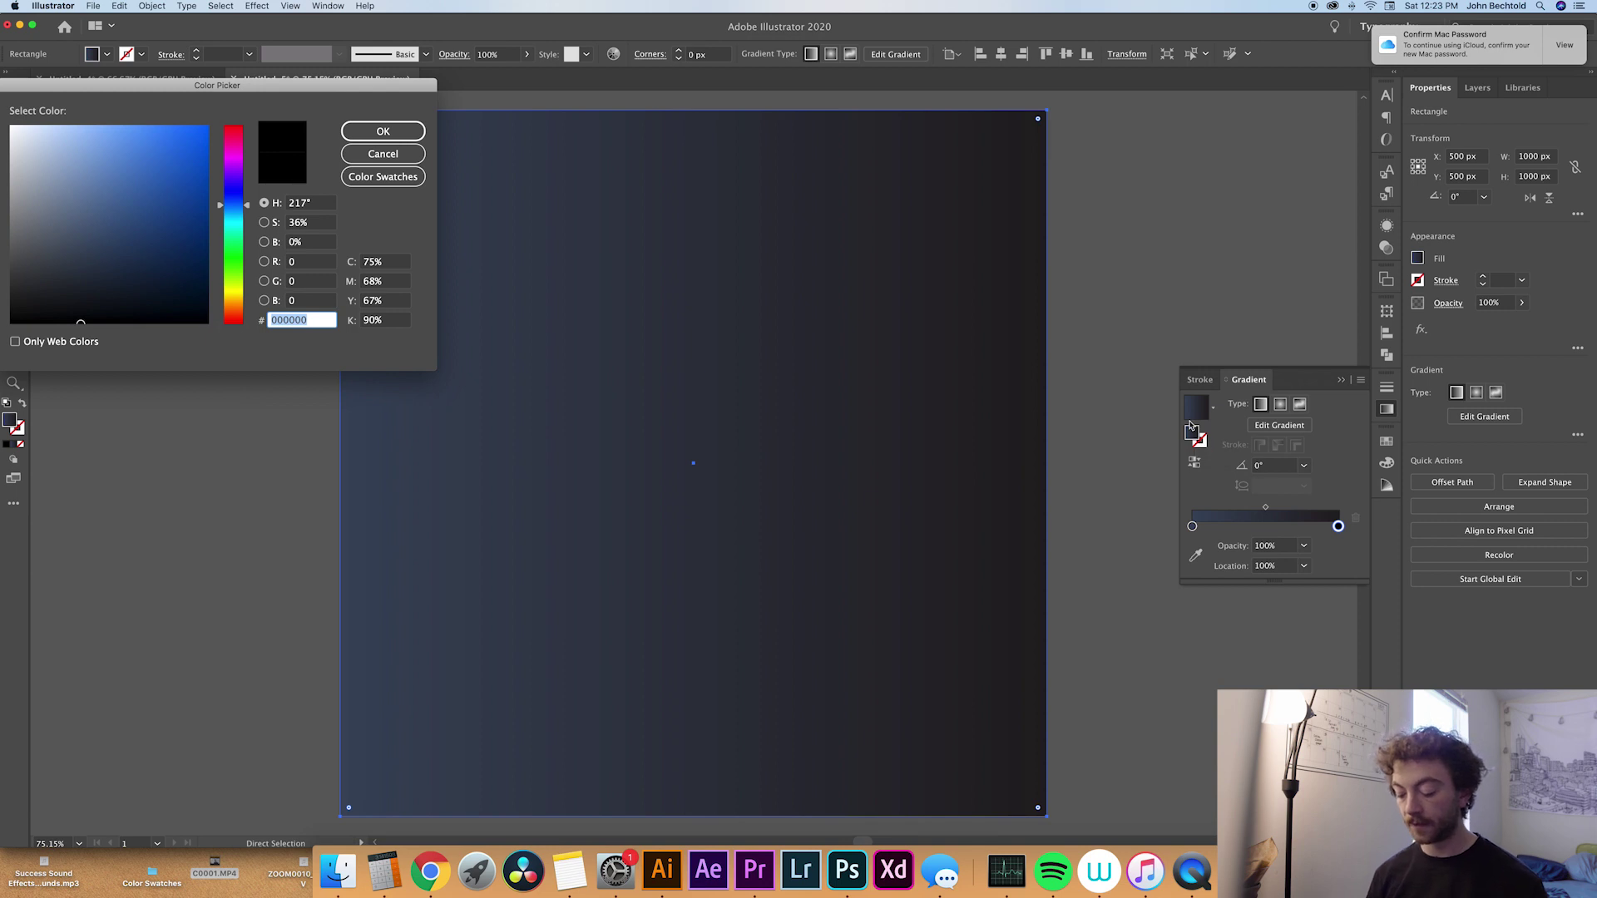
text(57698A)
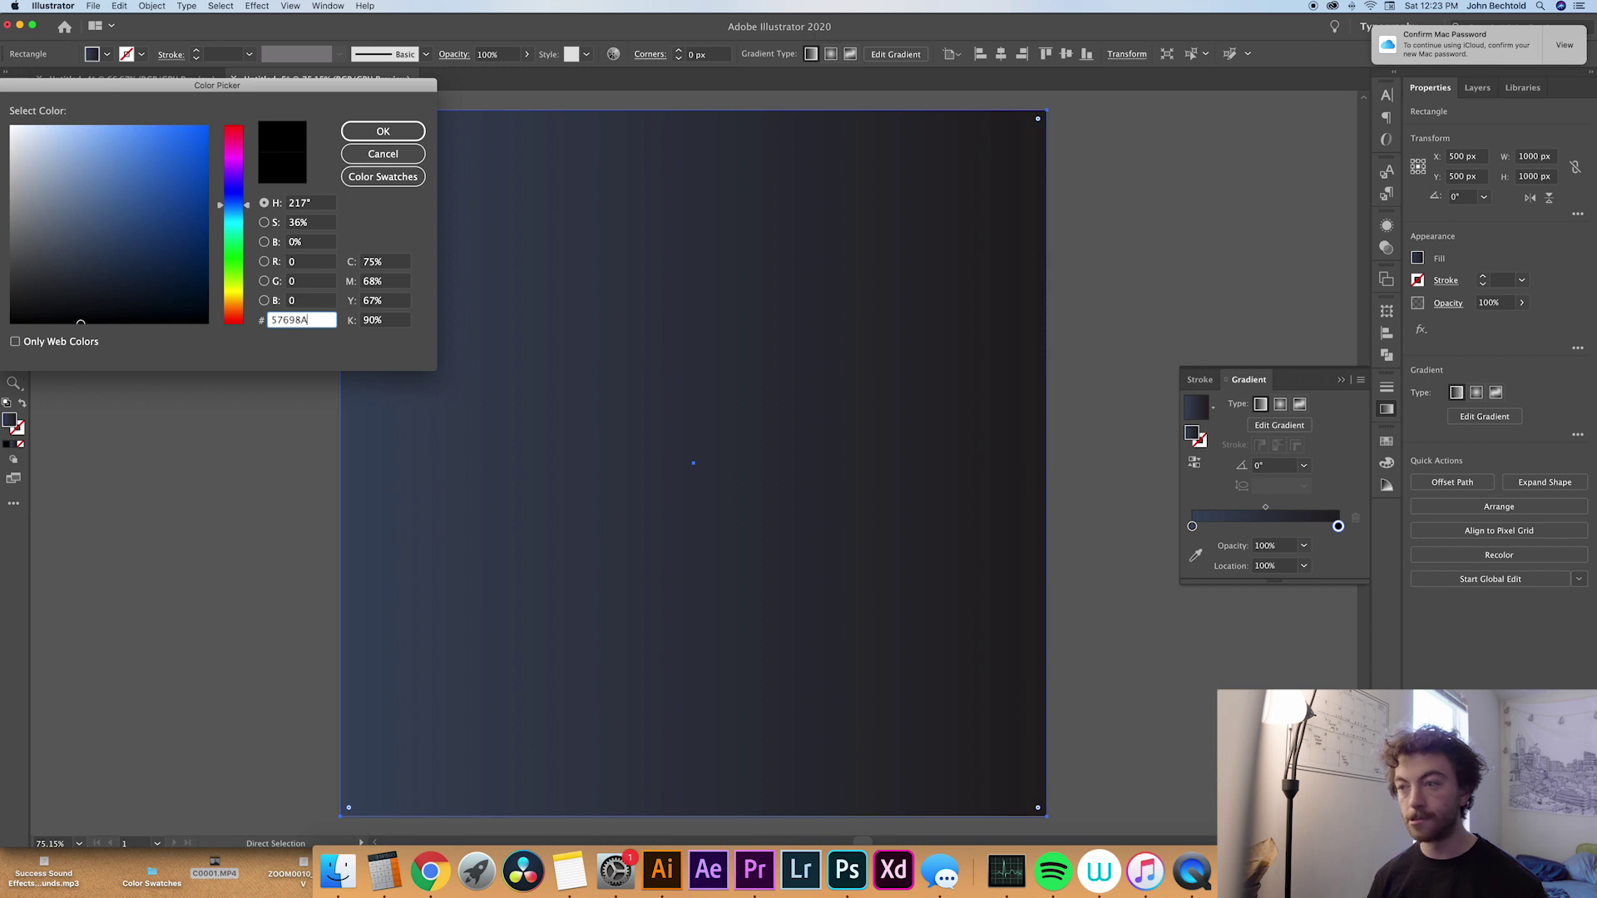
key(Return)
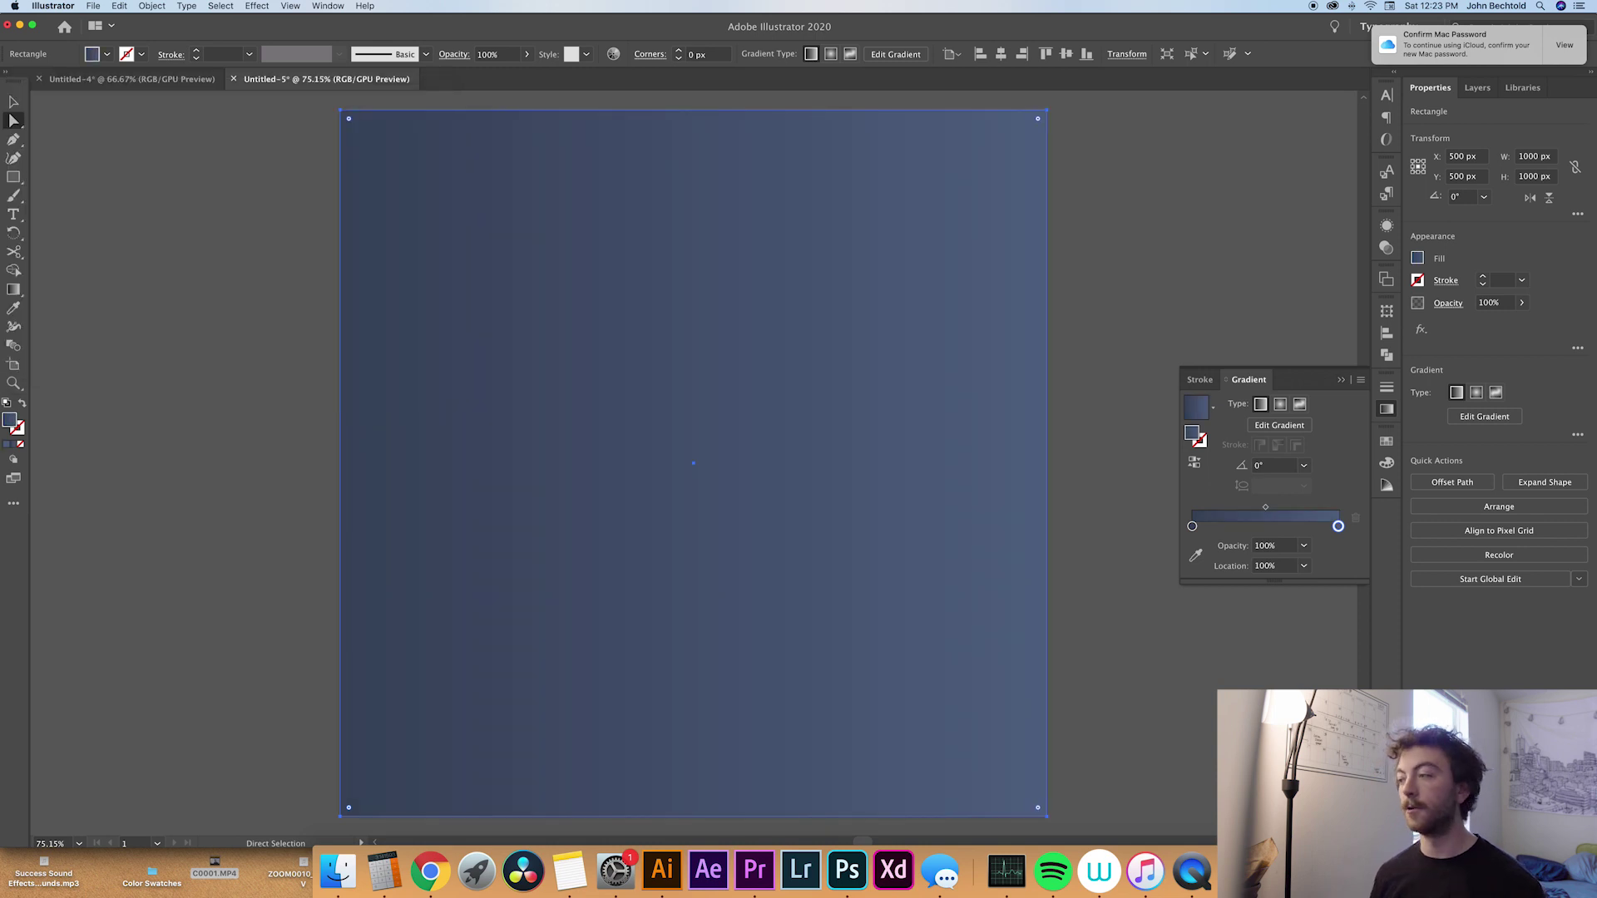
Set the gradient angle to 45° and deselect the background rectangle
click(1270, 467)
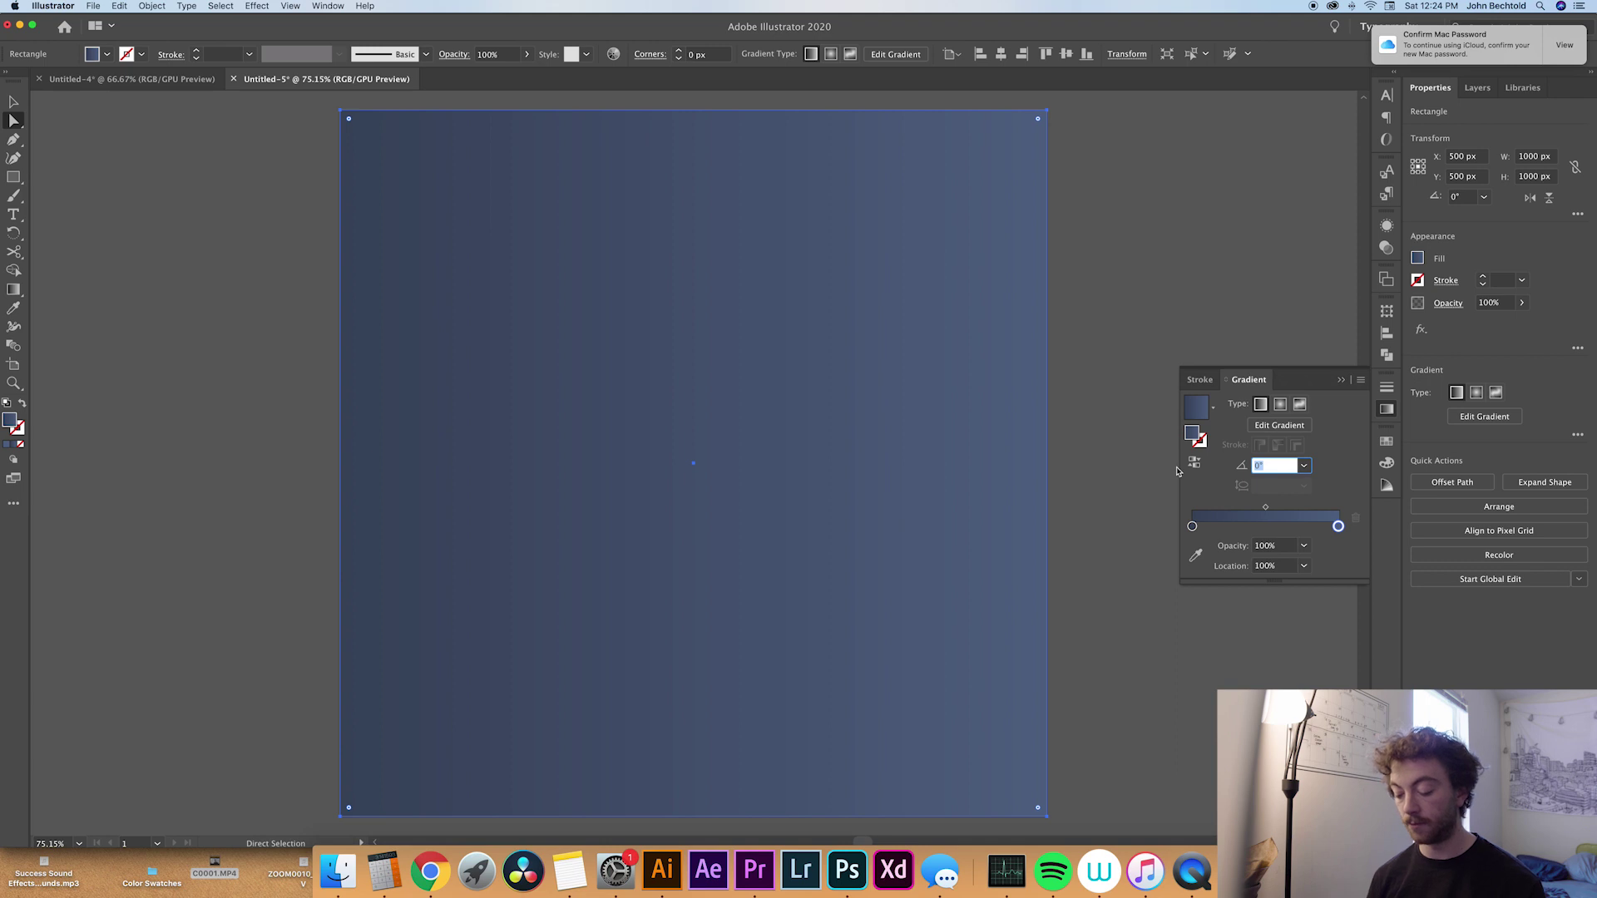
text(45)
key(Return)
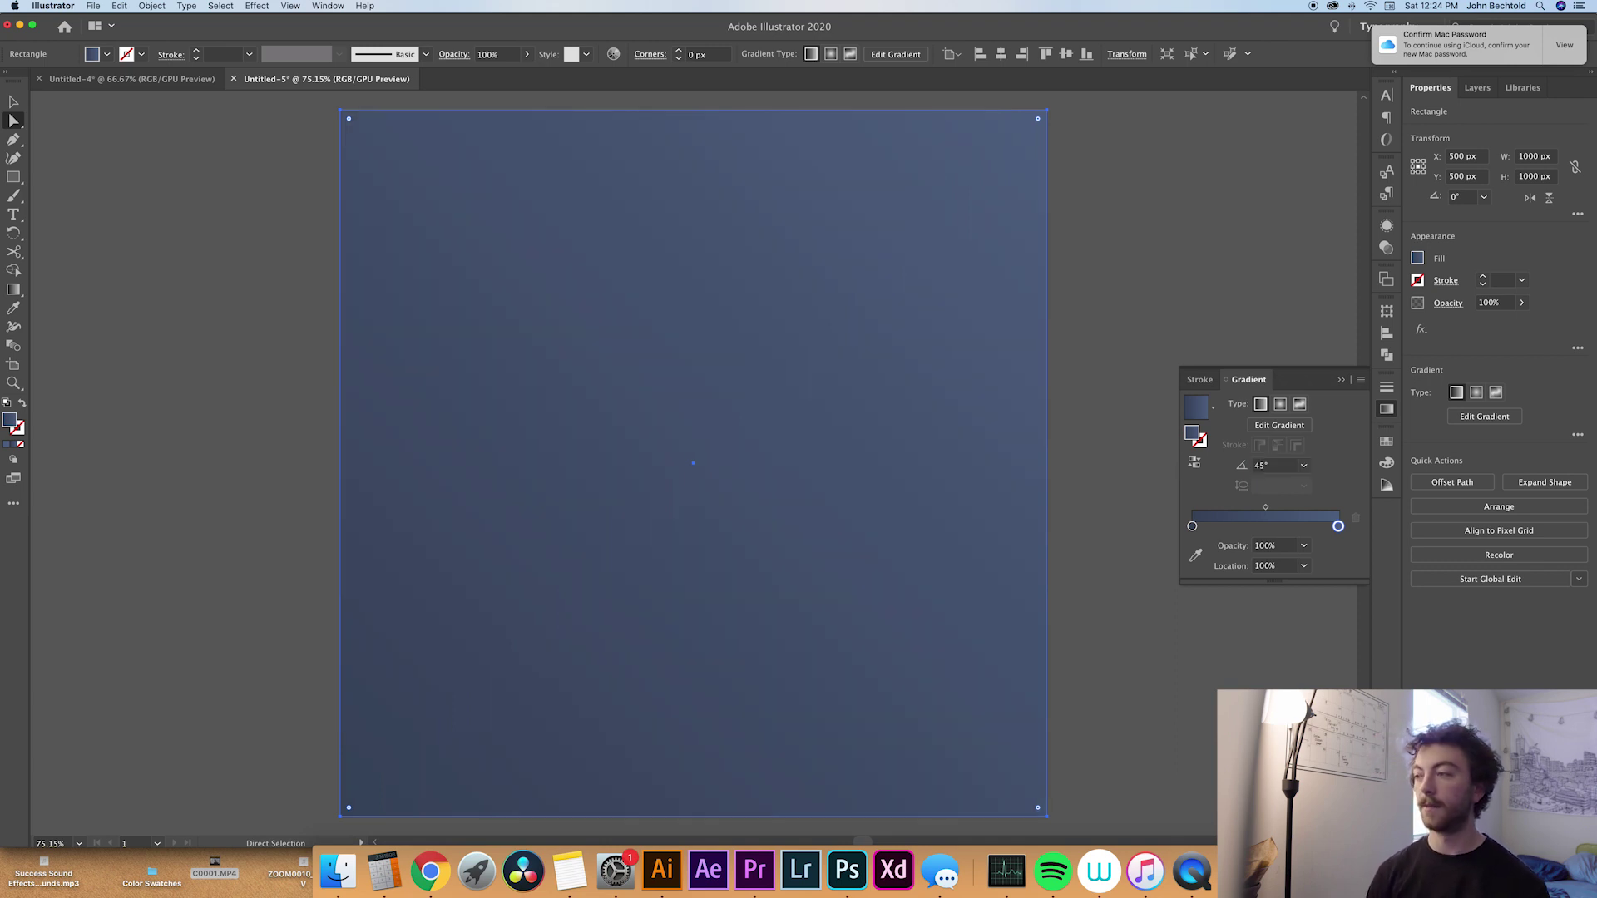
click(1155, 309)
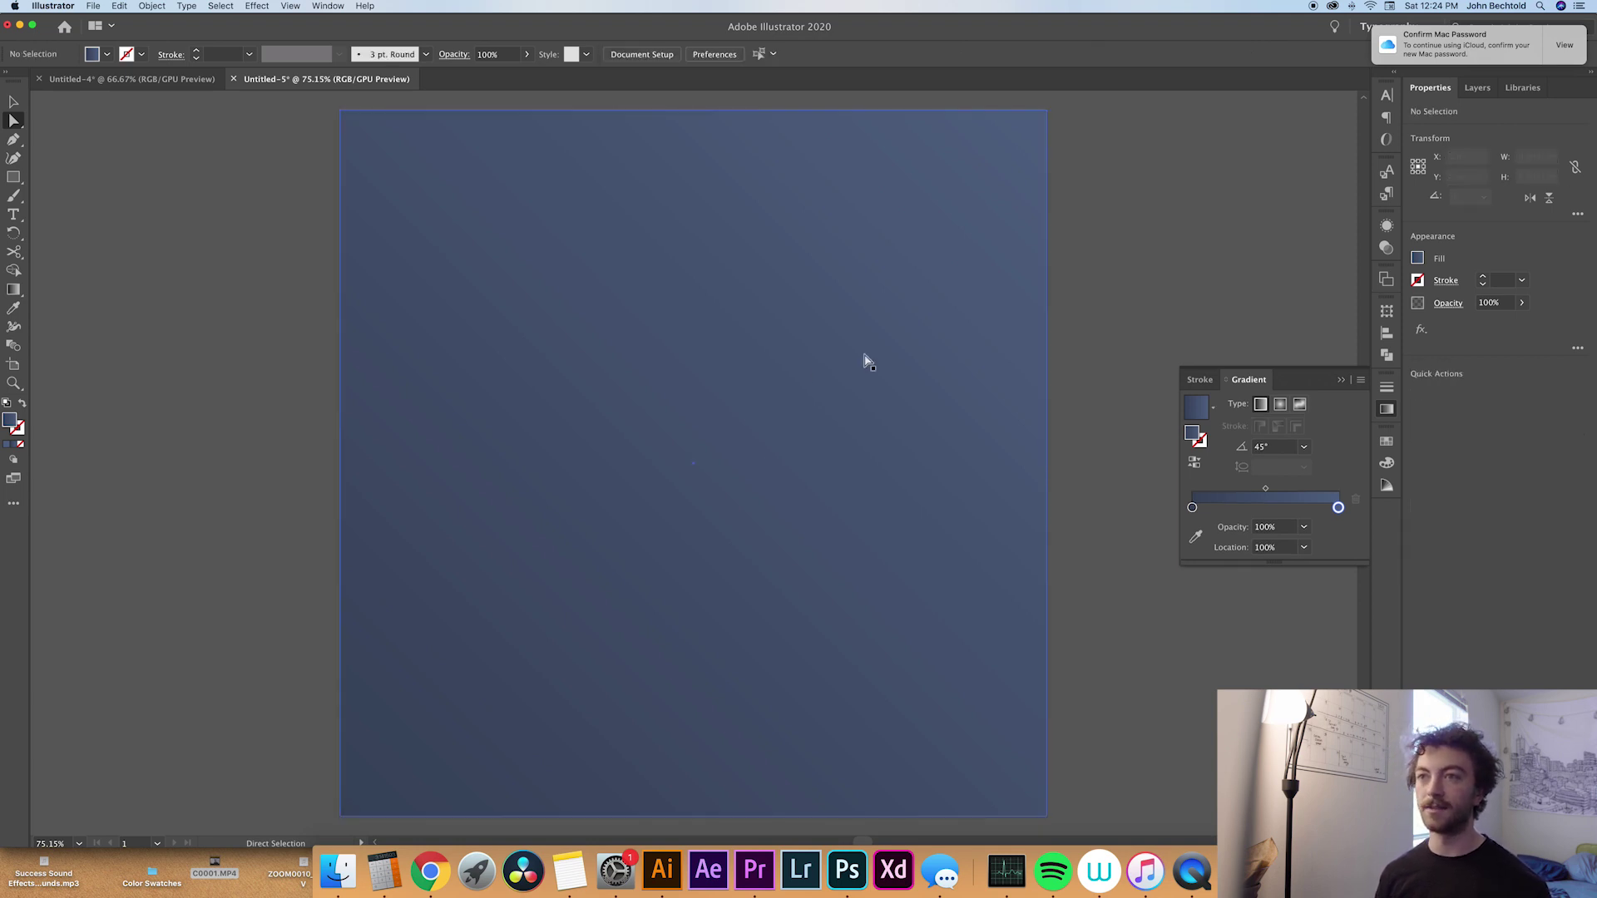
click(797, 355)
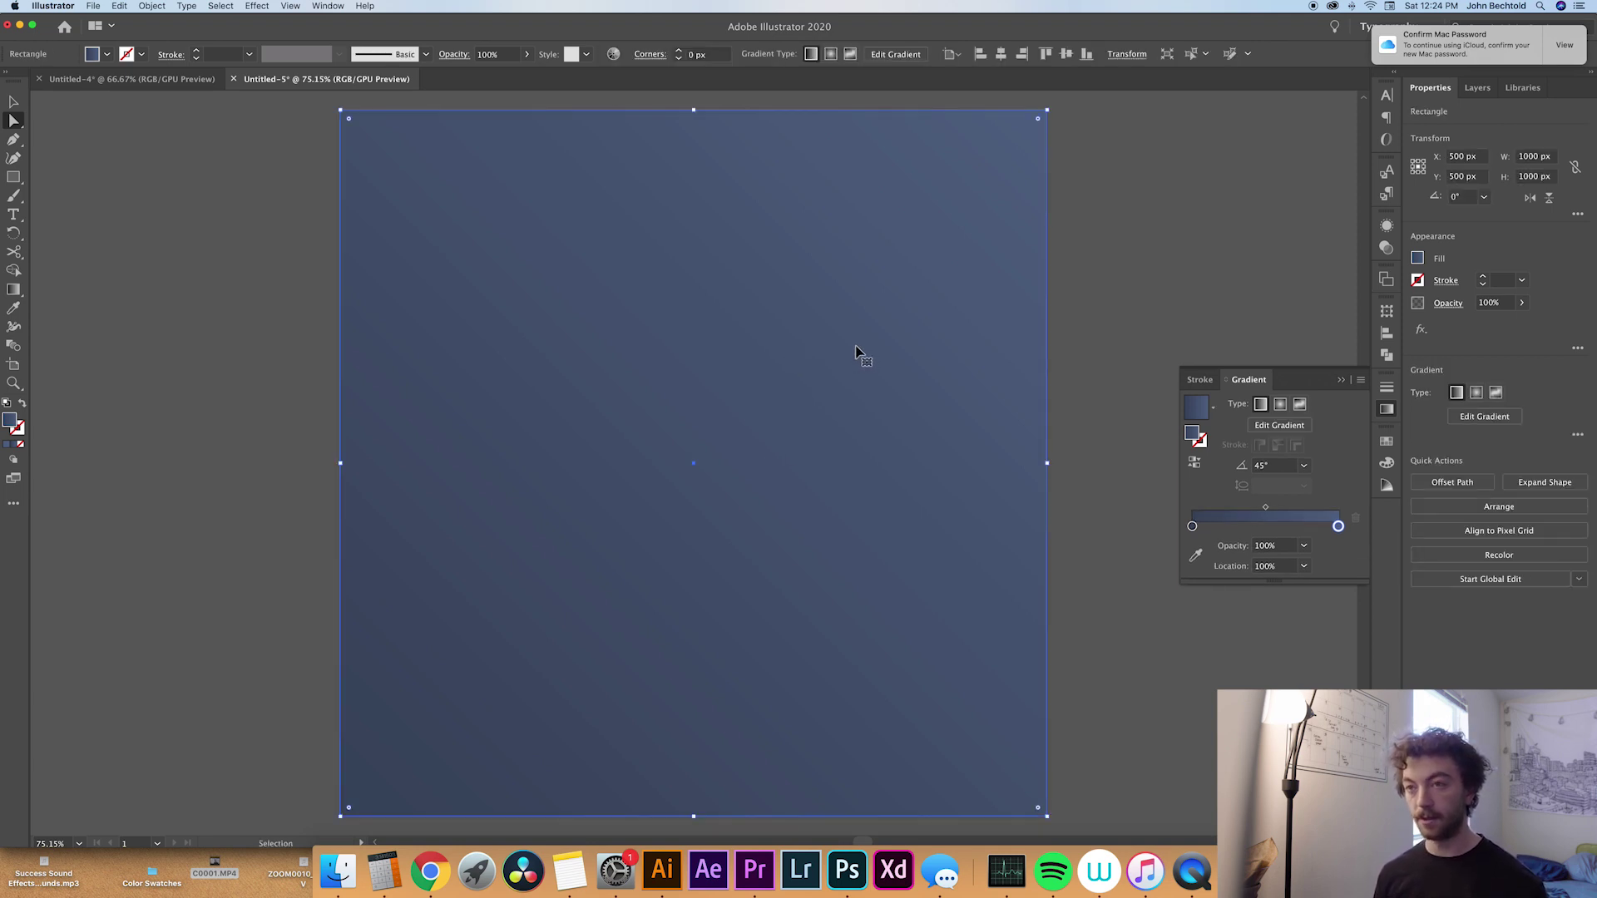
key(super+shift+a)
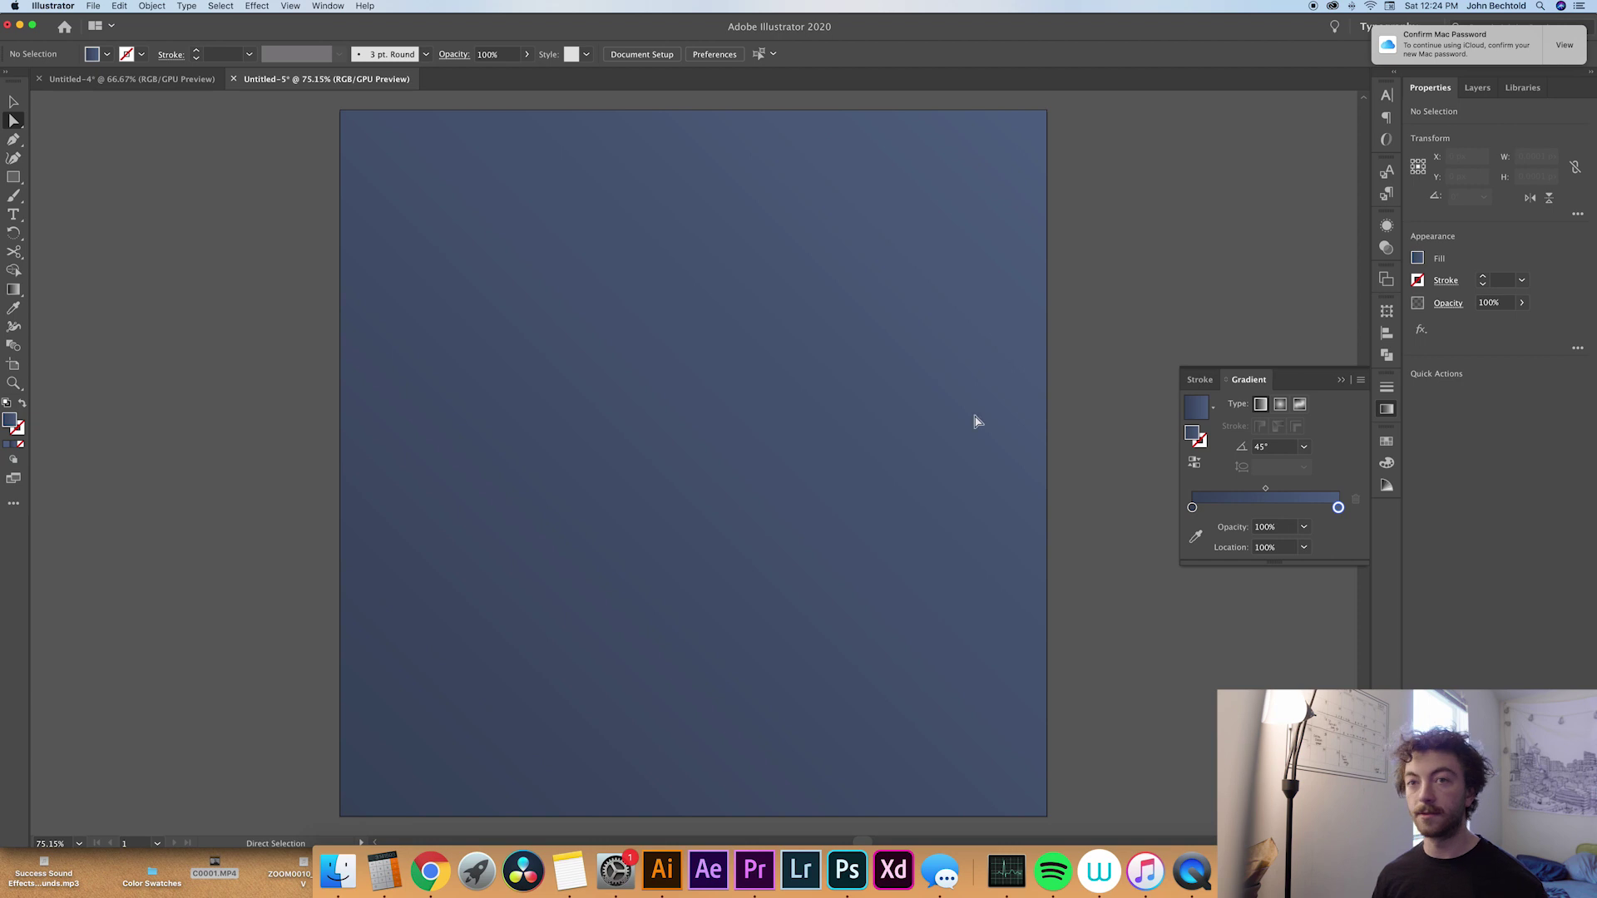
Type '3D' on the artboard, then scale it up and centre it
click(13, 214)
click(447, 411)
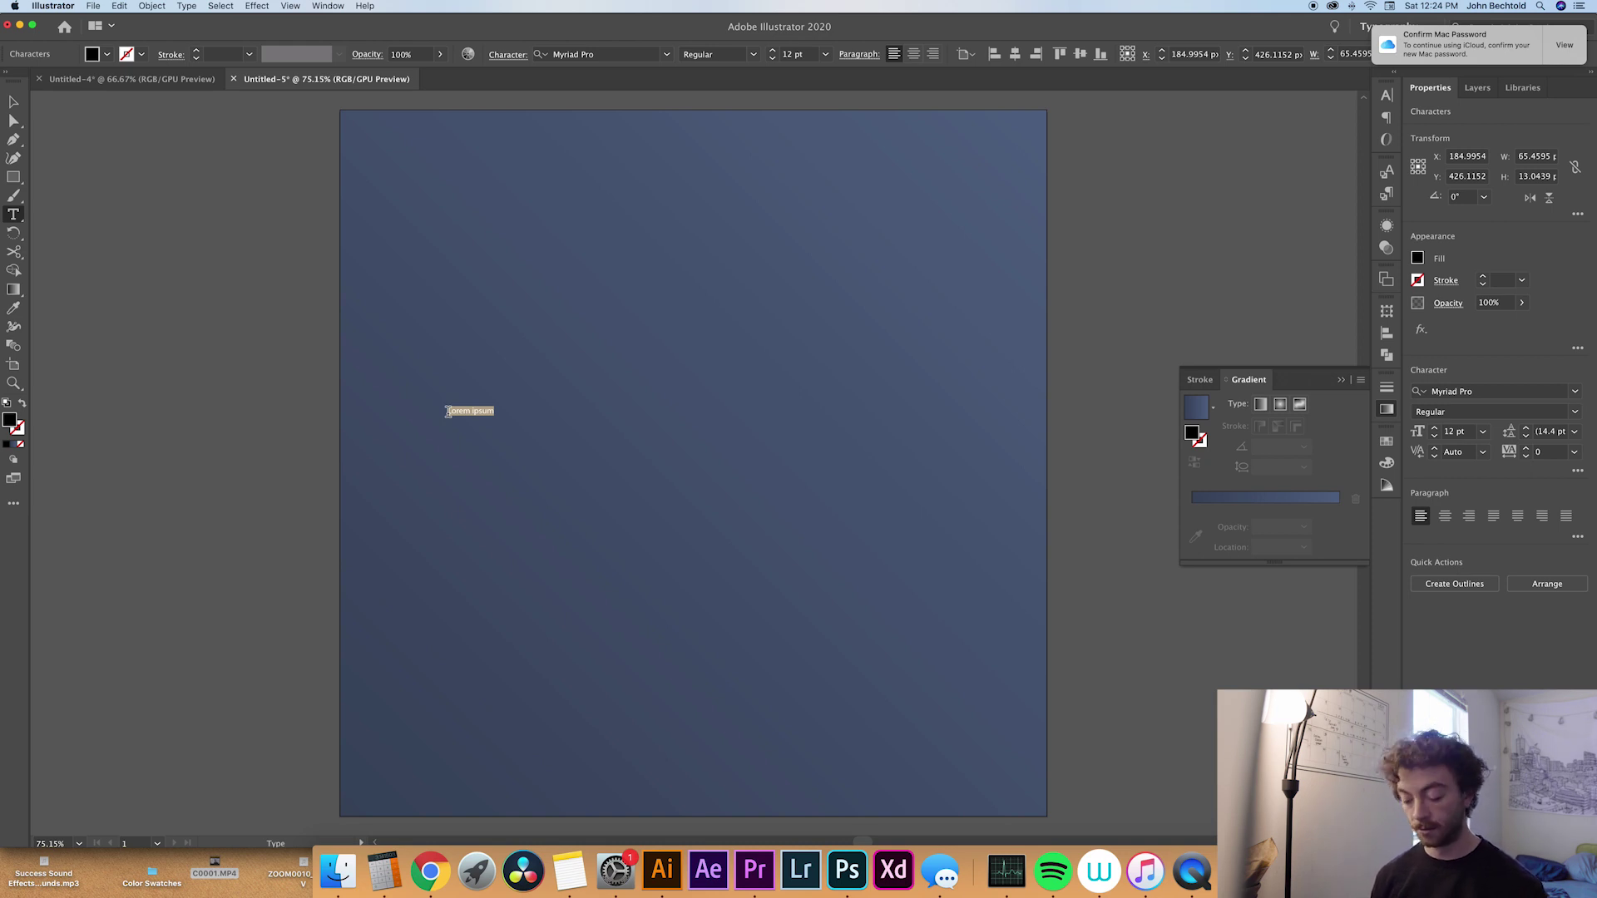
text(3D)
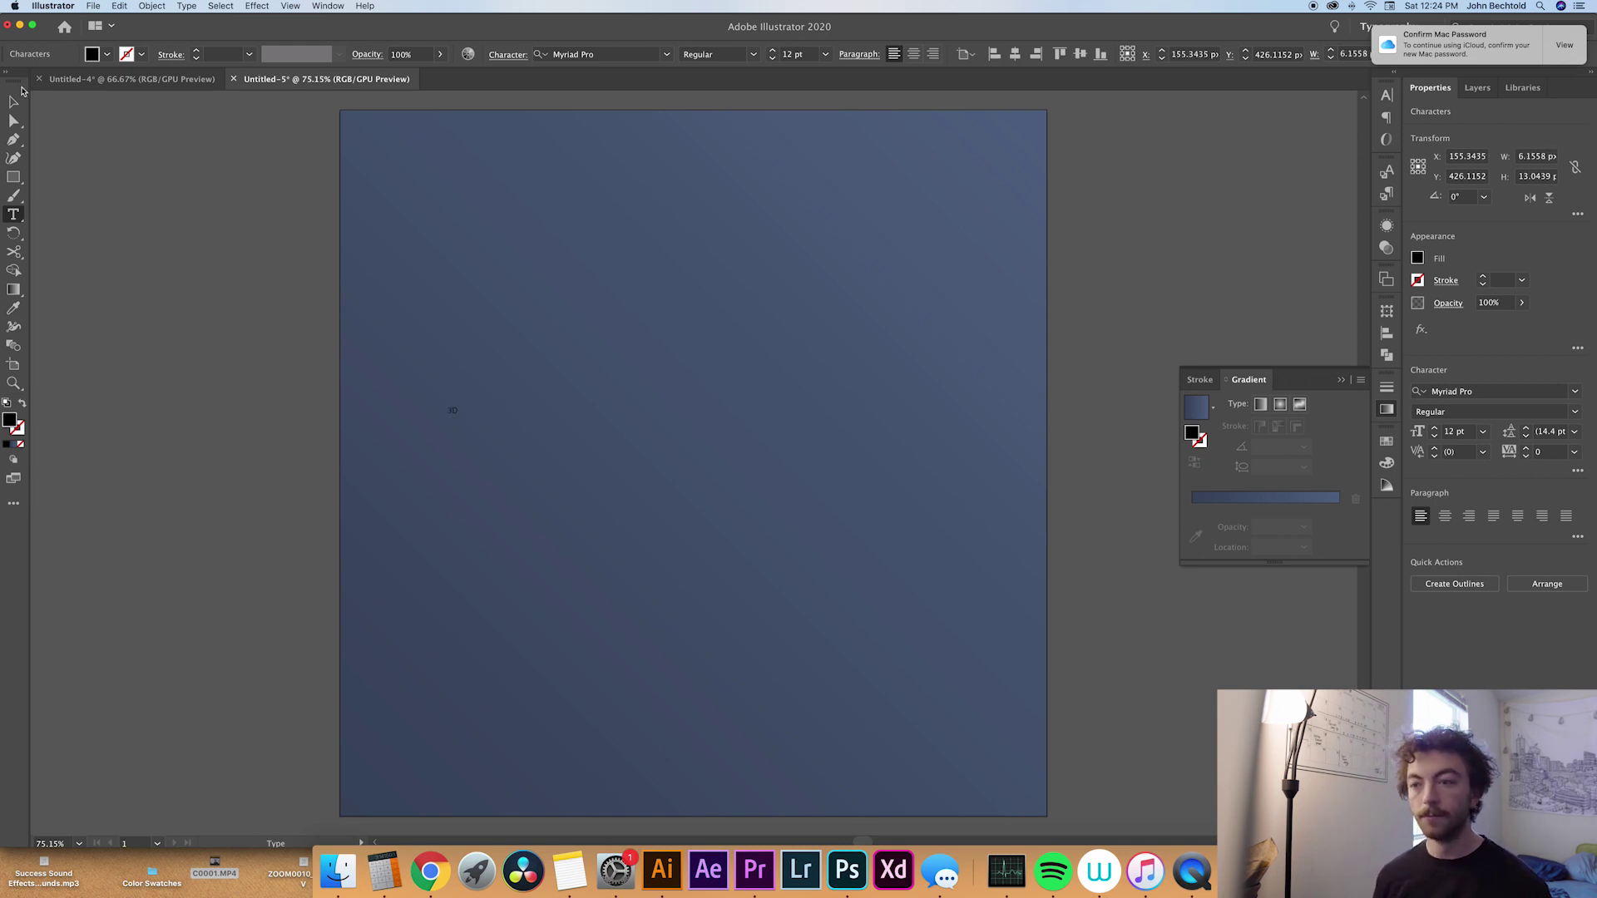
click(13, 101)
click(201, 407)
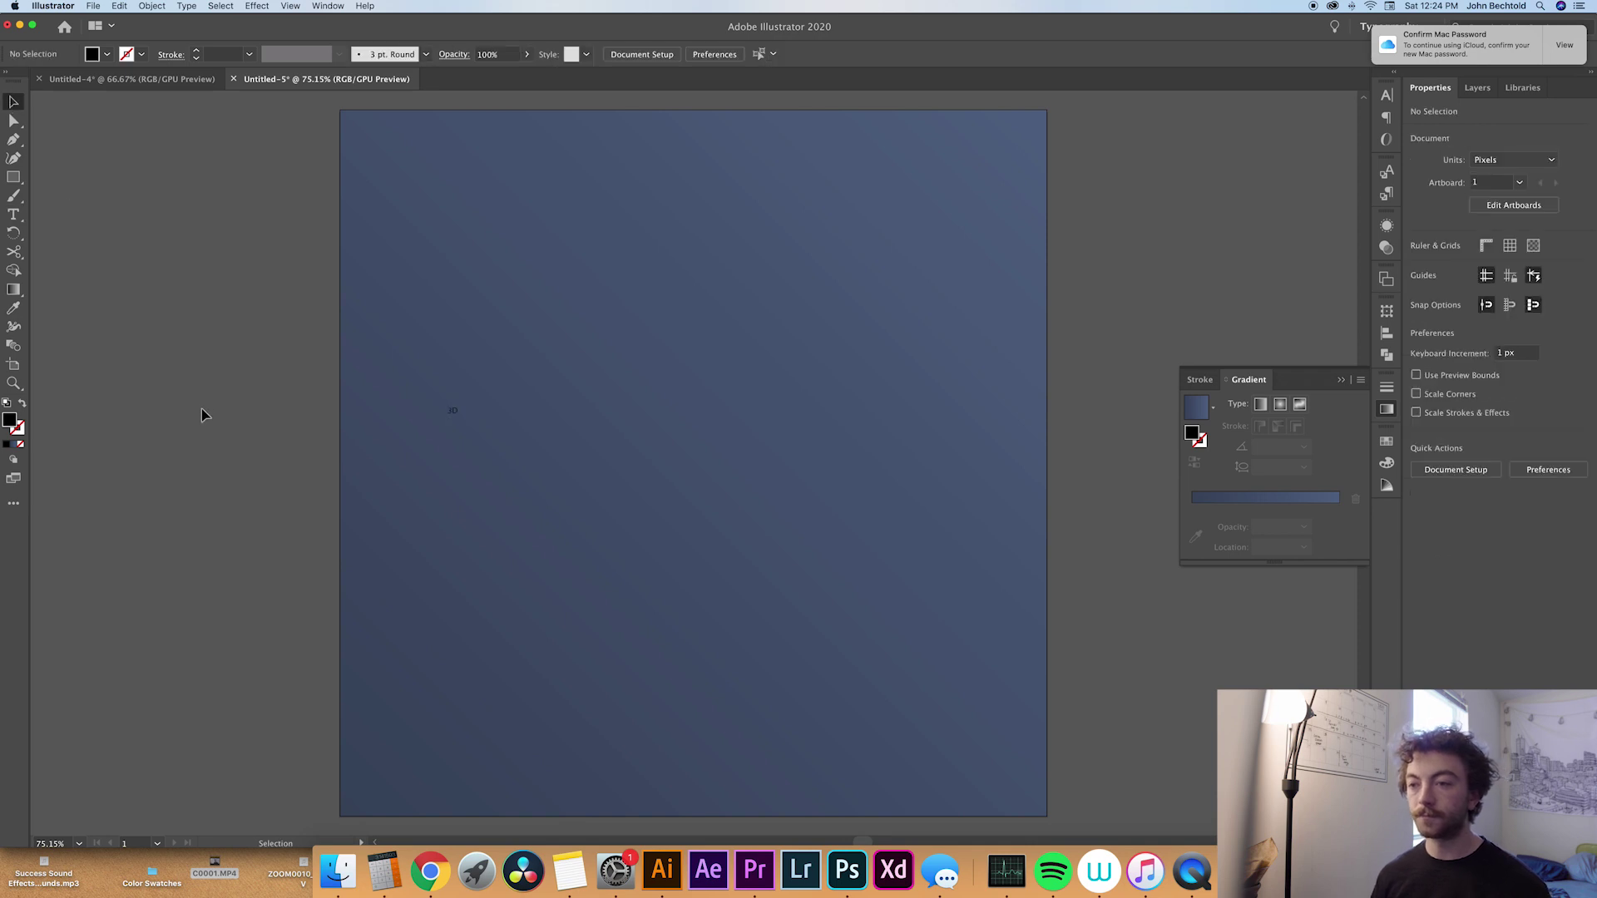
click(456, 411)
drag(461, 417, 914, 628)
drag(935, 545, 901, 802)
drag(786, 732, 828, 605)
drag(907, 701, 920, 646)
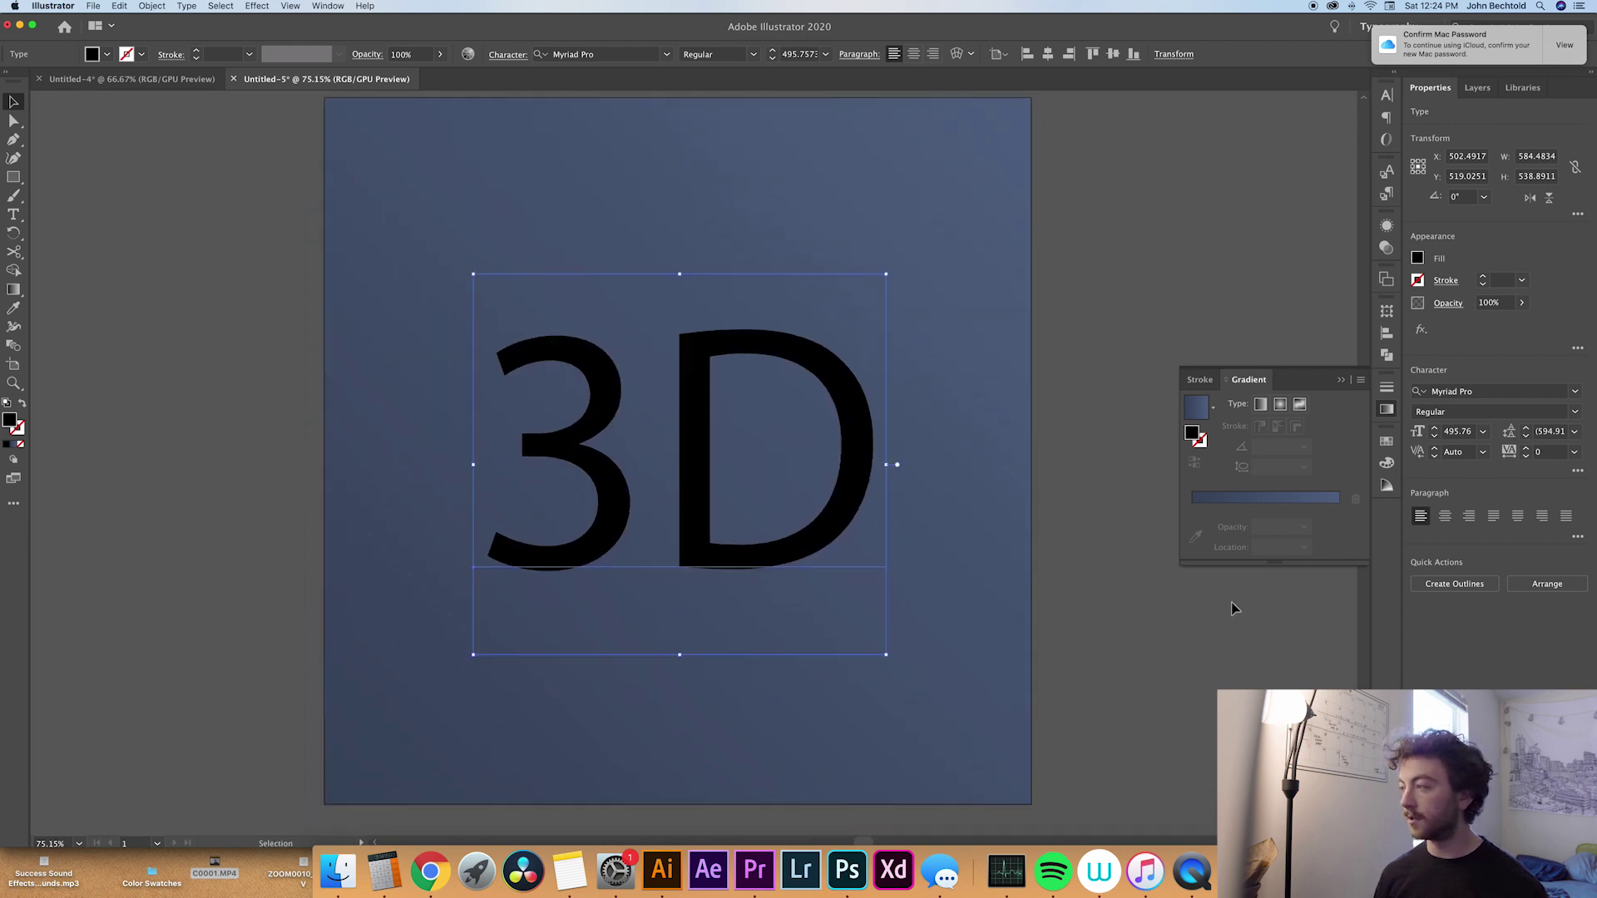
Set the 3D text's font to Helvetica Neue Bold
click(1575, 391)
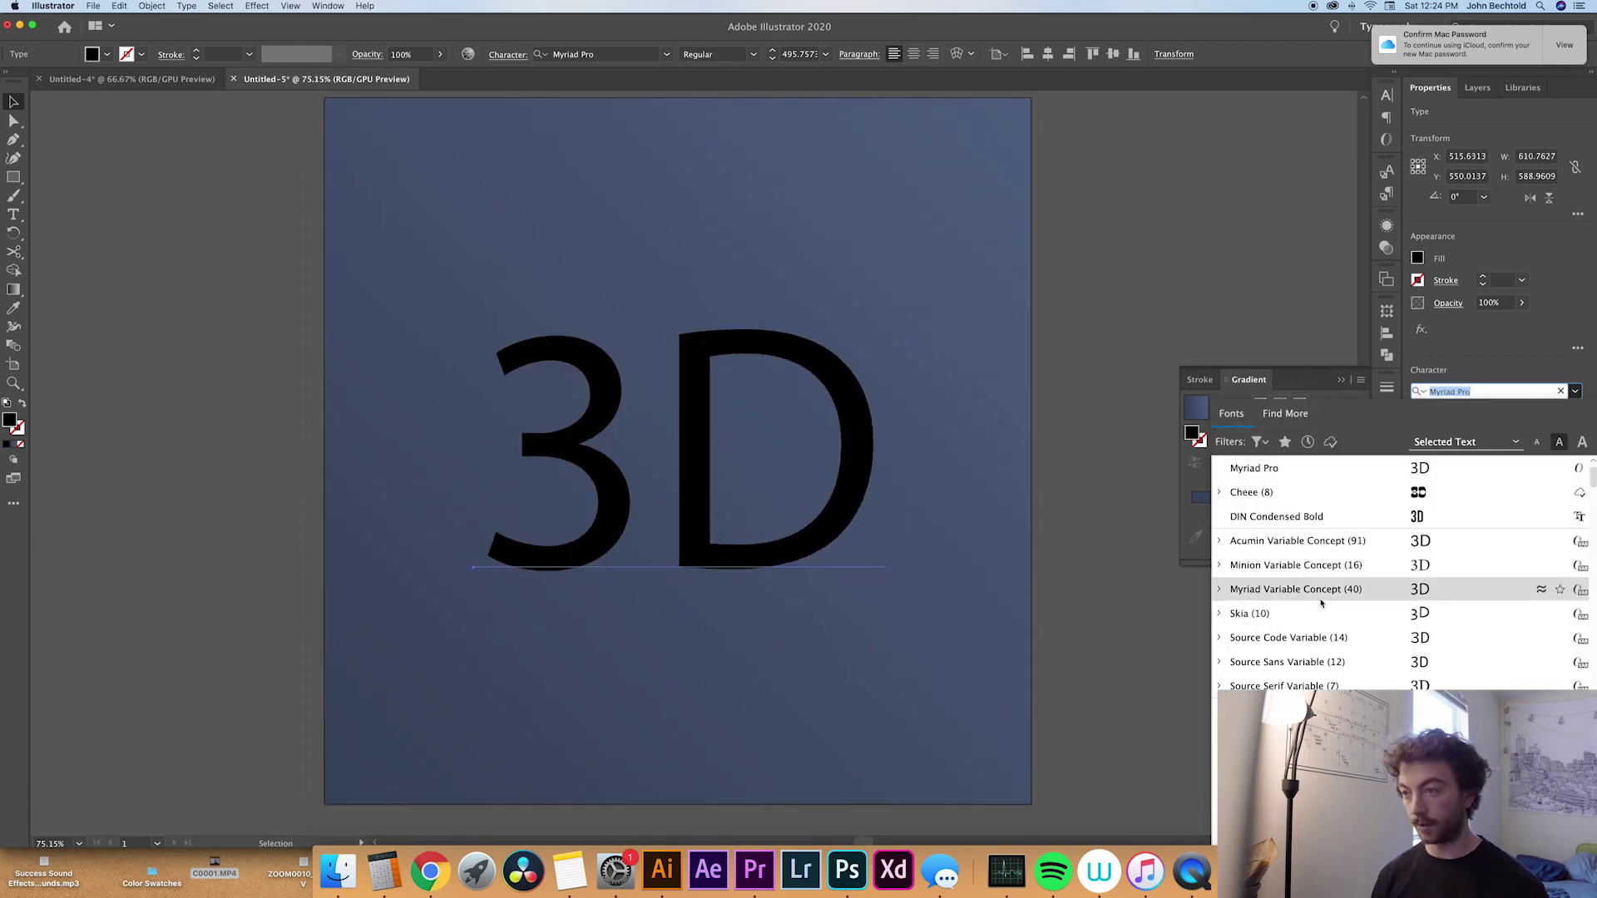
text(HEL)
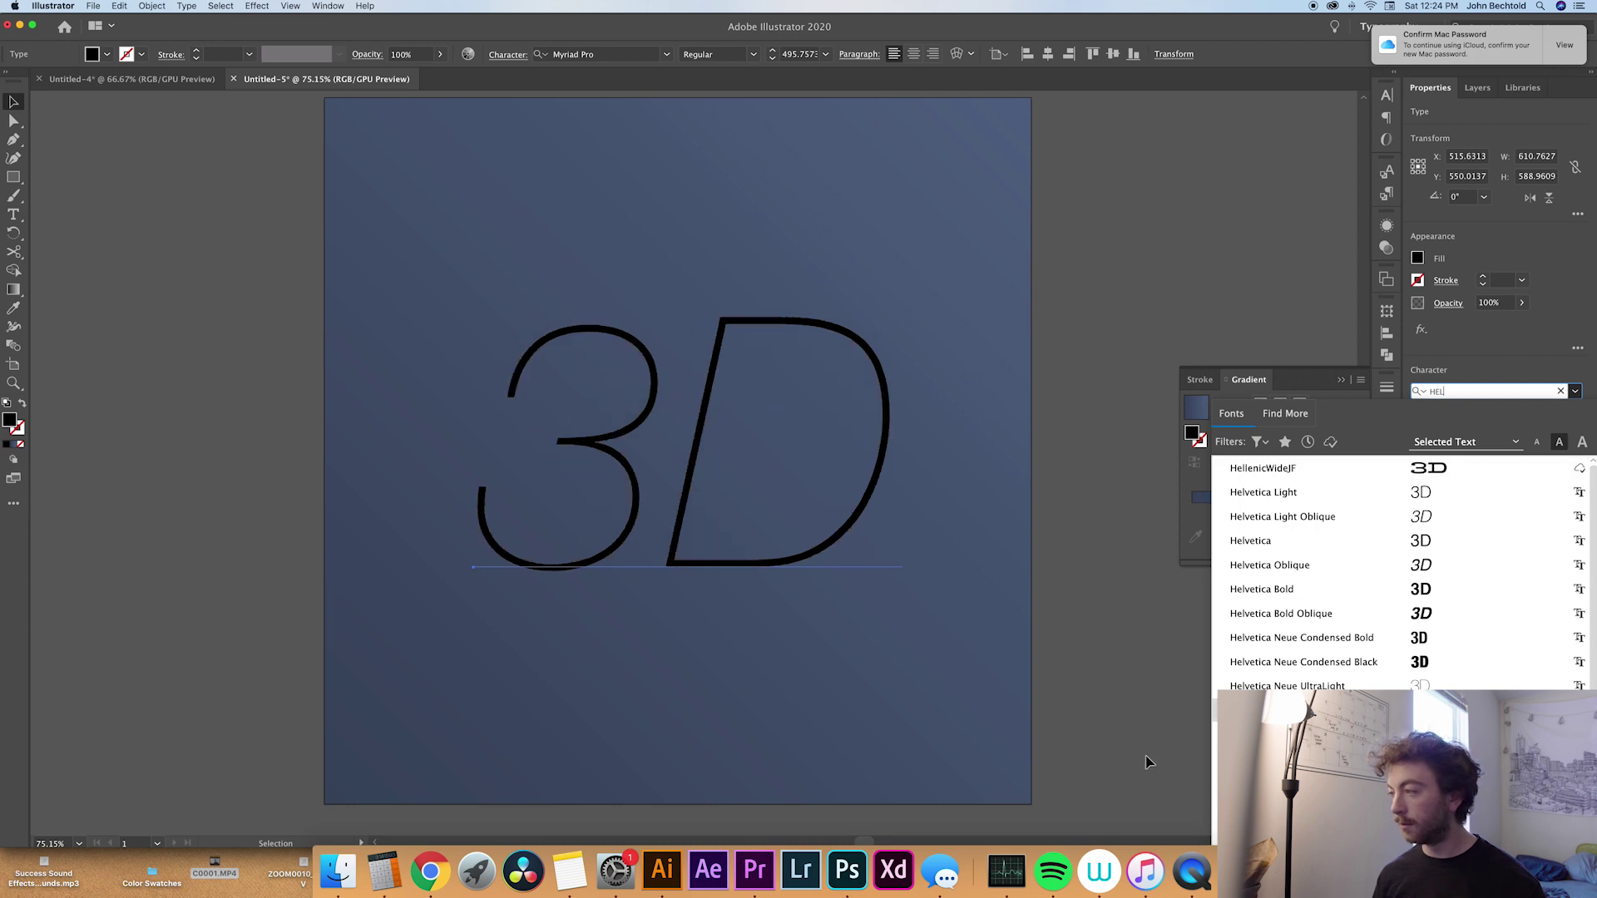
click(1288, 733)
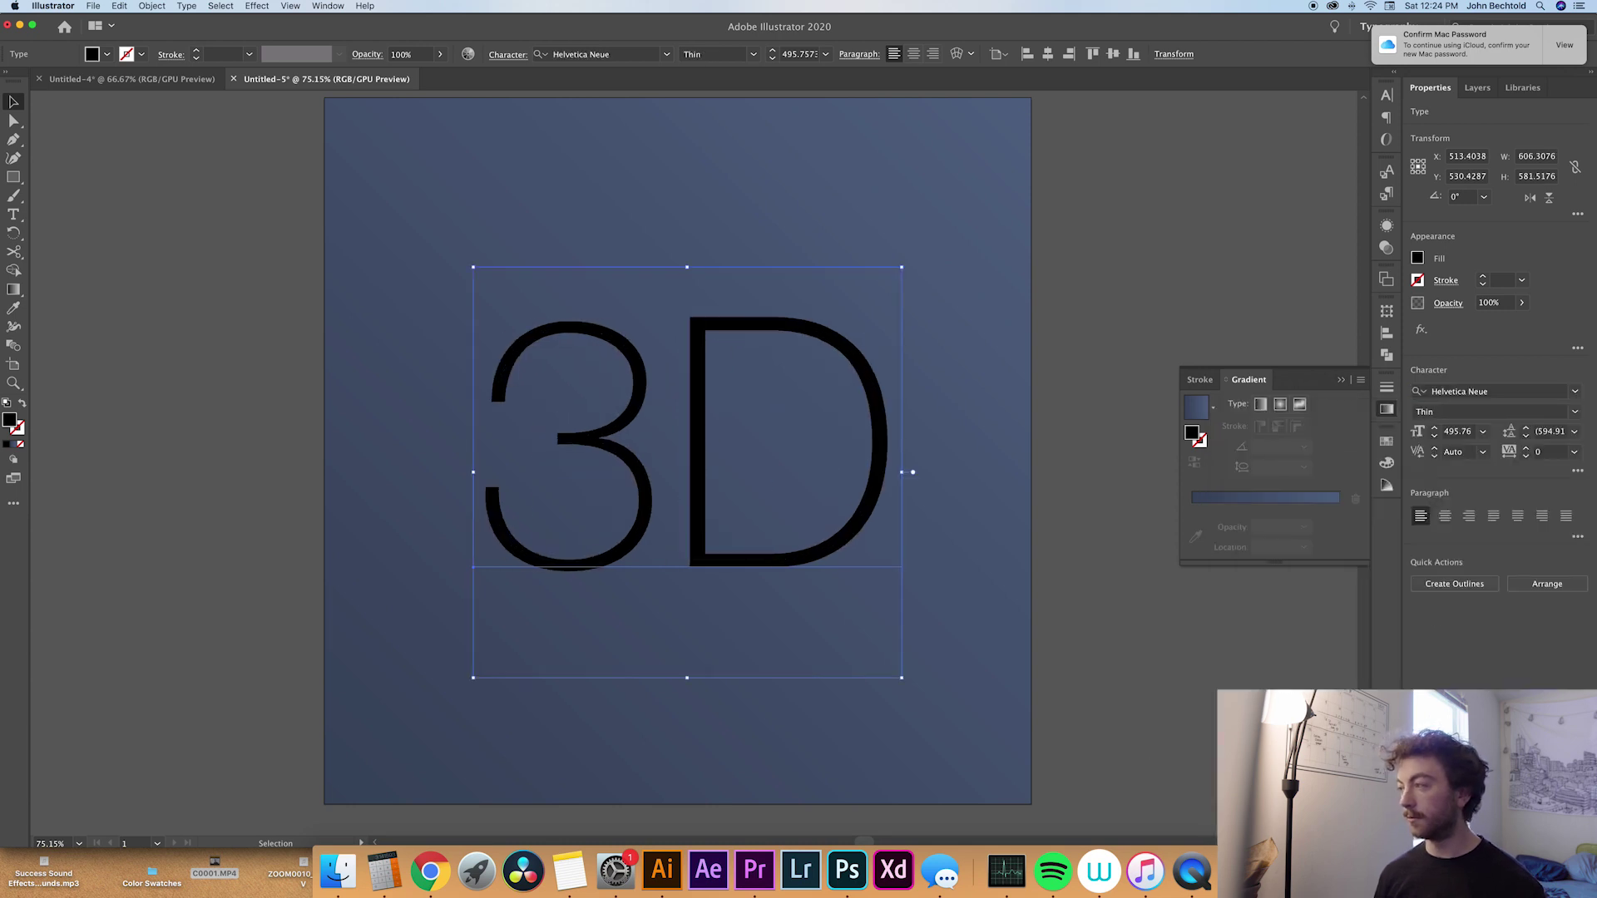
click(1574, 412)
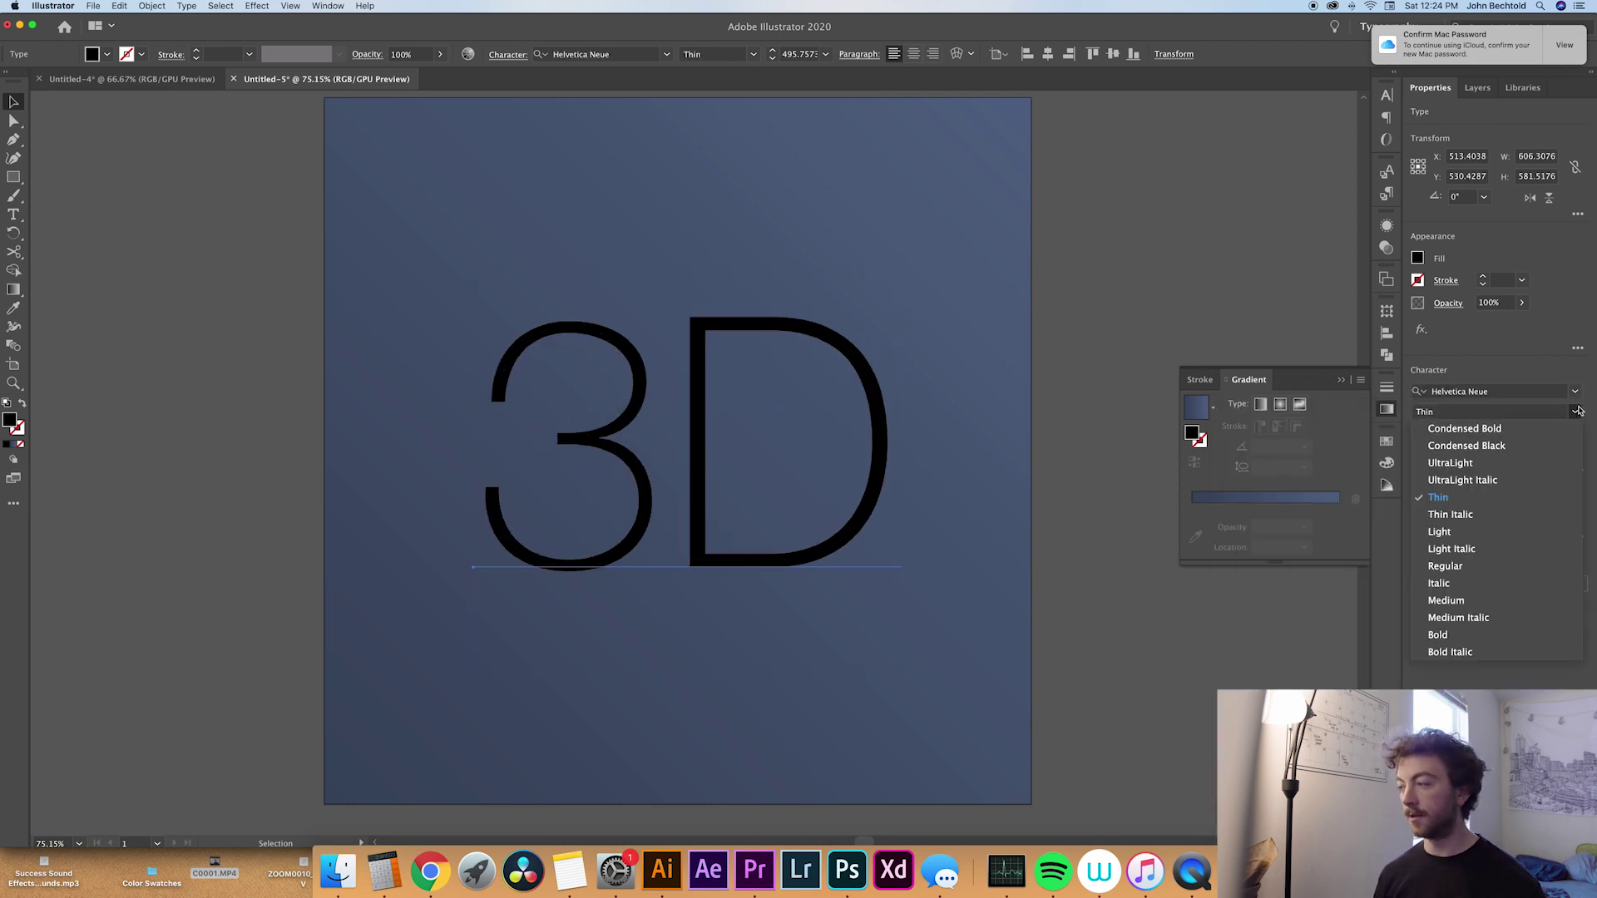
click(1451, 637)
click(1136, 683)
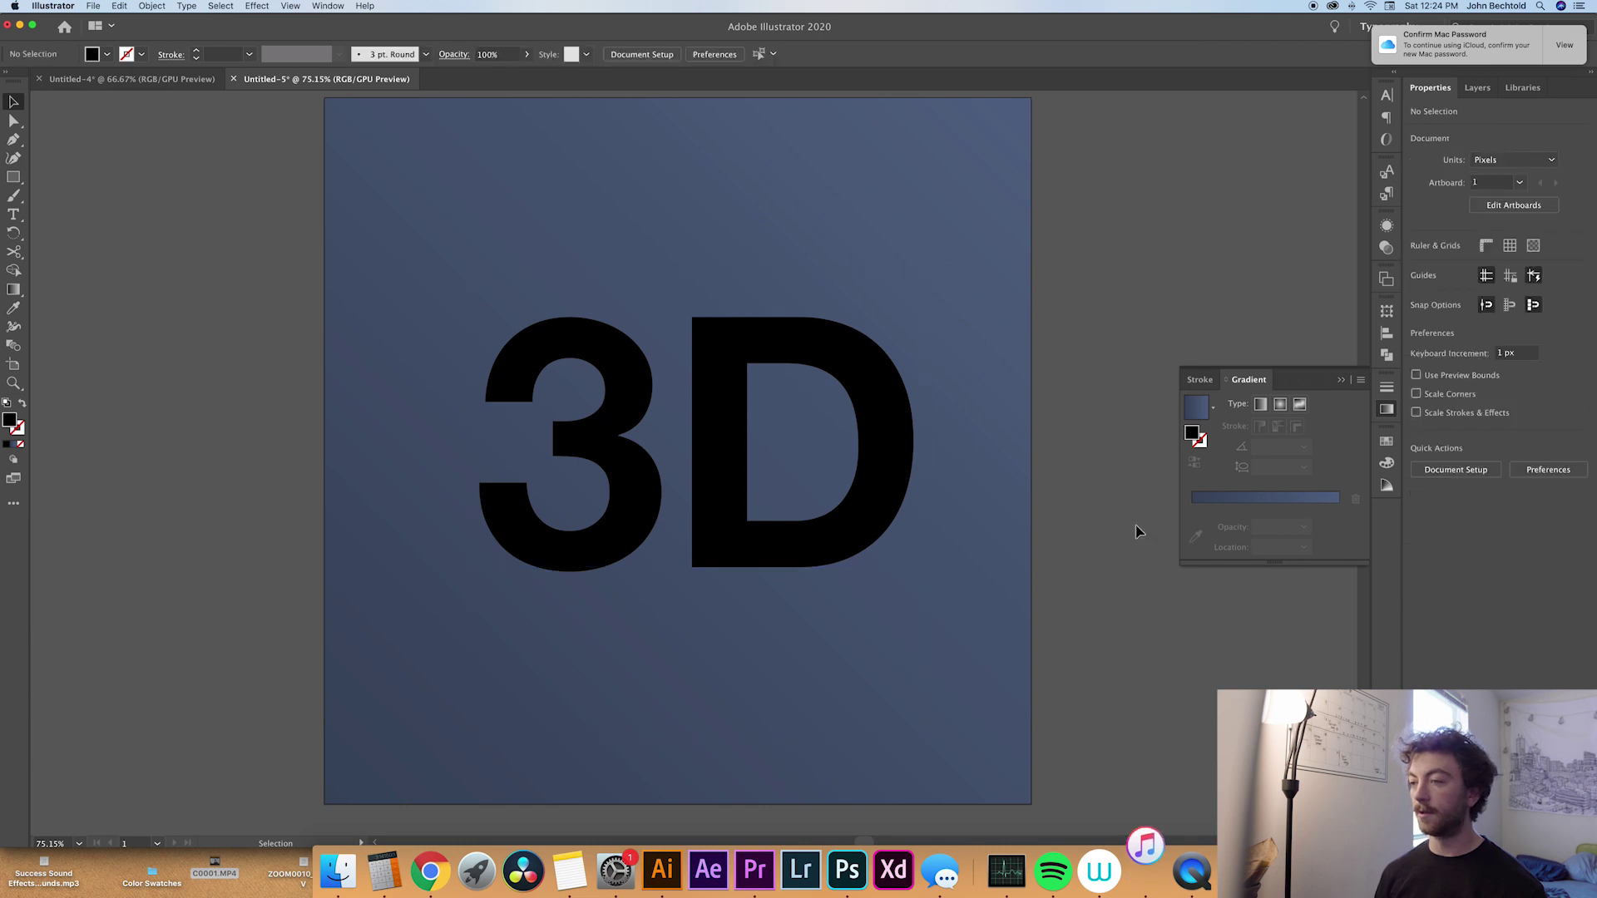
click(891, 454)
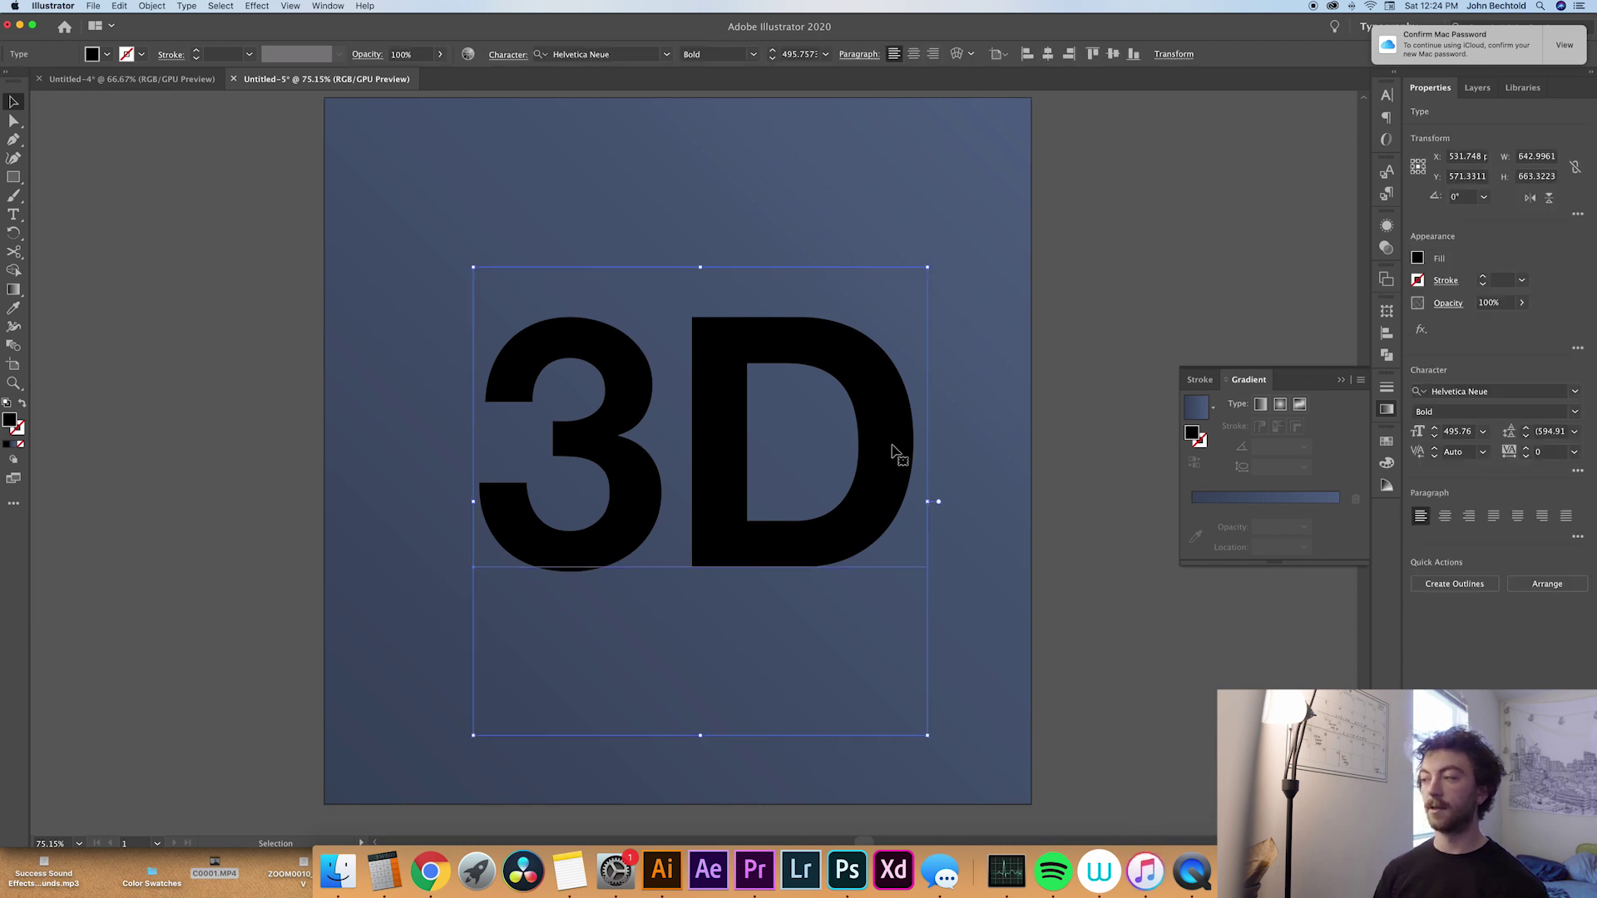
Set the 3D text's font size to 495 pt
click(1474, 433)
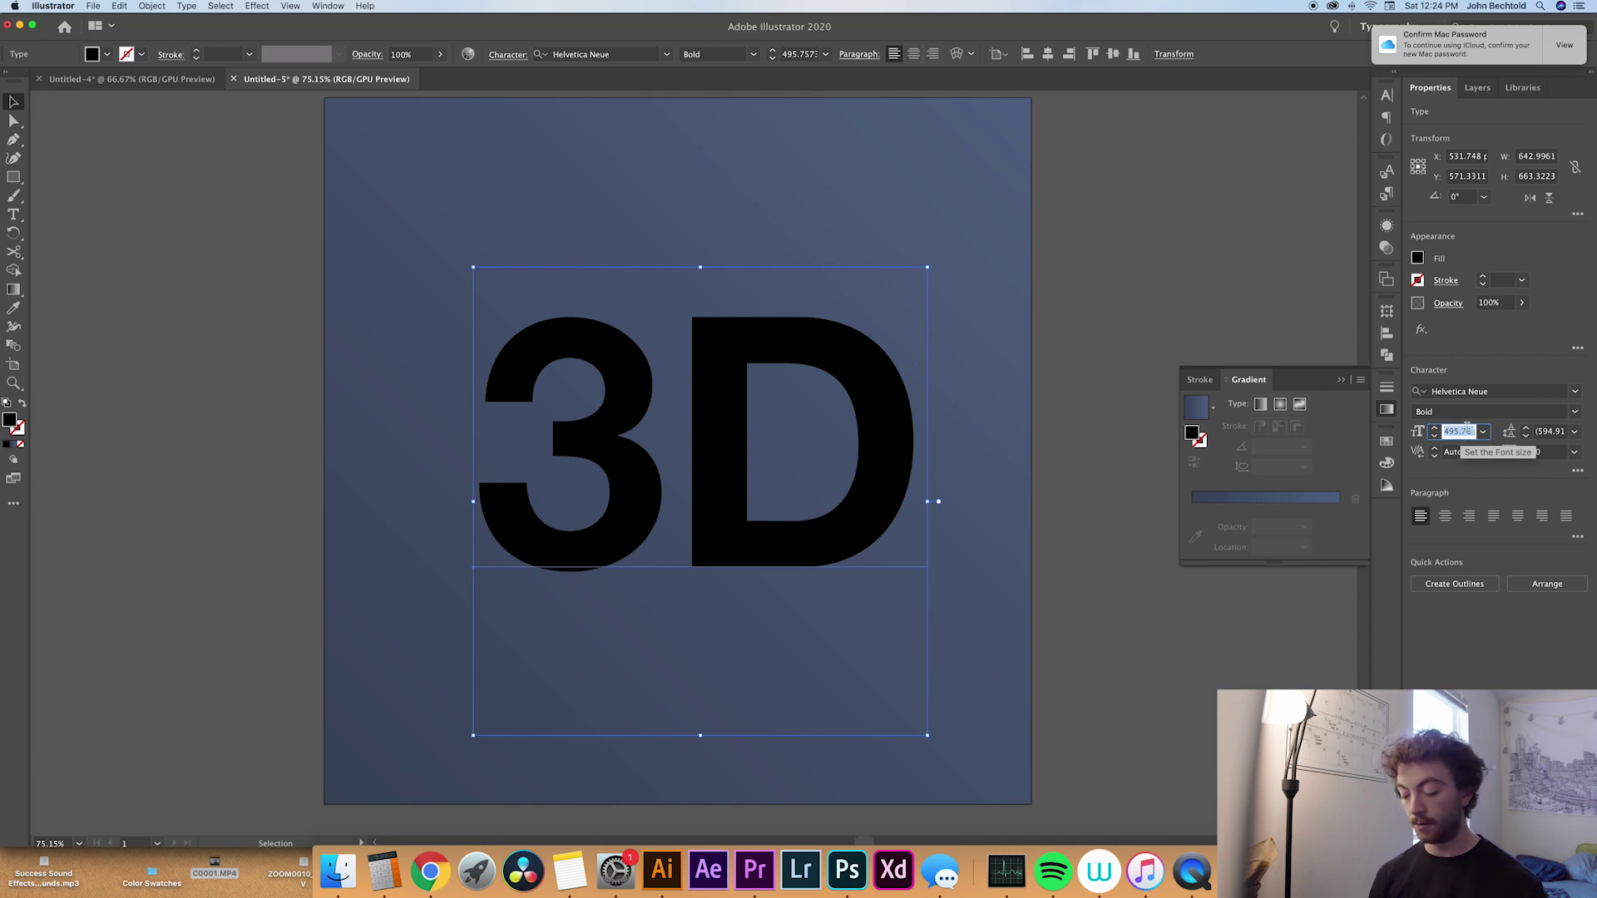
text(4)
text(95)
key(Return)
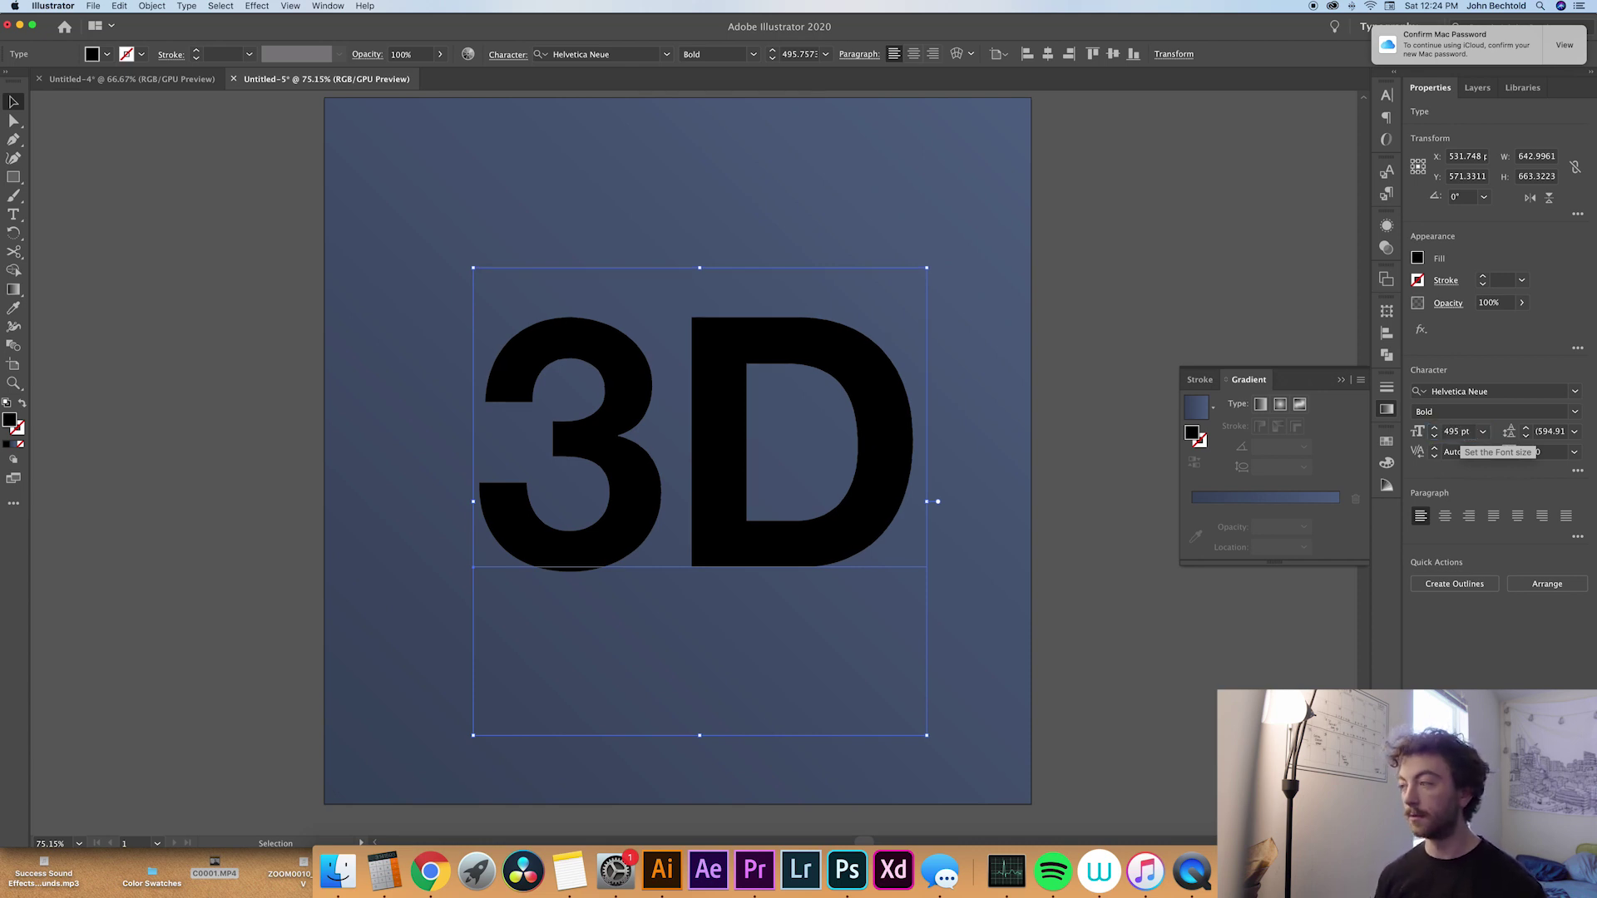
click(1160, 246)
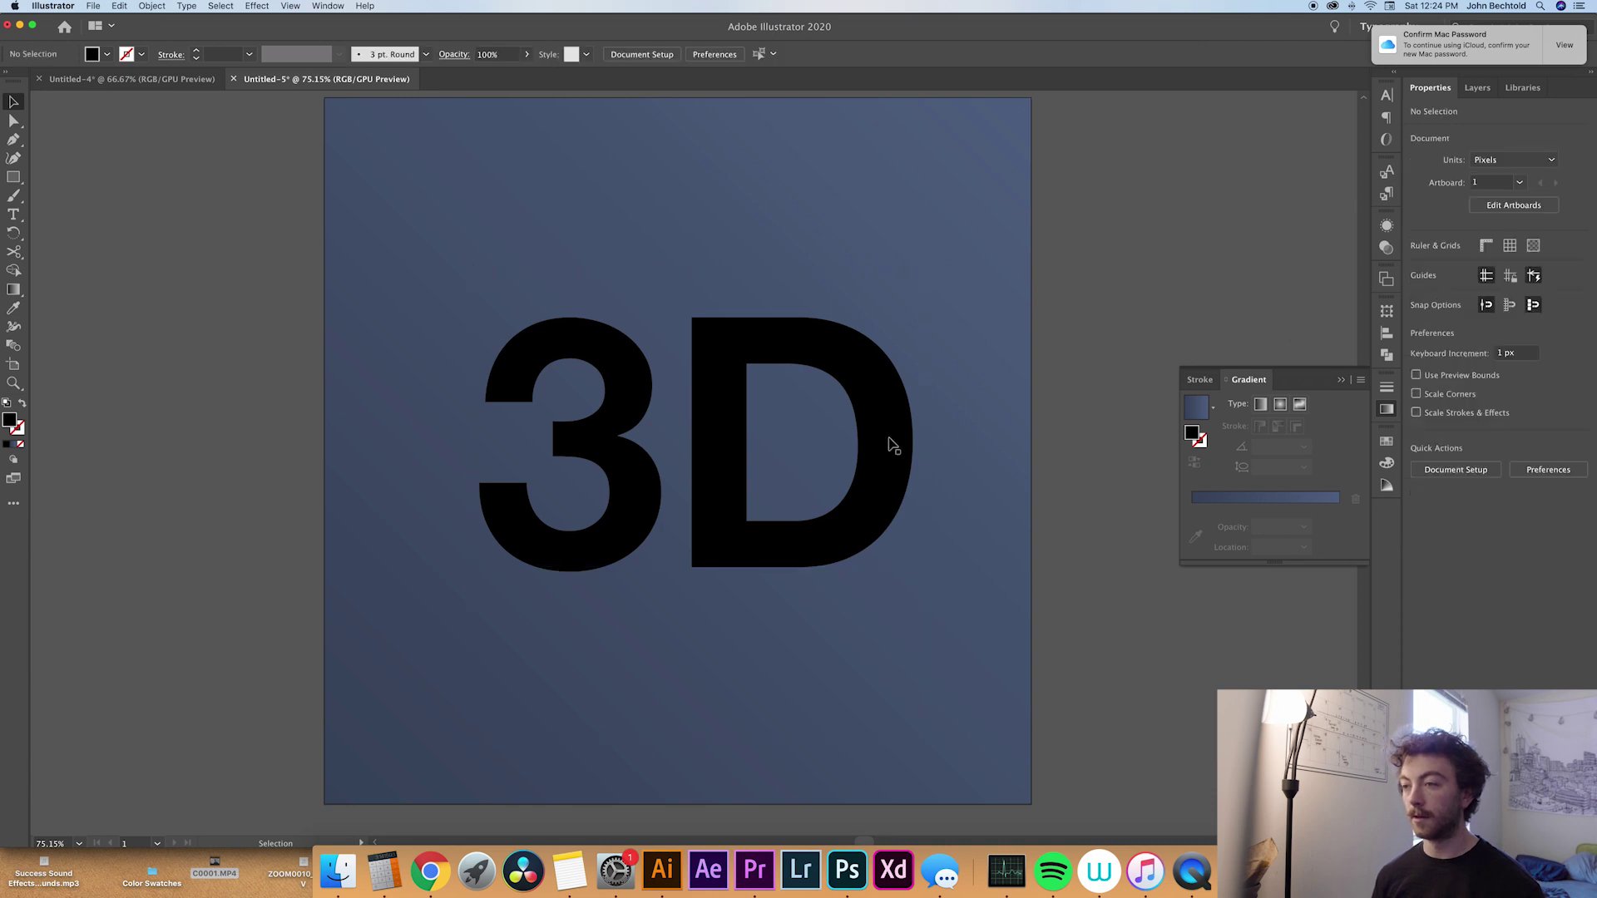
Nudge the 3D text up slightly and fill it with muted blue 475570
drag(827, 521, 825, 497)
drag(1085, 458, 1078, 490)
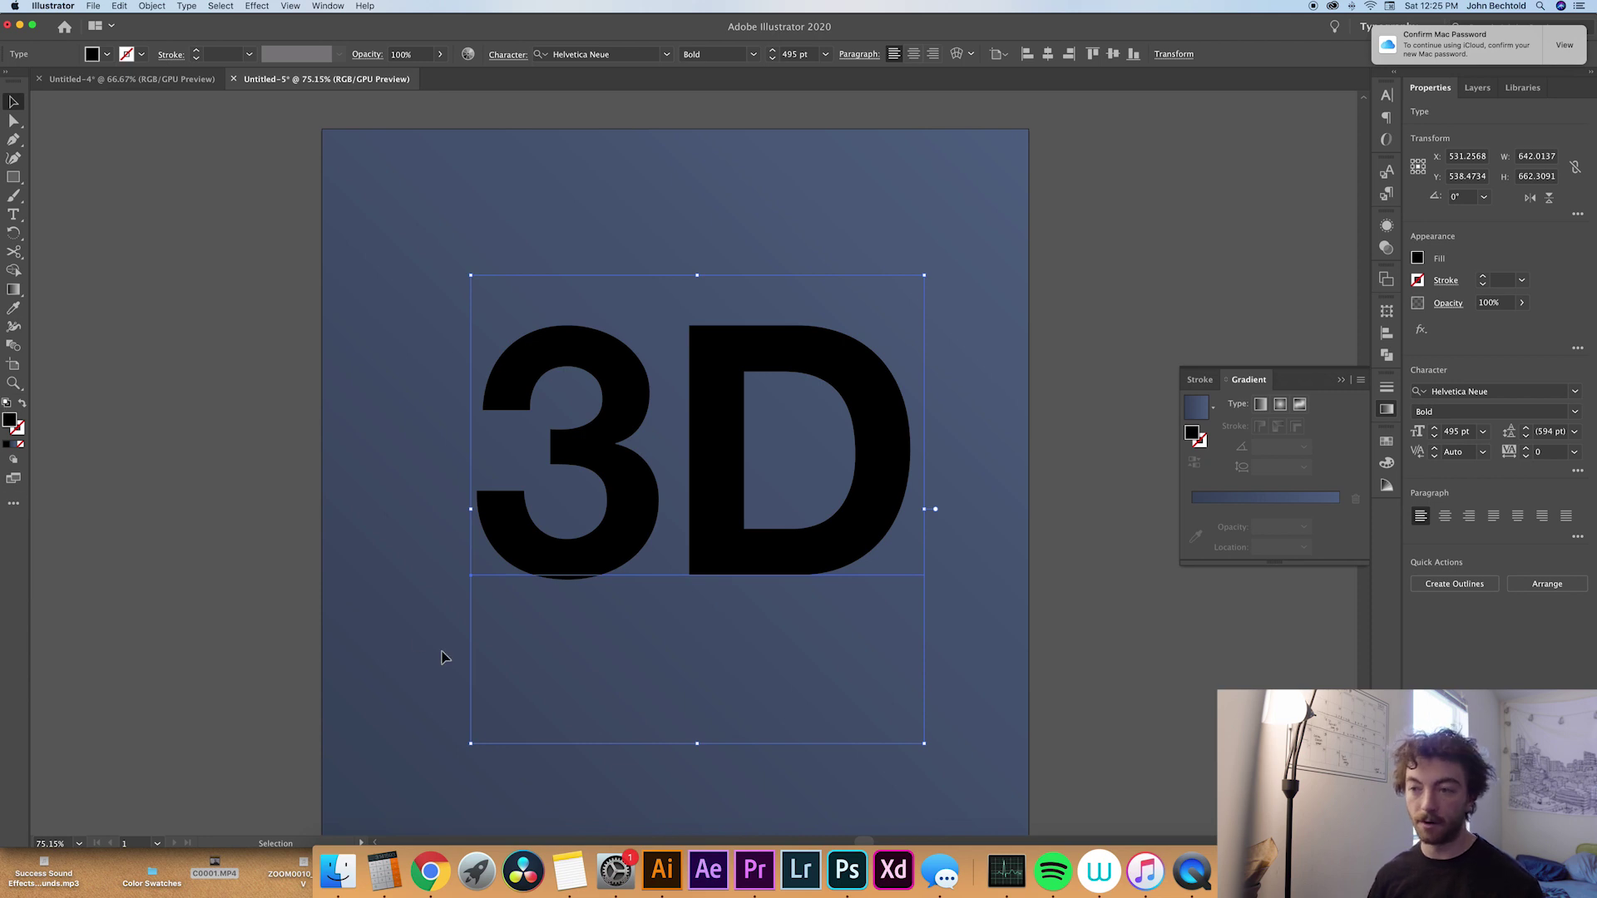
double_click(11, 423)
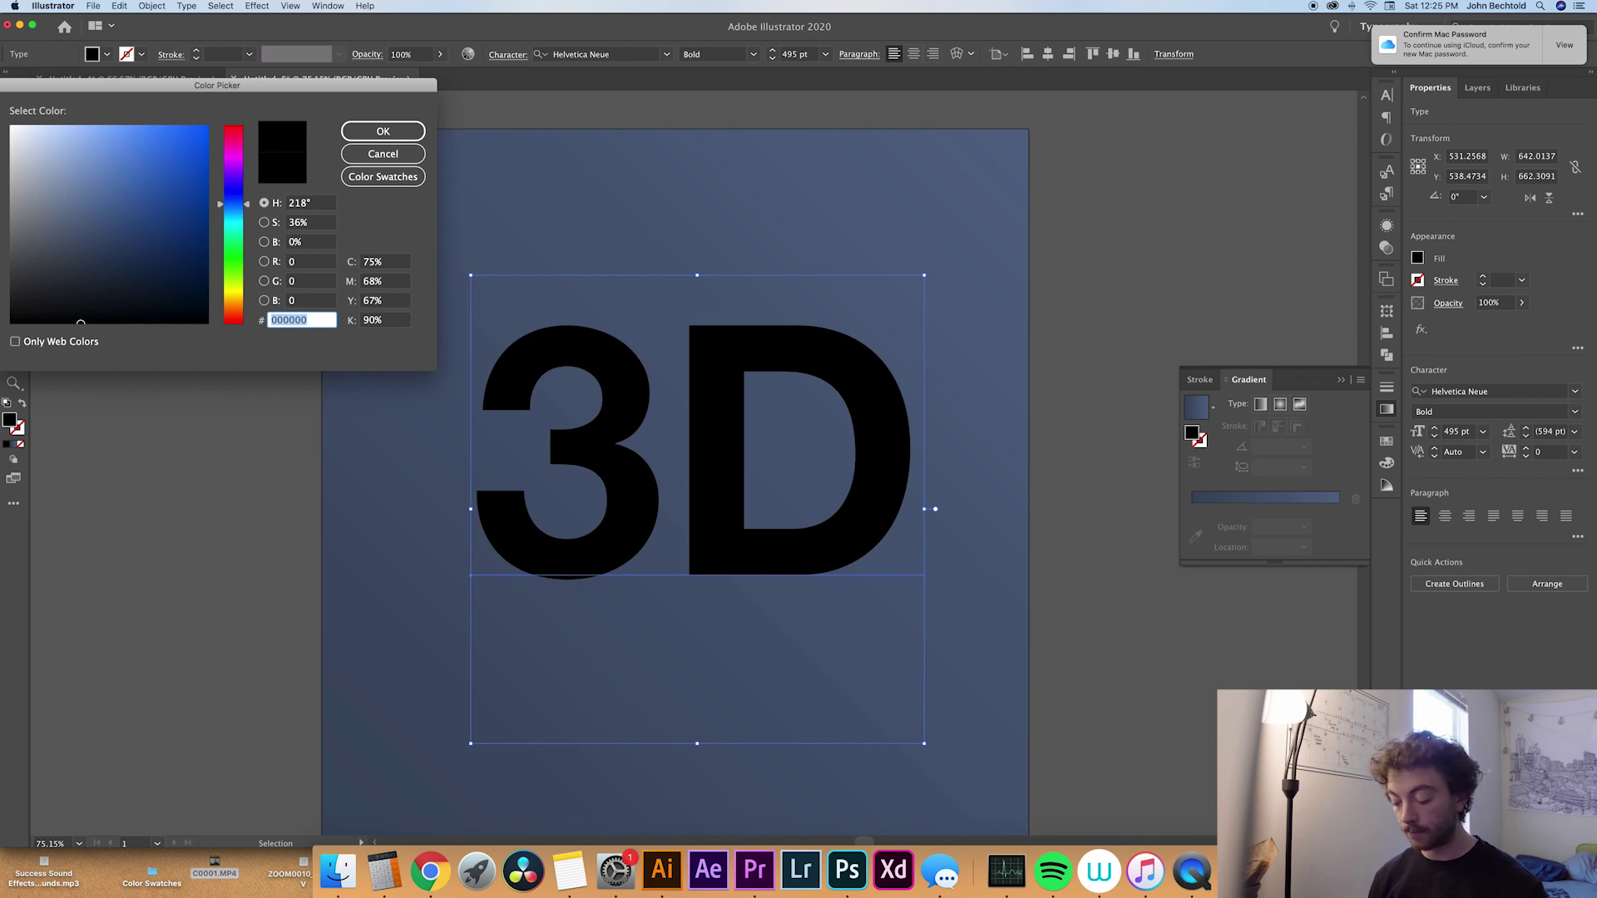
text(475570)
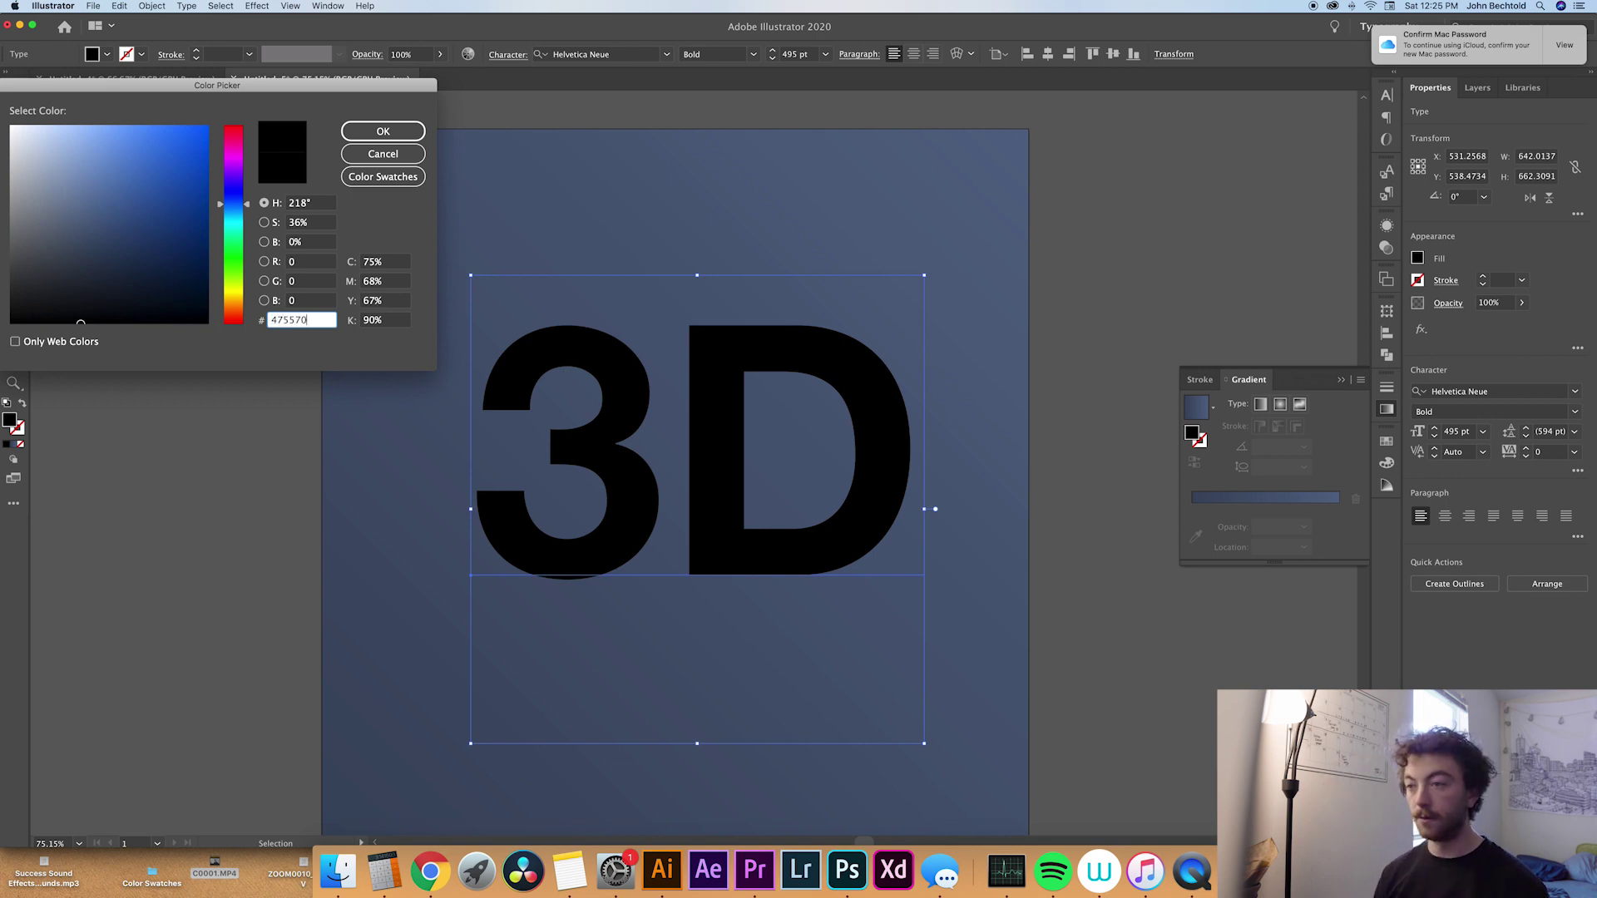
key(Return)
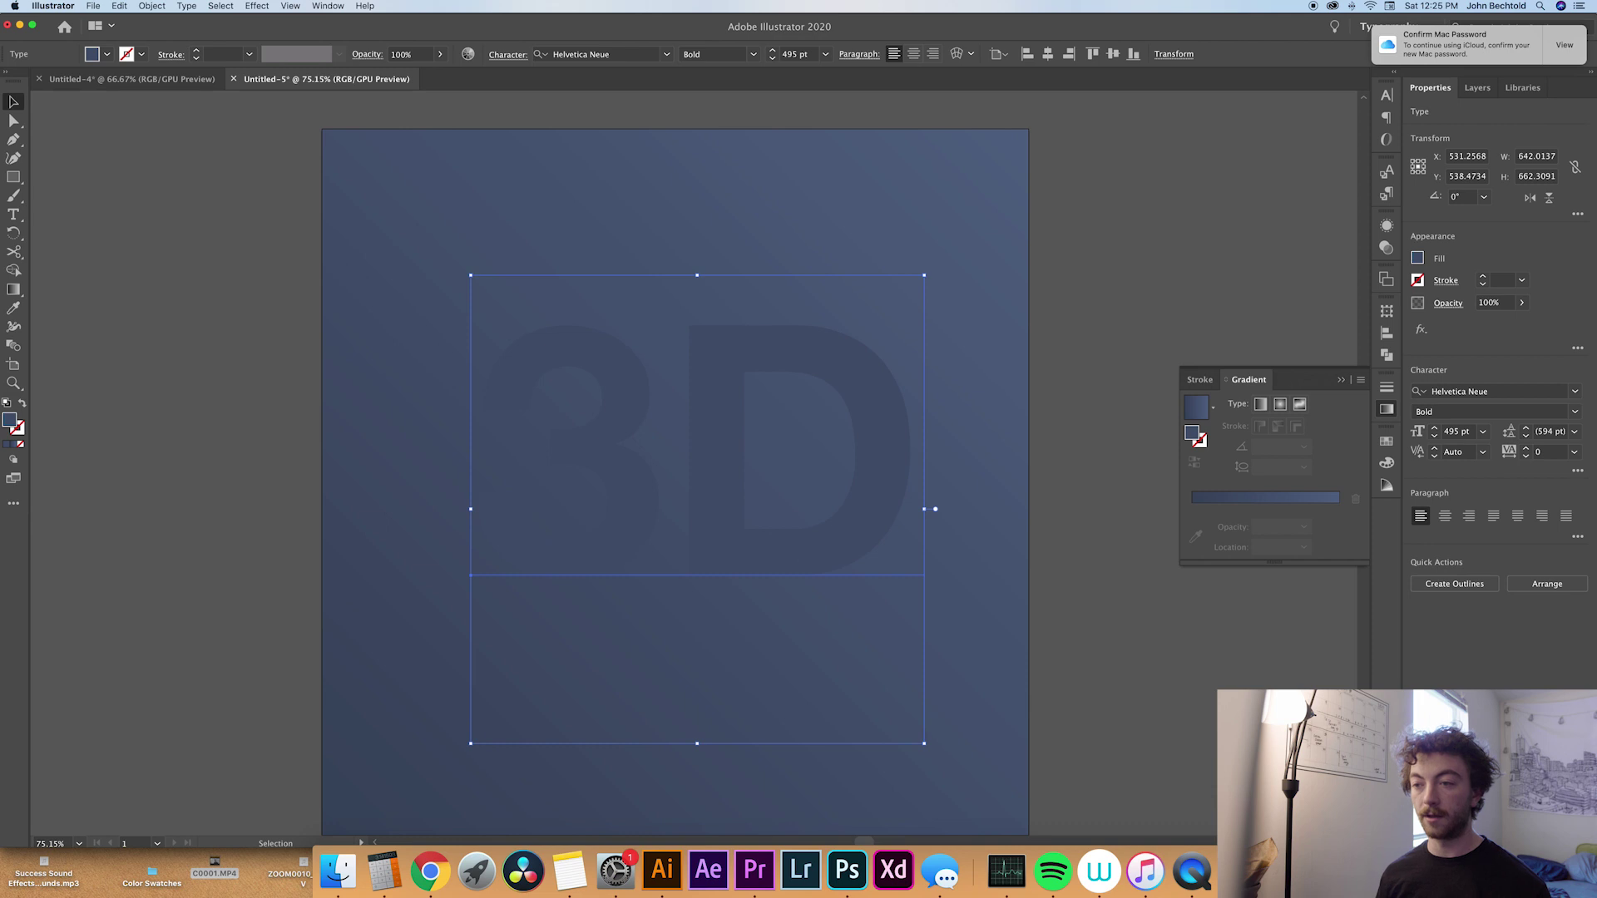
click(255, 320)
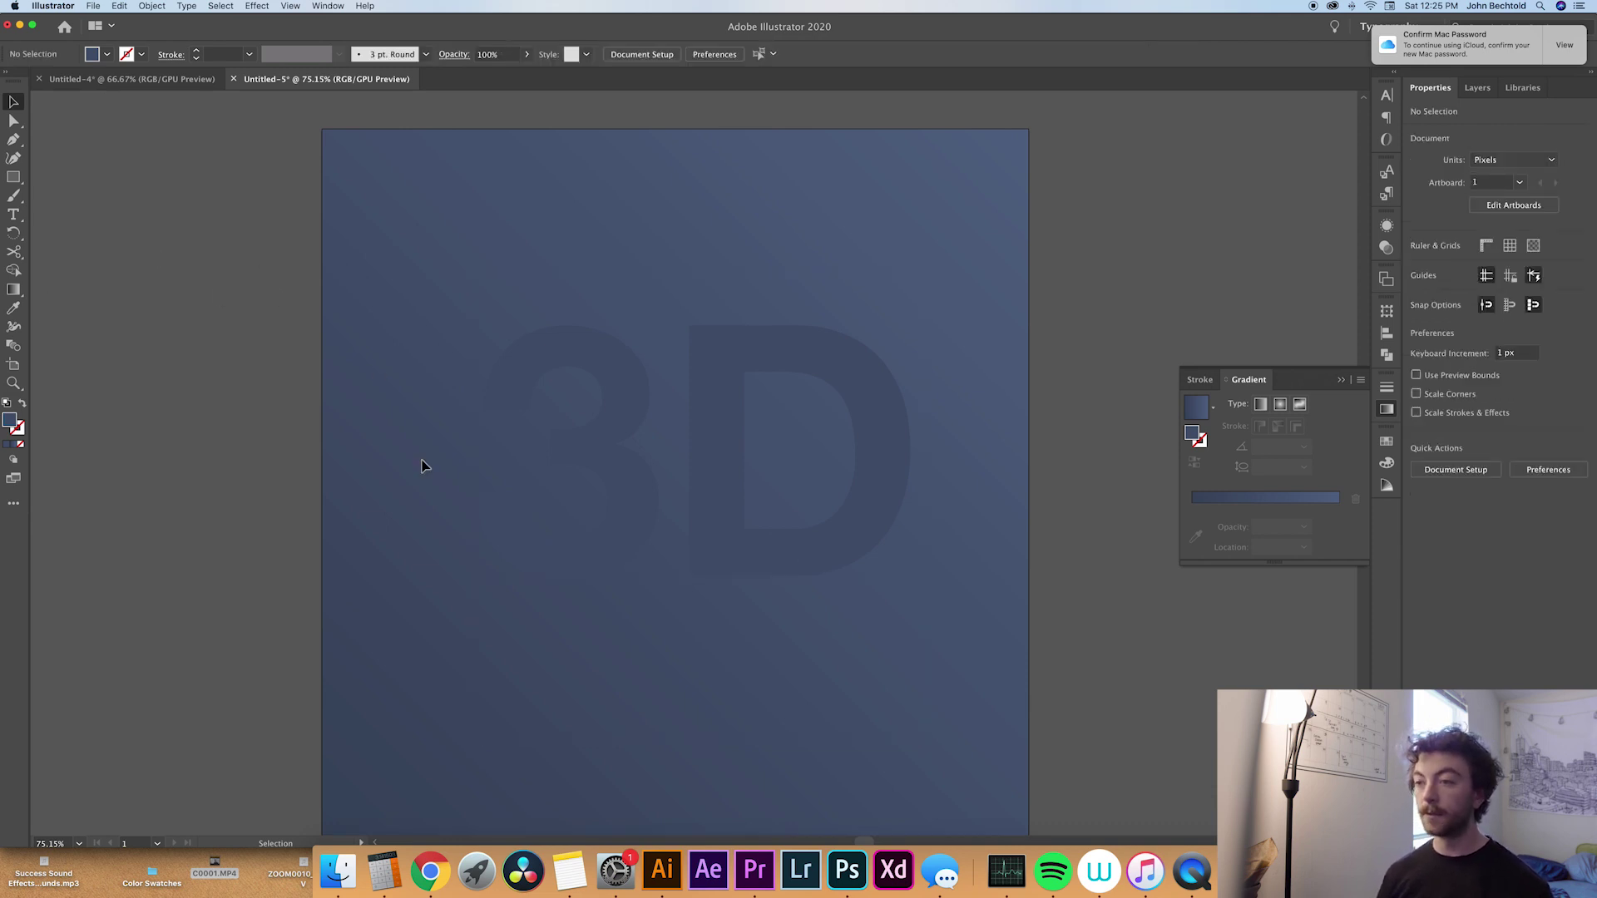
Add a Drop Shadow effect to the 3D text
click(613, 479)
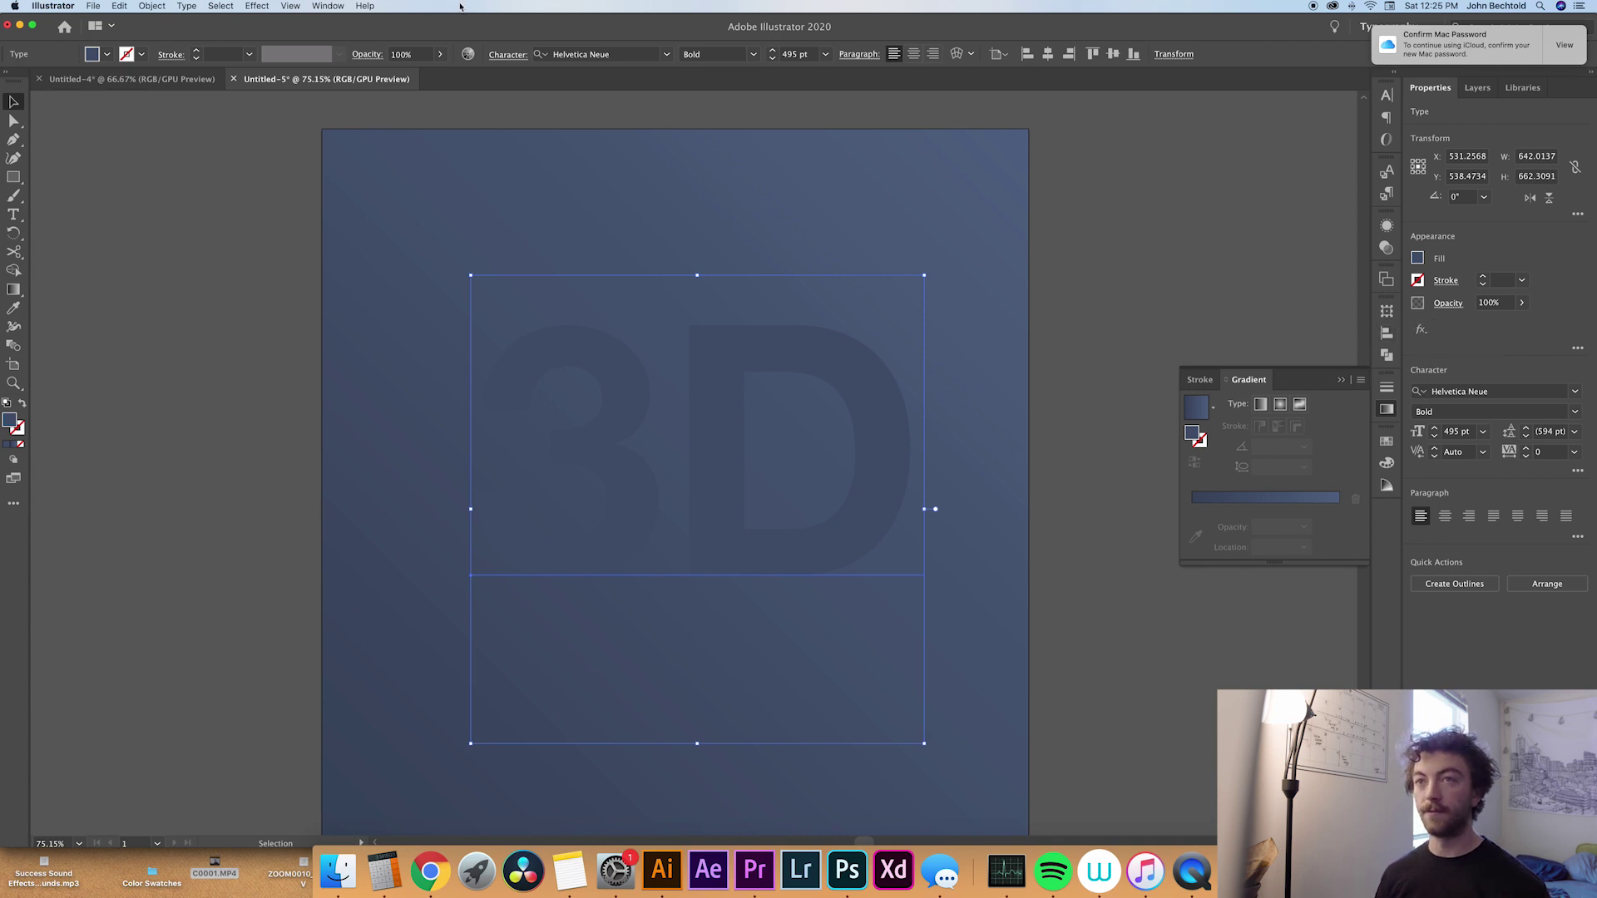
click(256, 6)
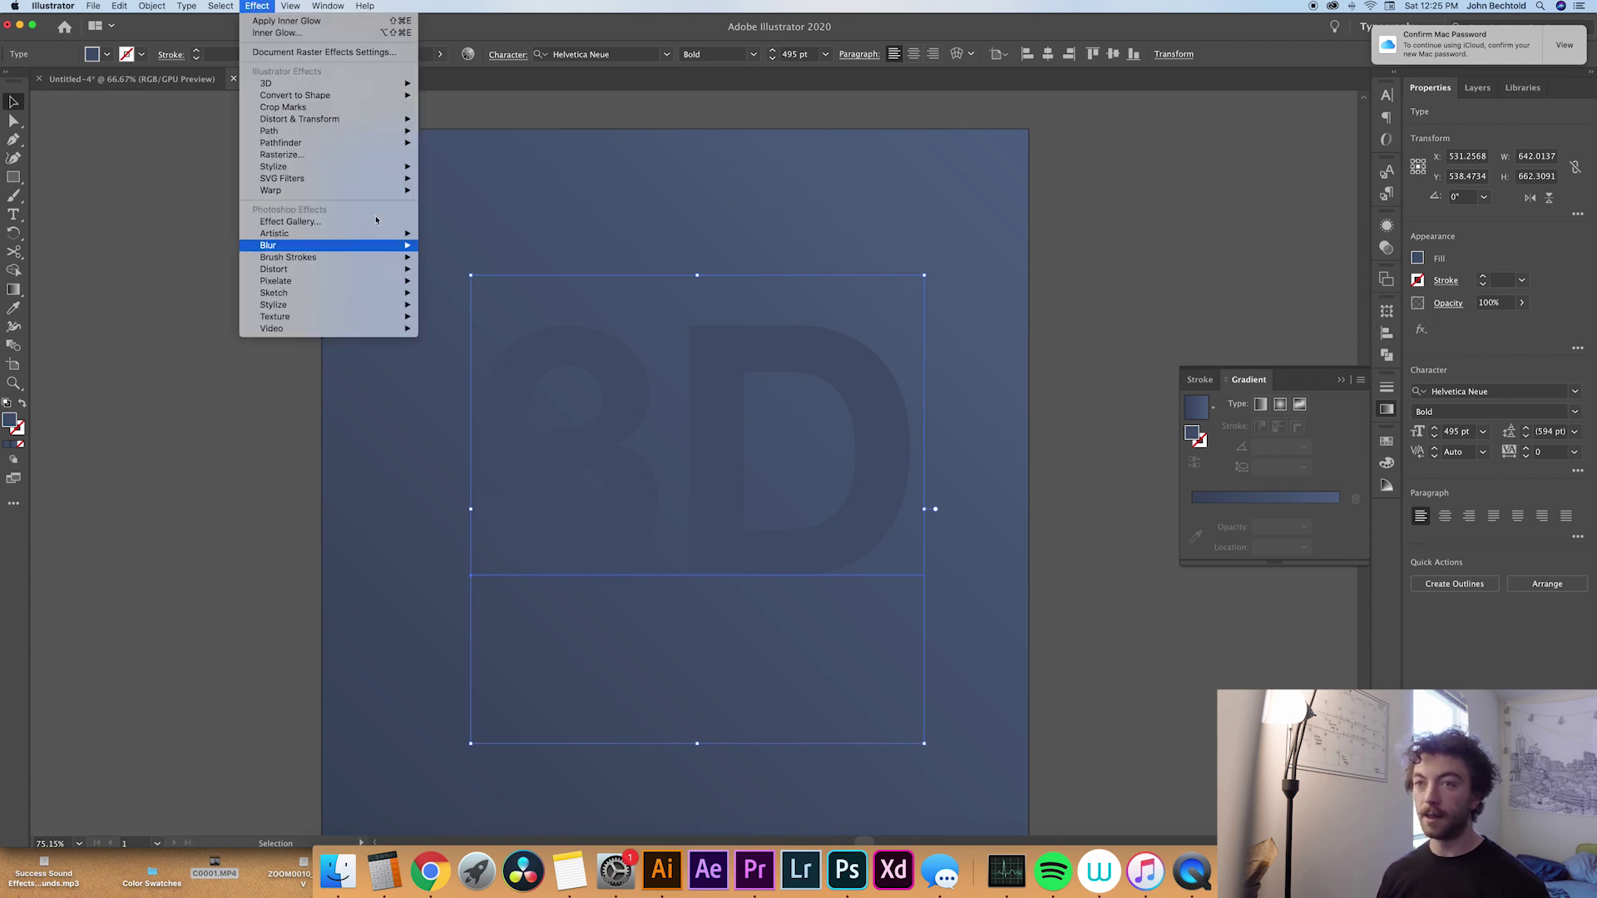
mouse_move(374, 166)
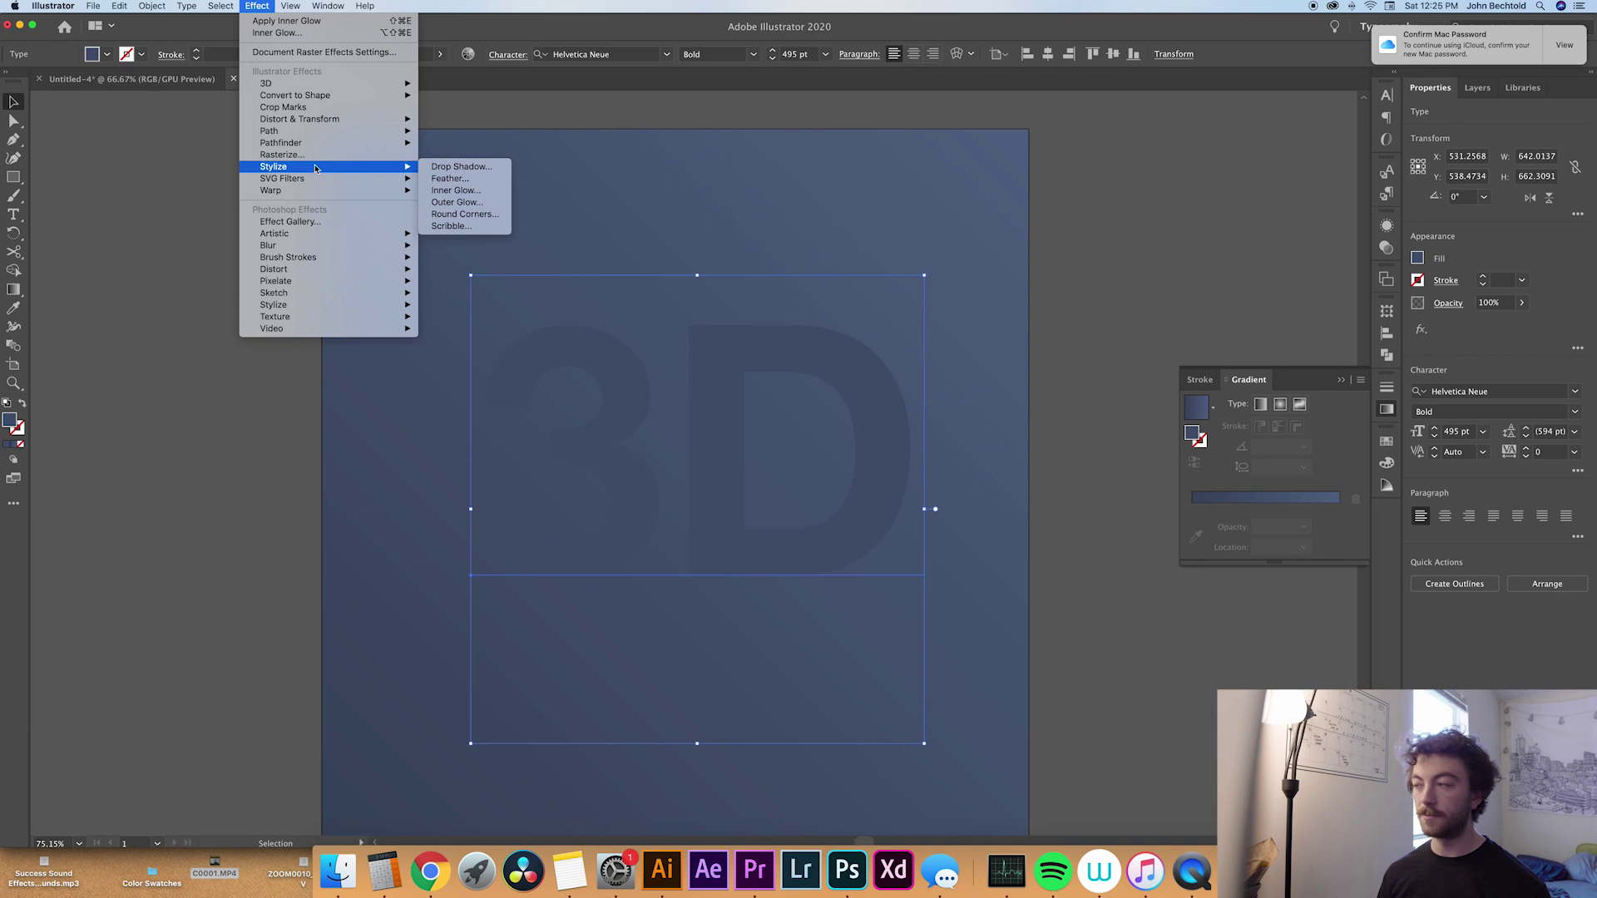
click(1074, 268)
click(1420, 329)
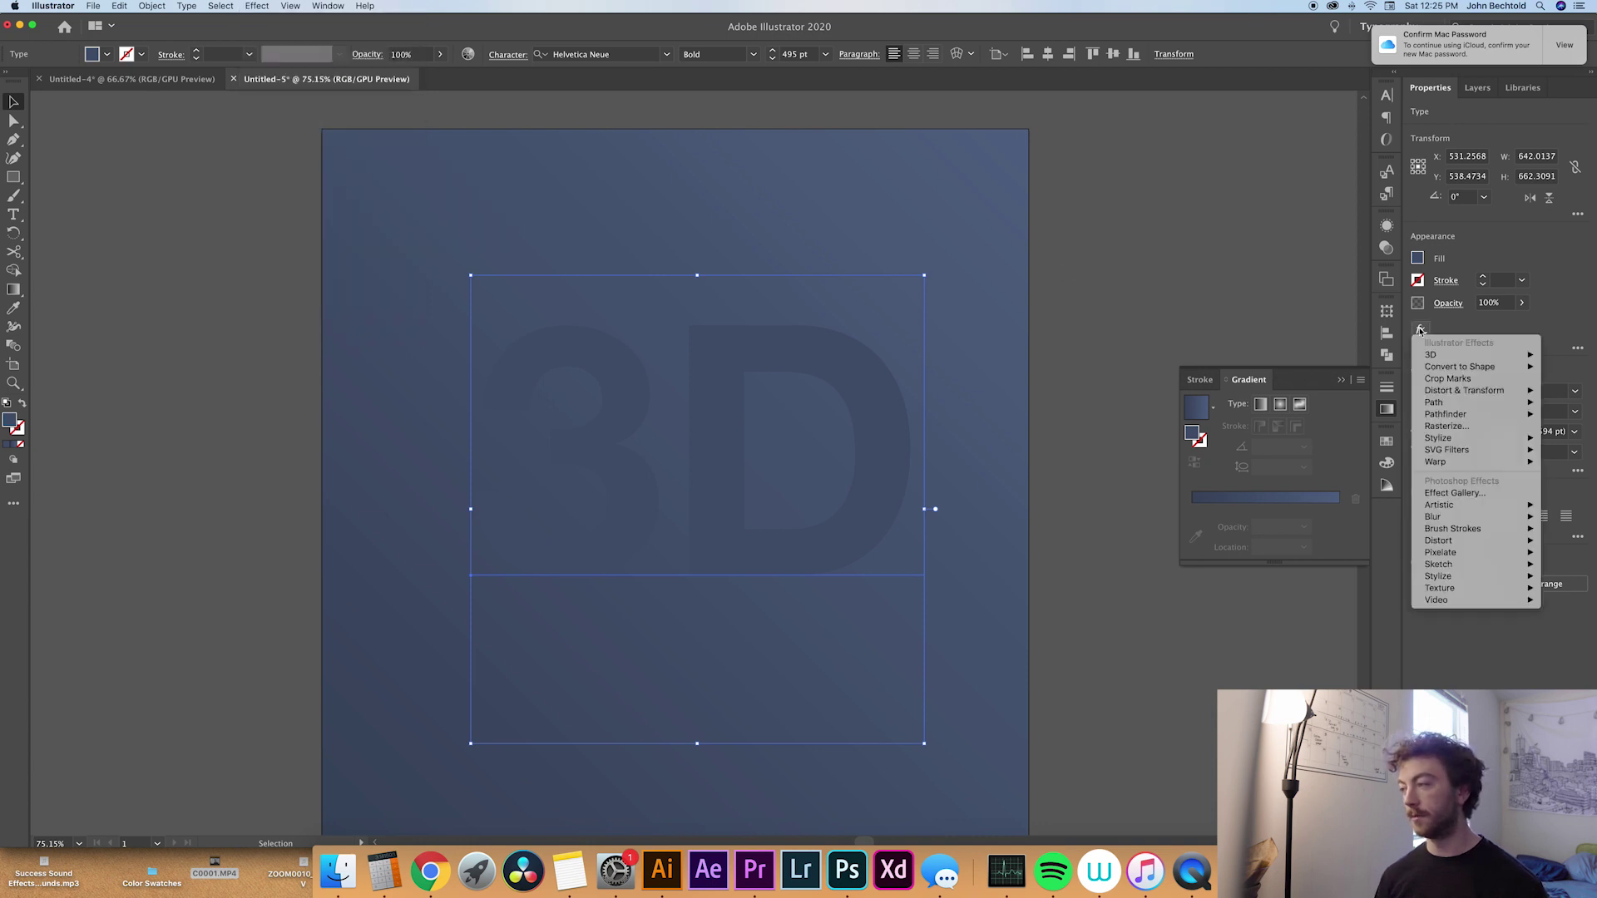
mouse_move(1439, 438)
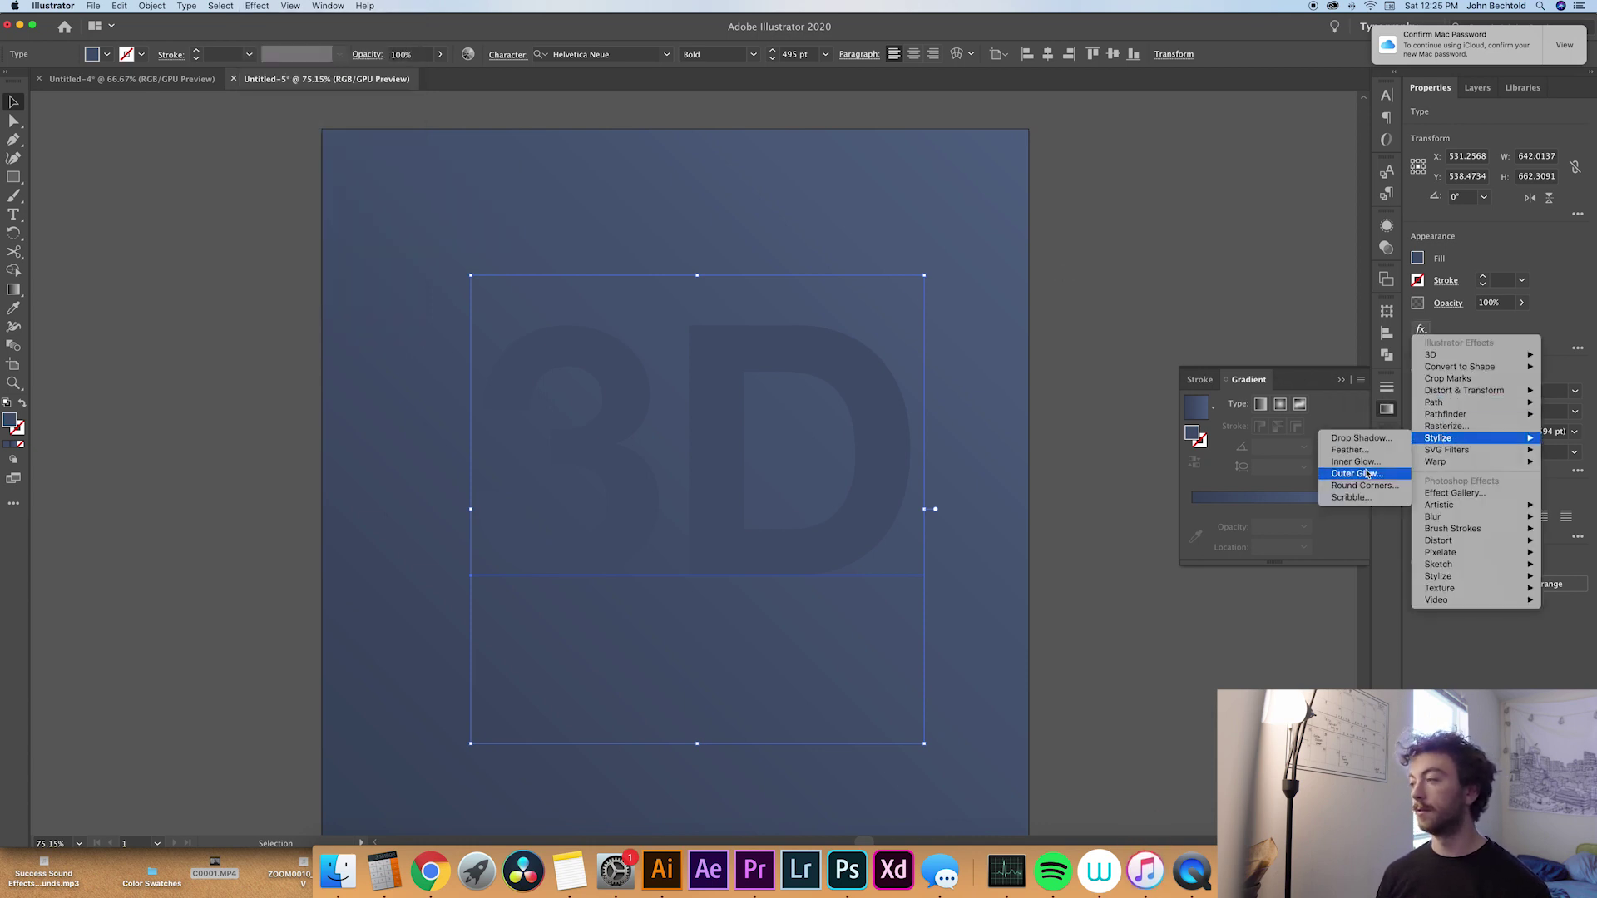
click(1356, 437)
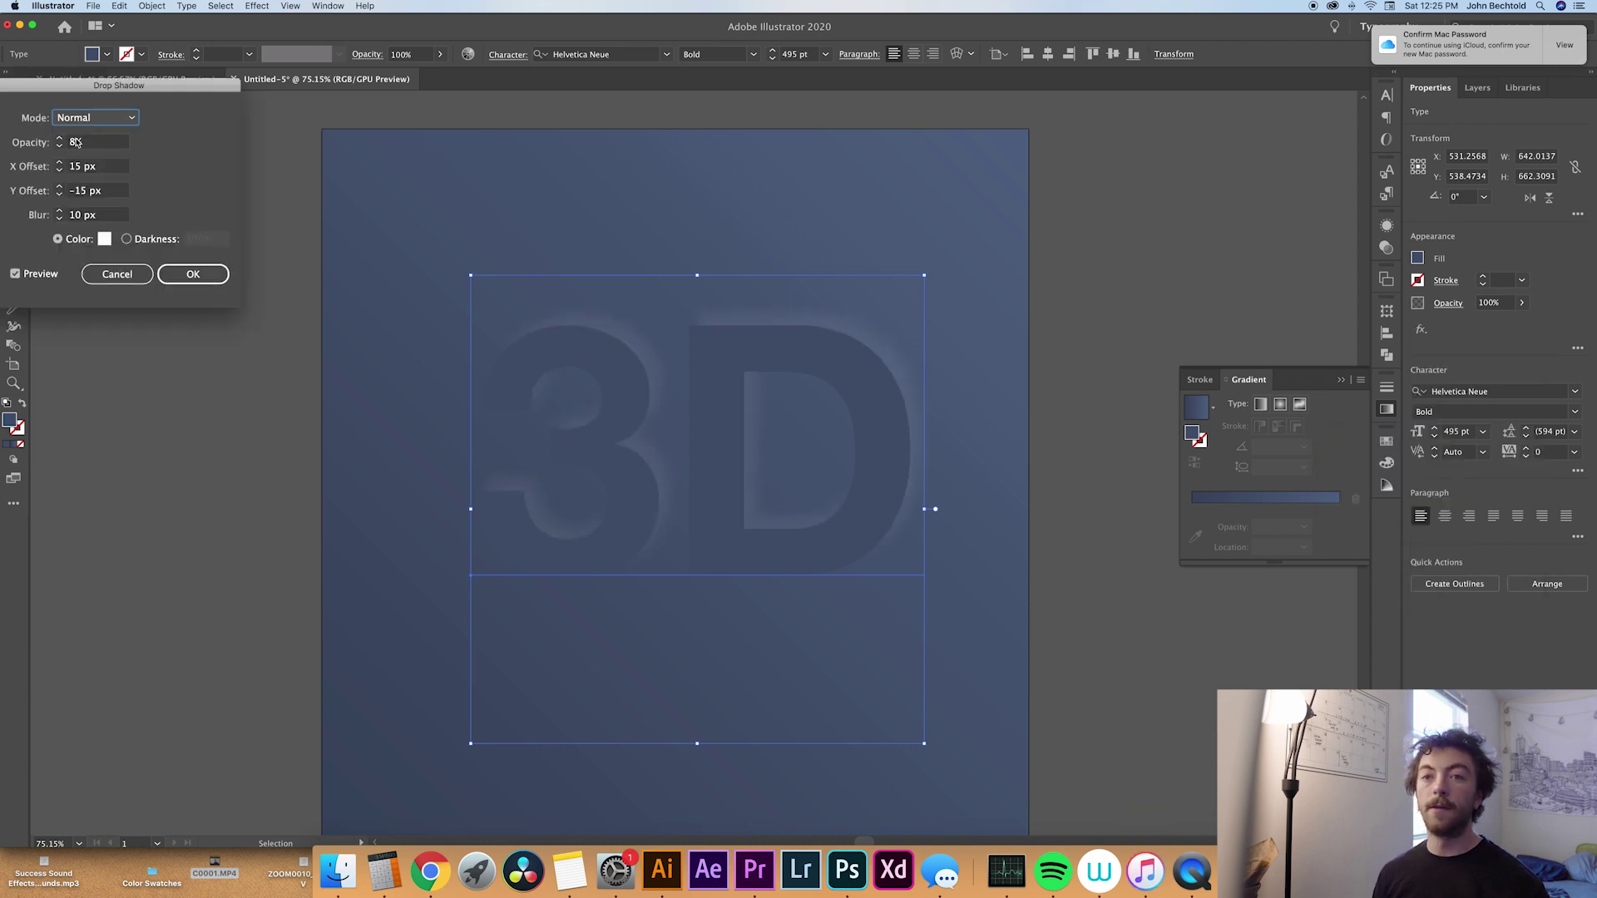
Set the shadow offsets to -10 px horizontal and 10 px vertical
click(108, 173)
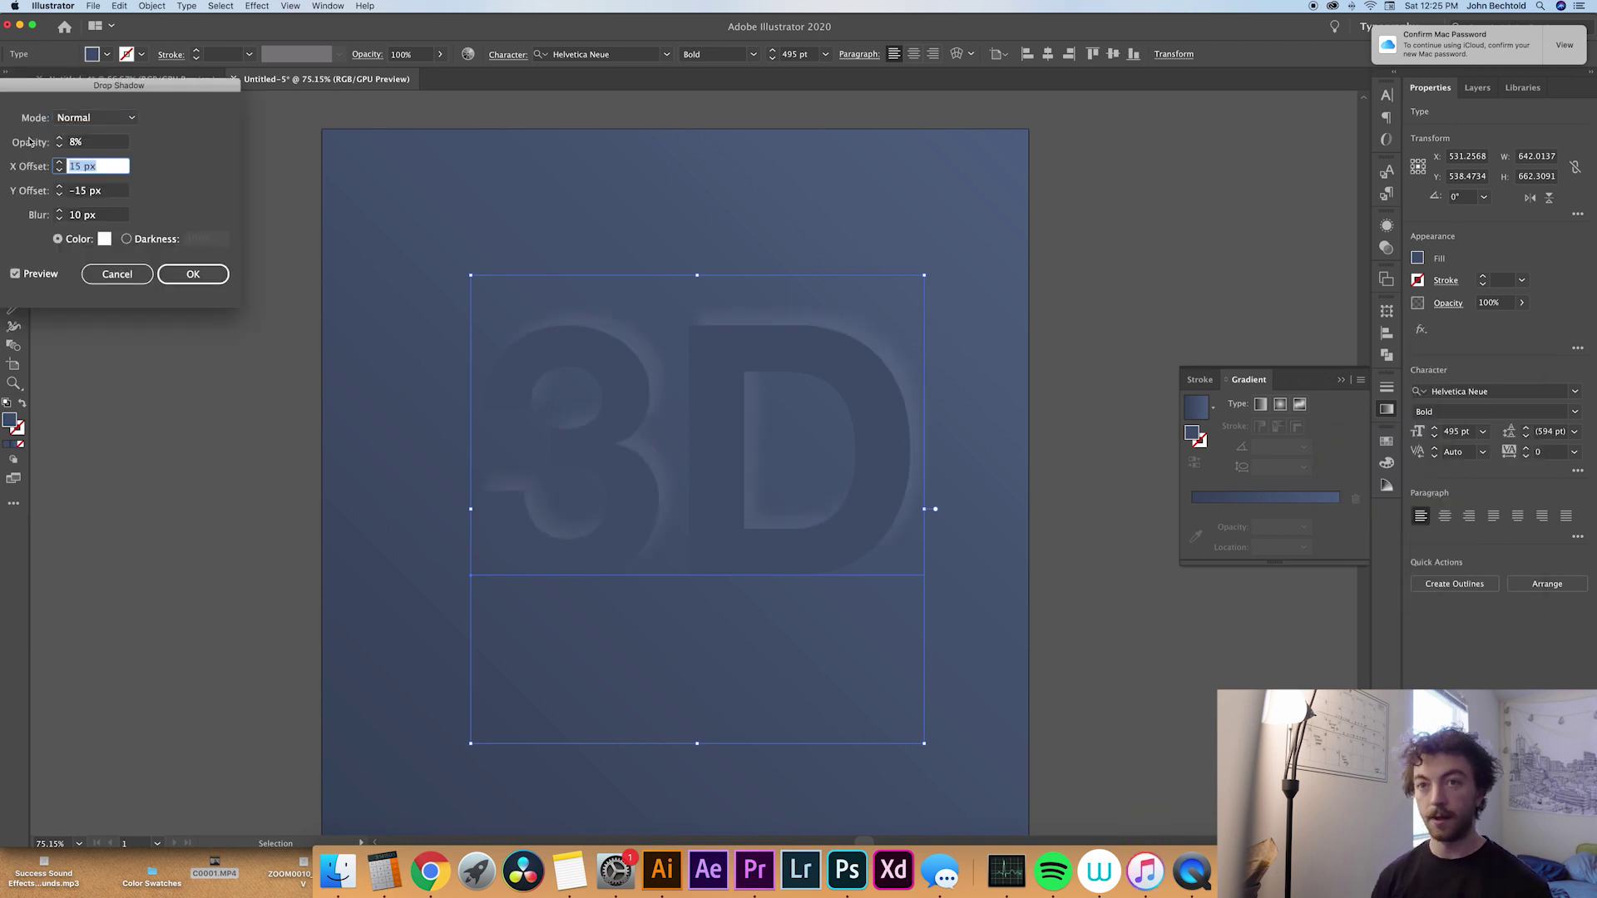
text(-10)
key(Tab)
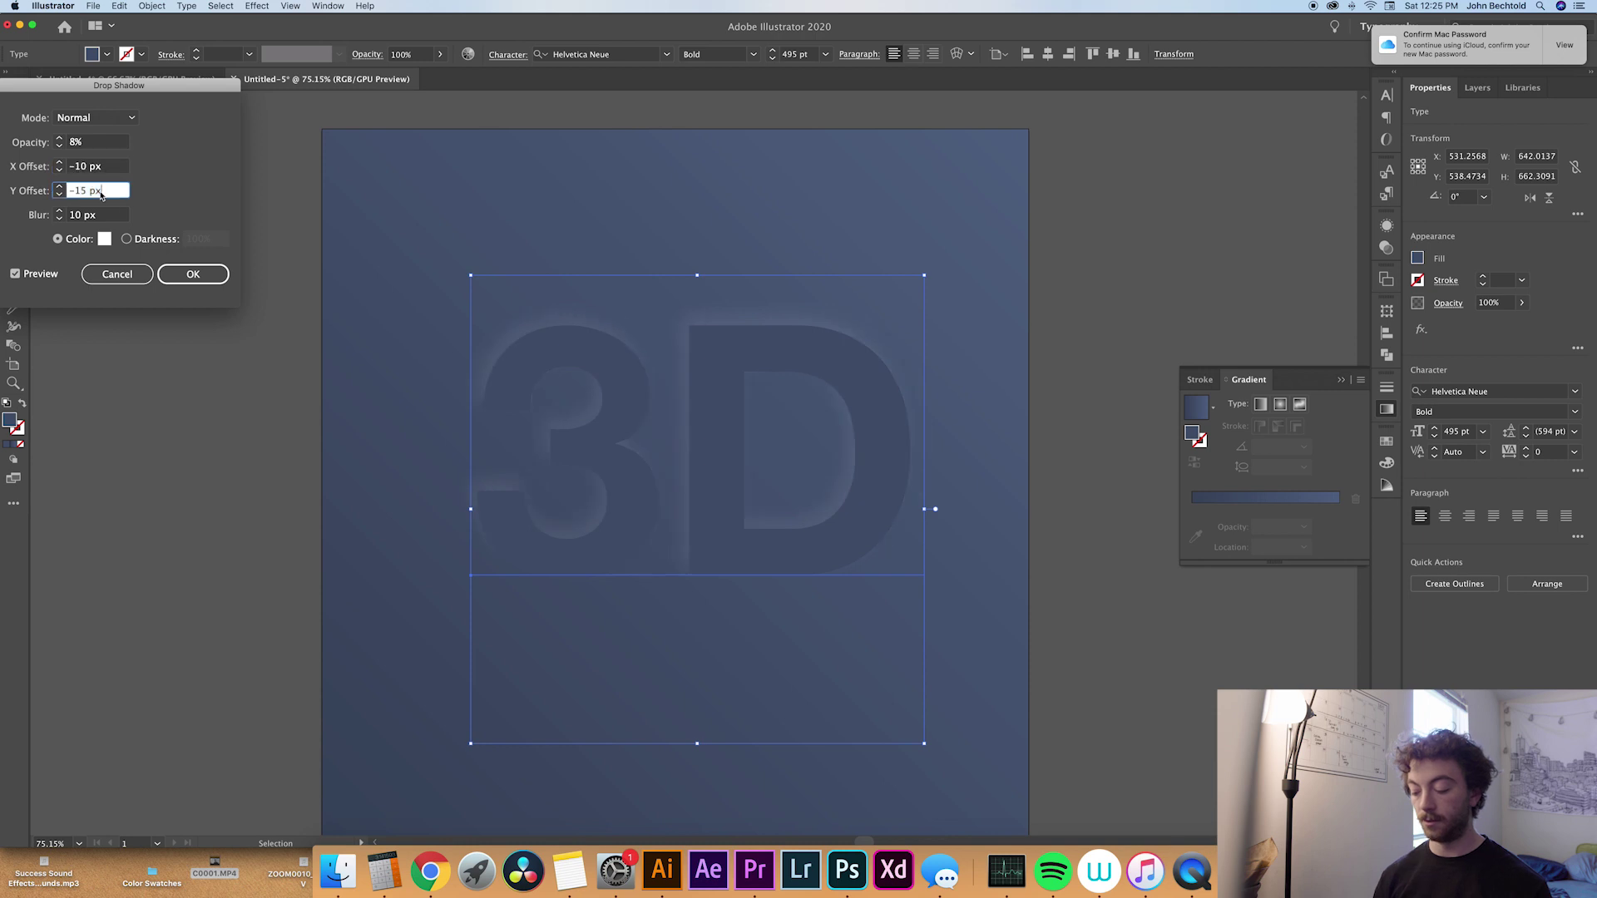
text(10)
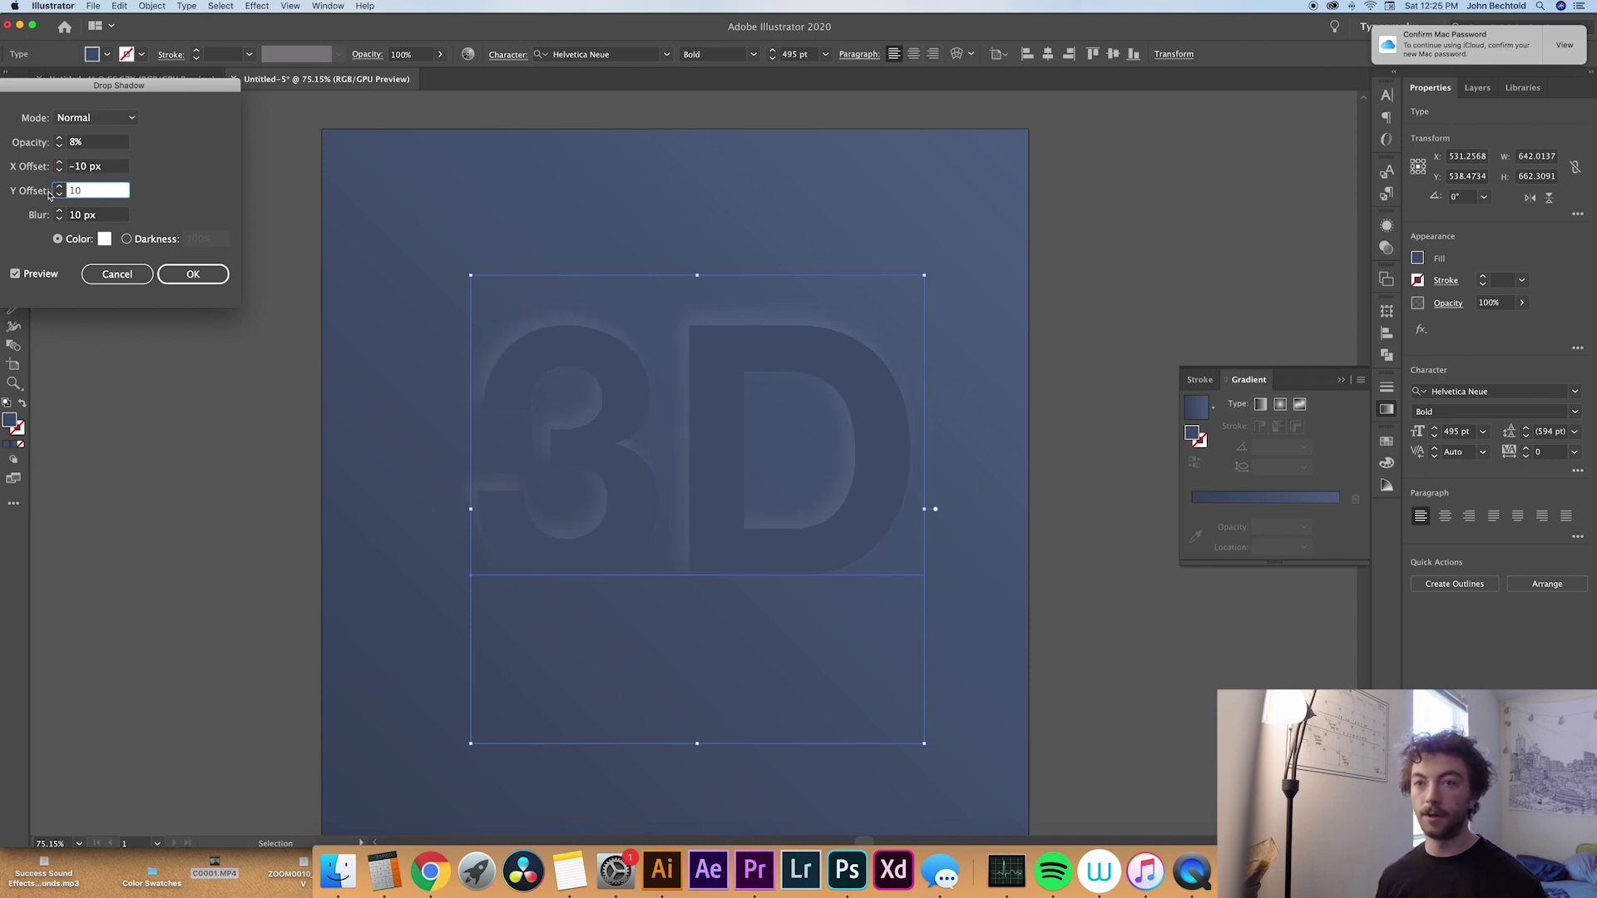
click(98, 217)
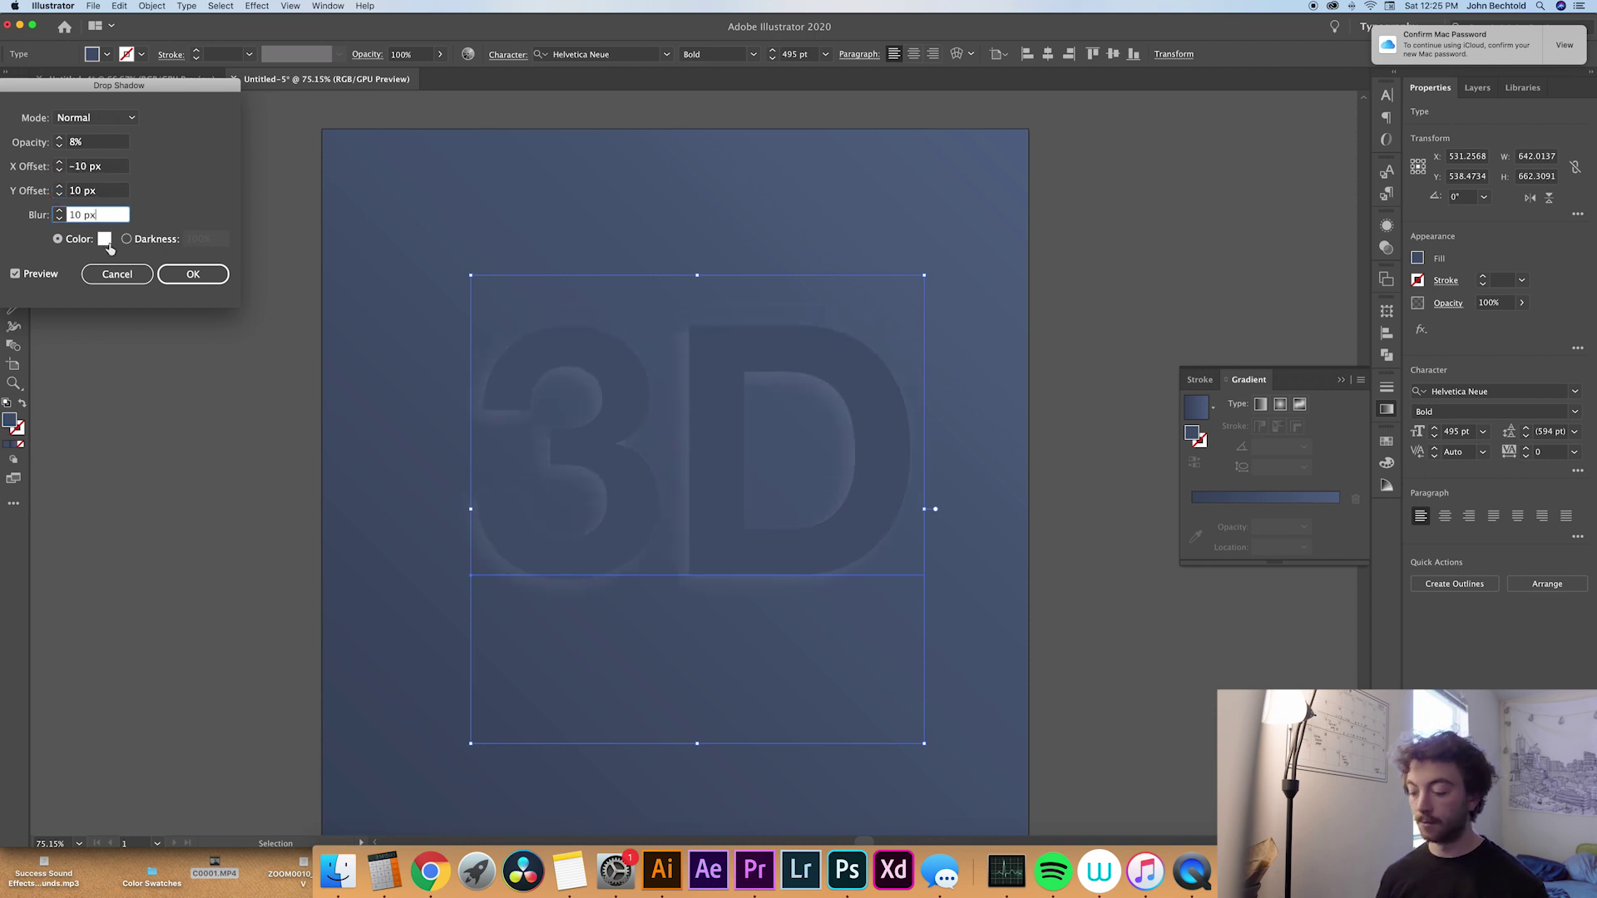
Make the shadow pure black at 14% opacity and apply it
click(104, 240)
drag(110, 242, 20, 327)
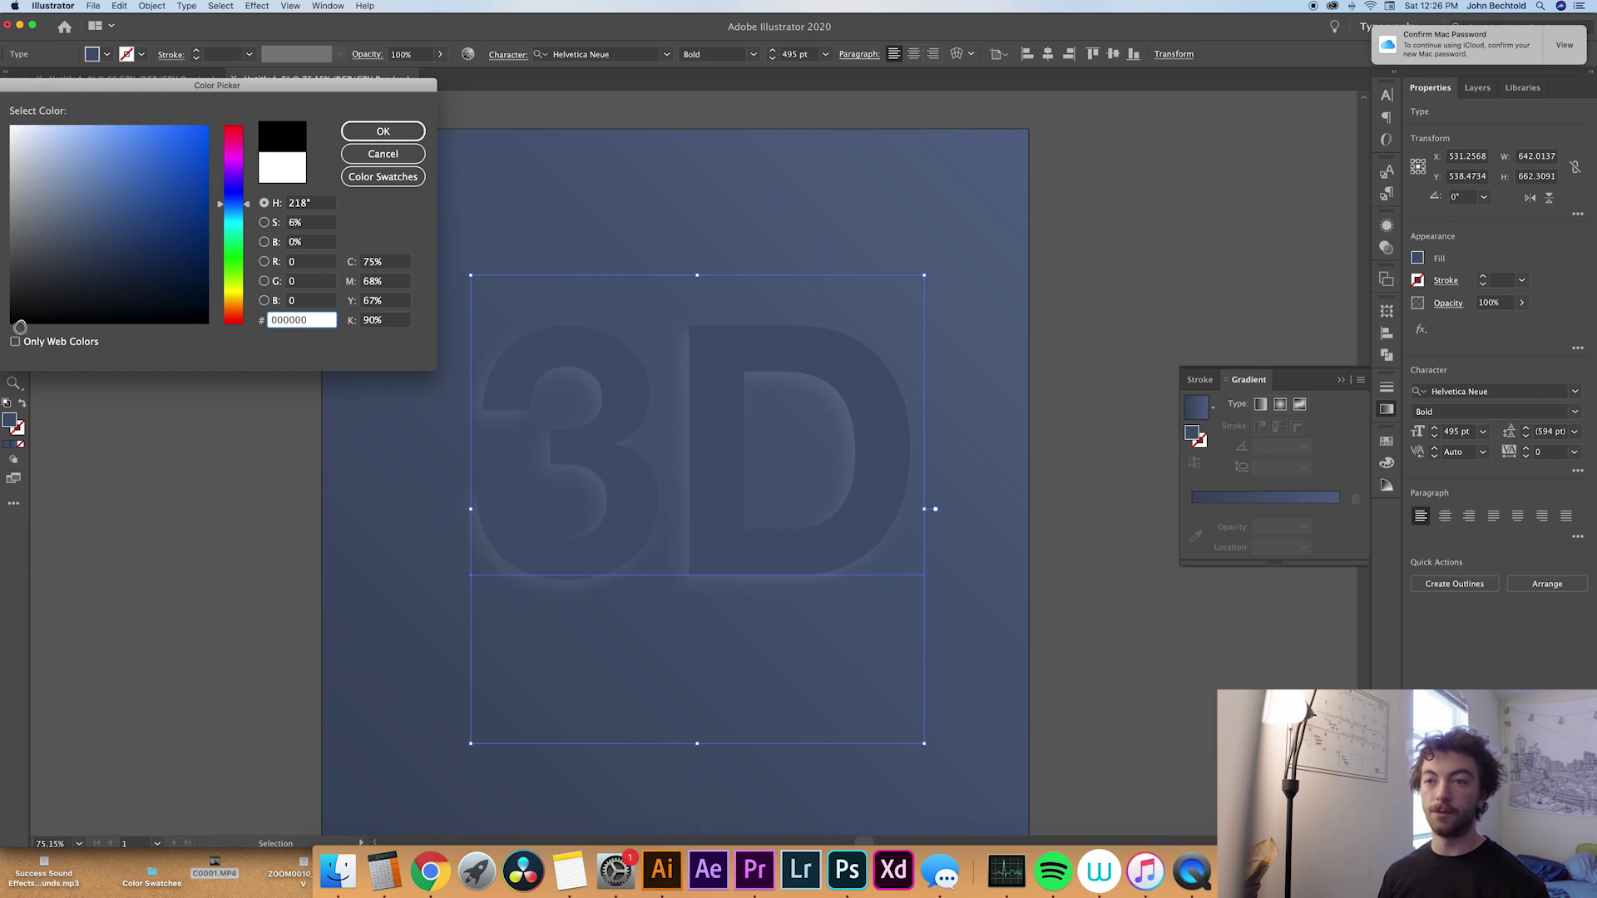
click(367, 136)
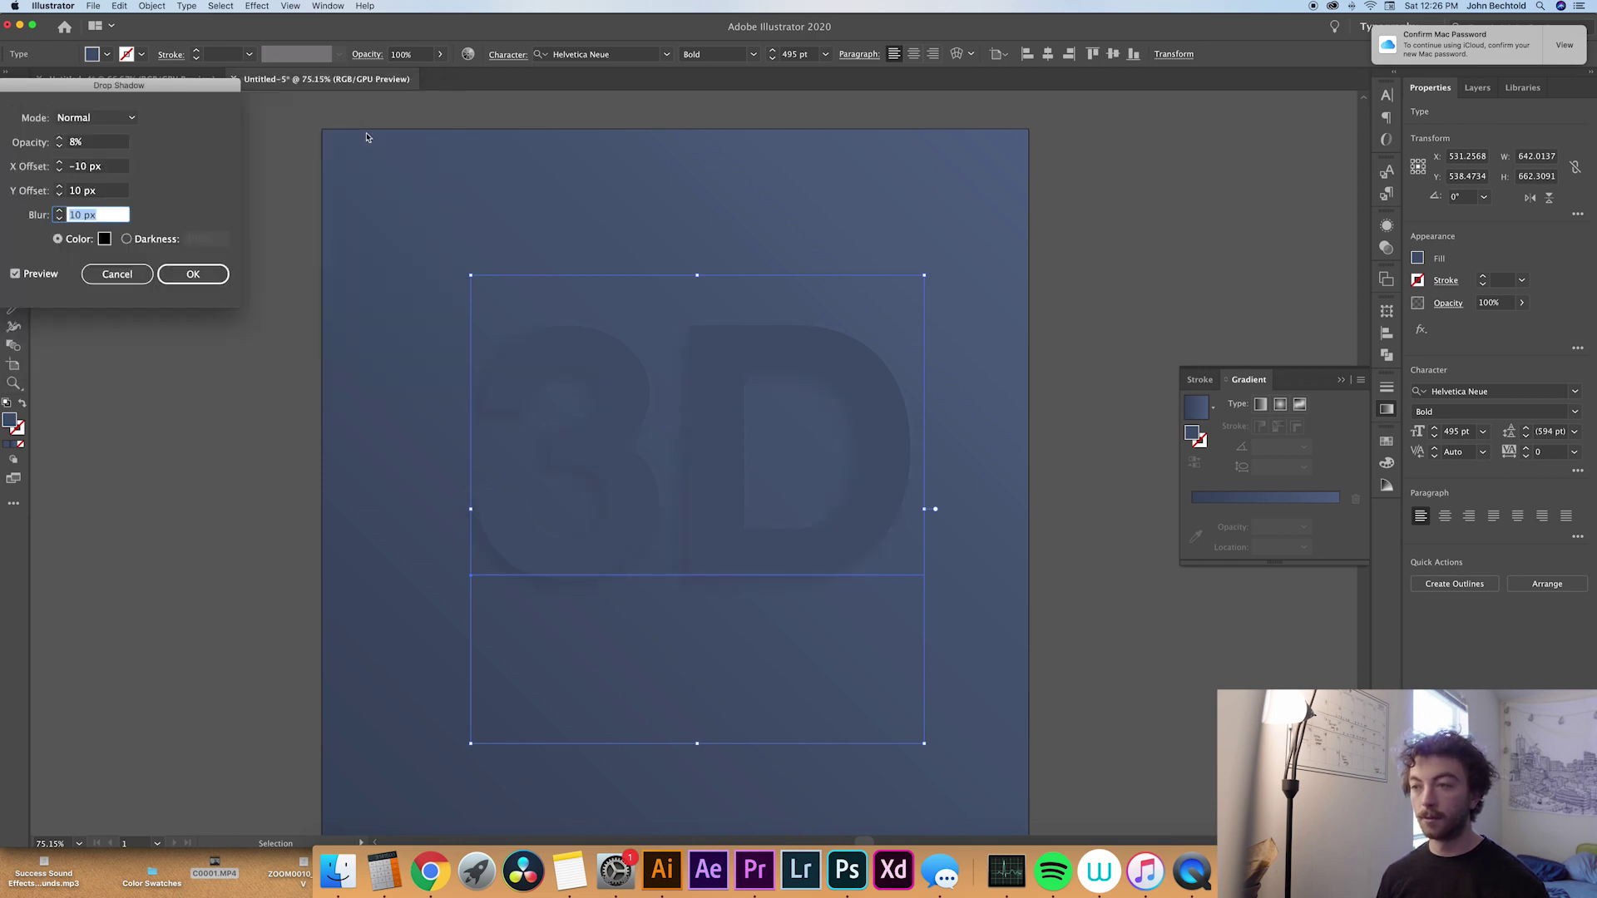
click(62, 142)
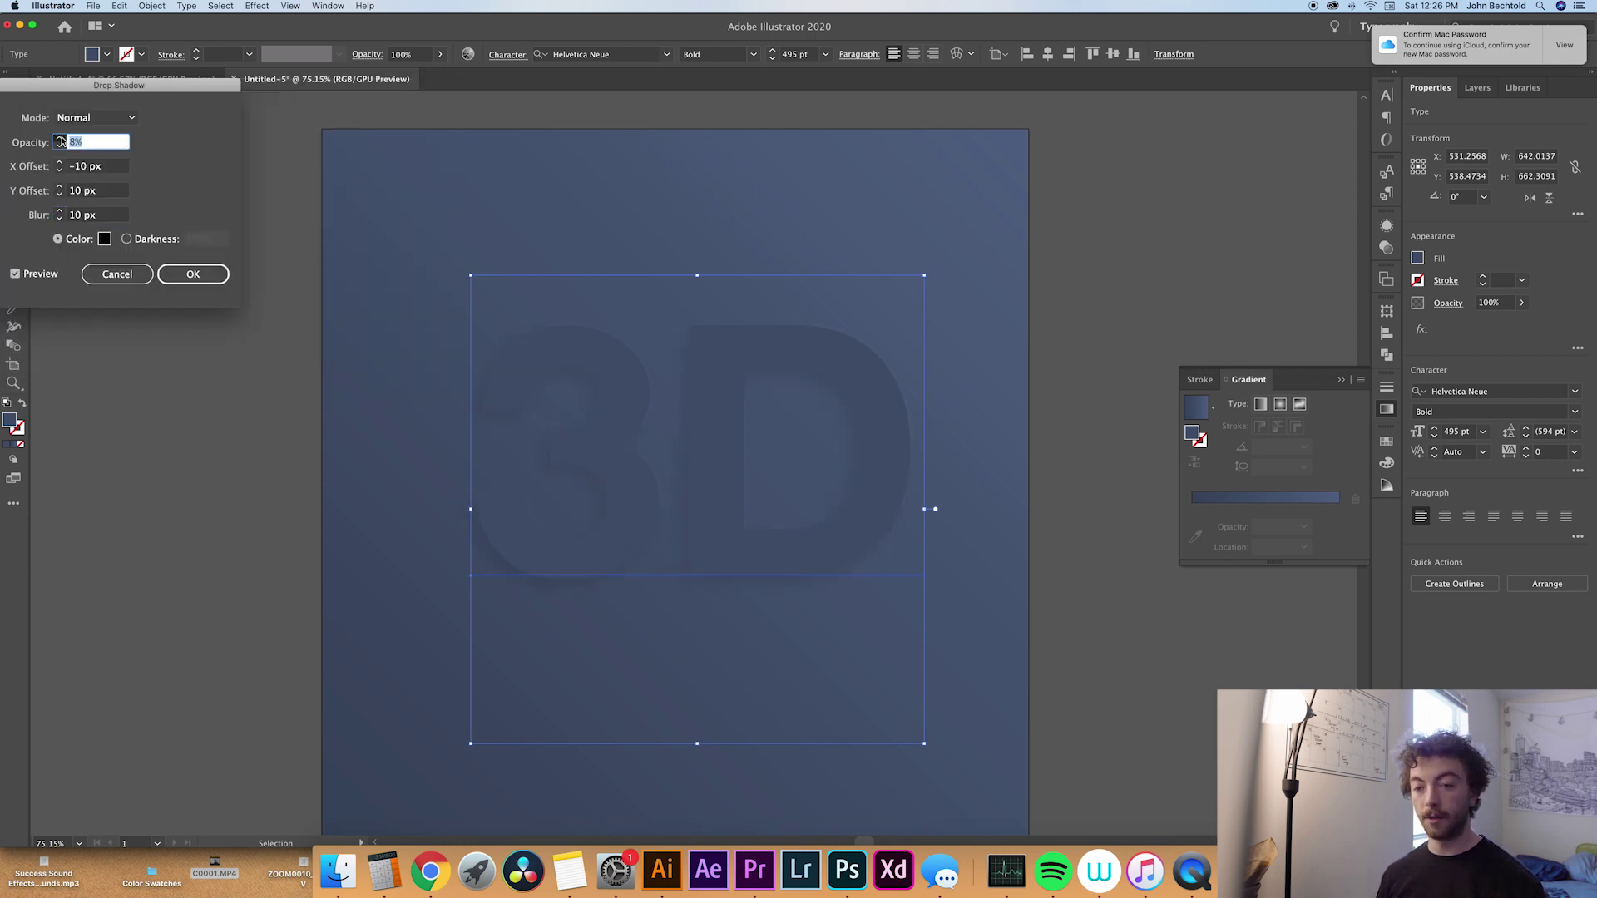
key(Up)
key(Up)
key(Up)
key(Up)
key(Up)
key(Up)
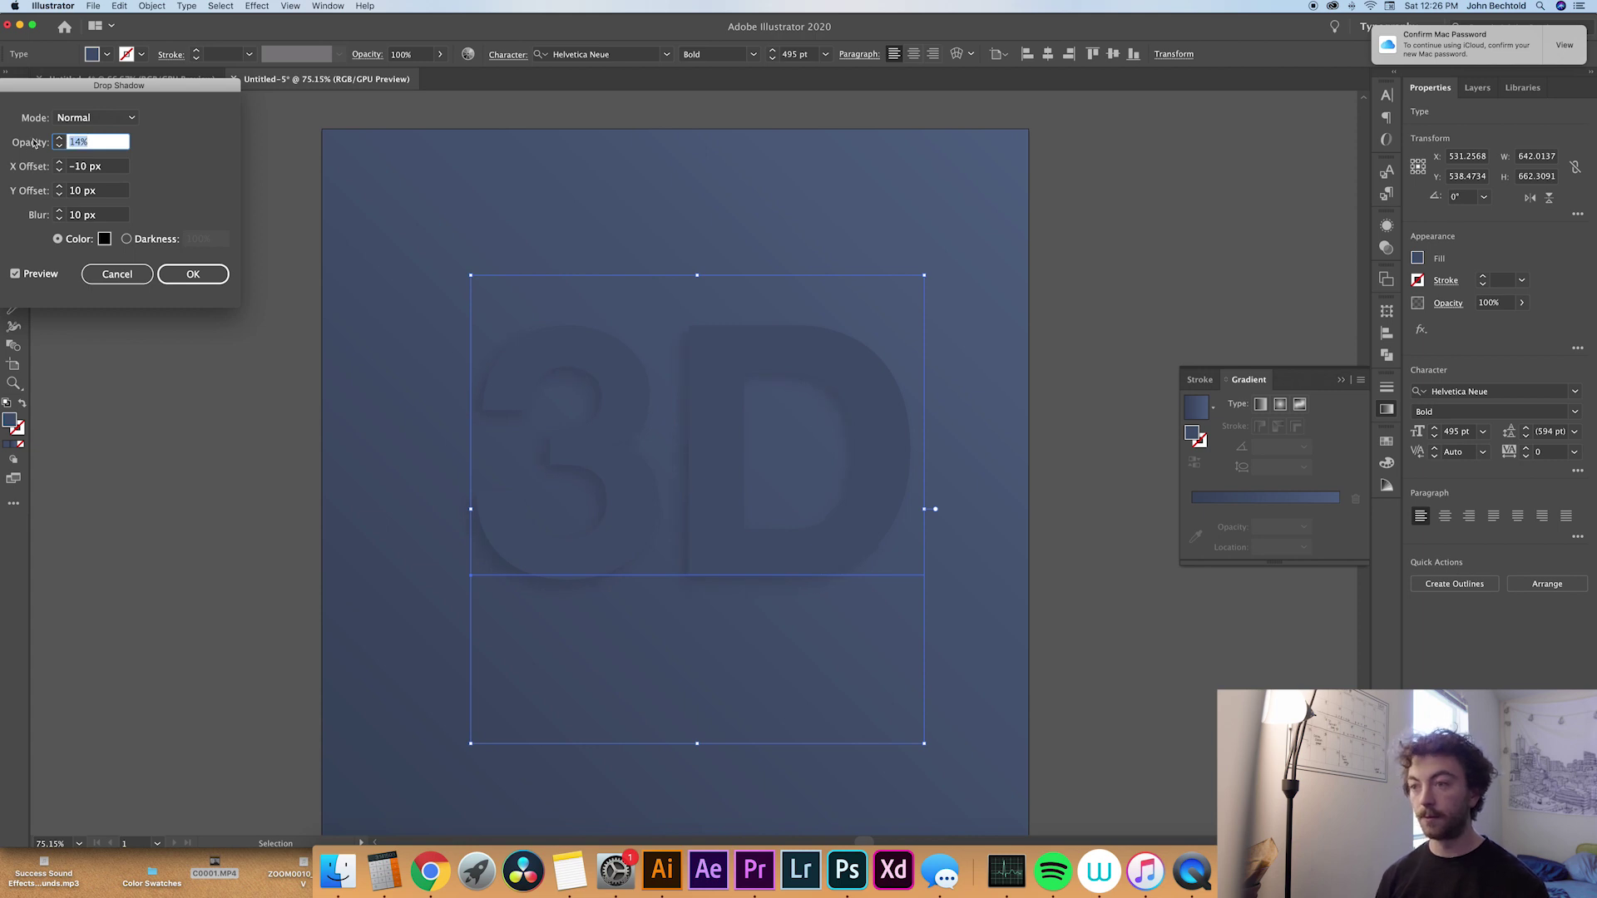
key(Return)
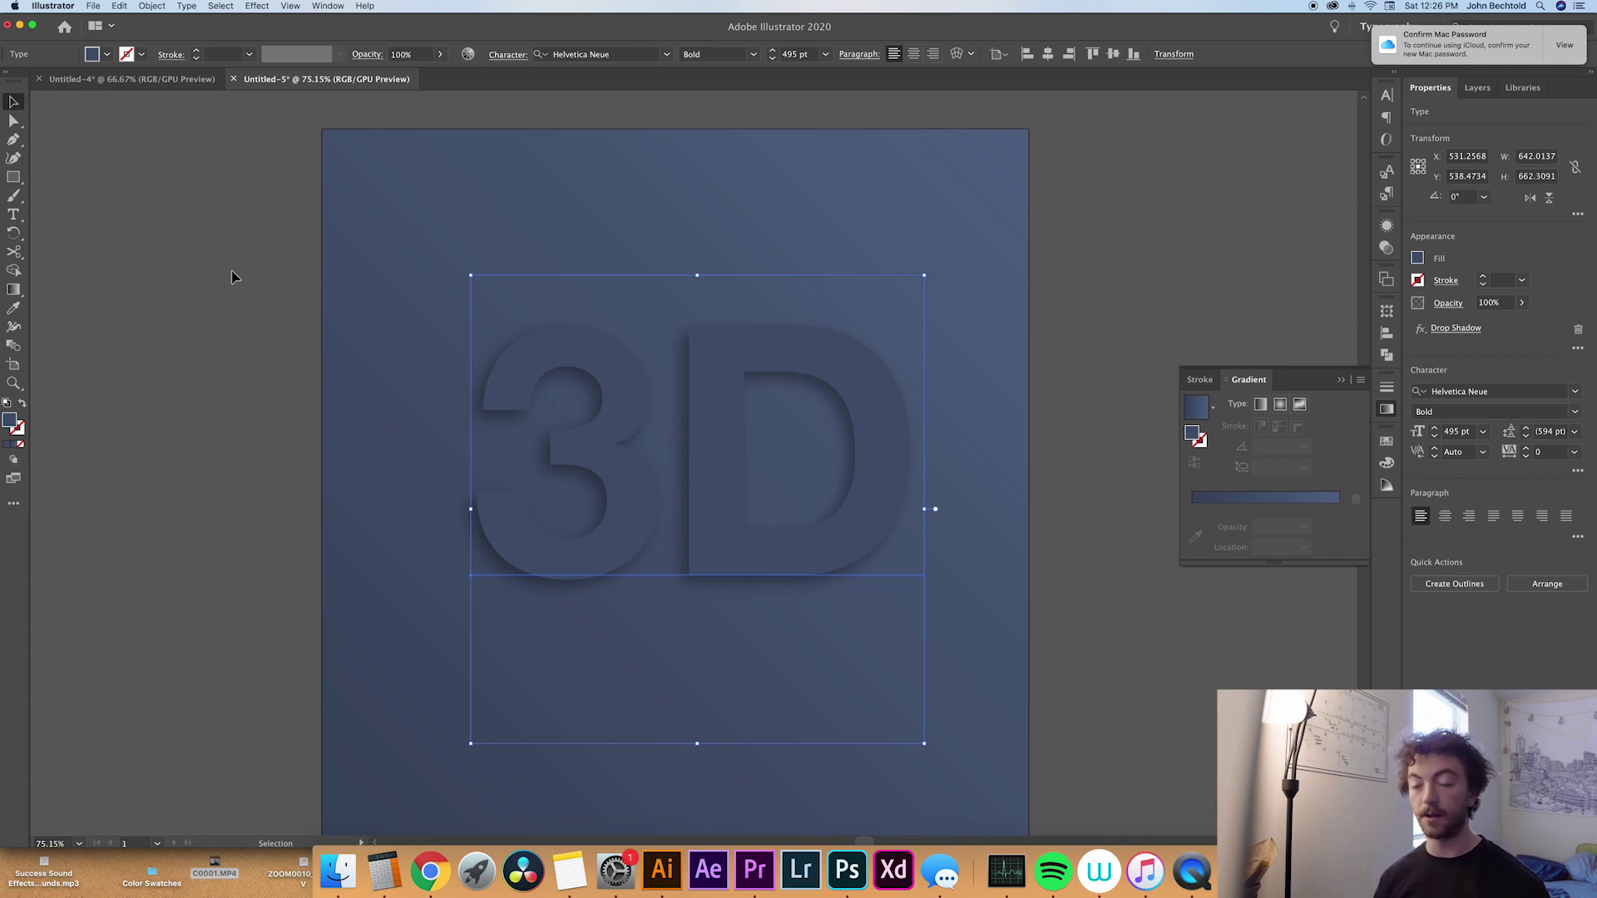
key(a)
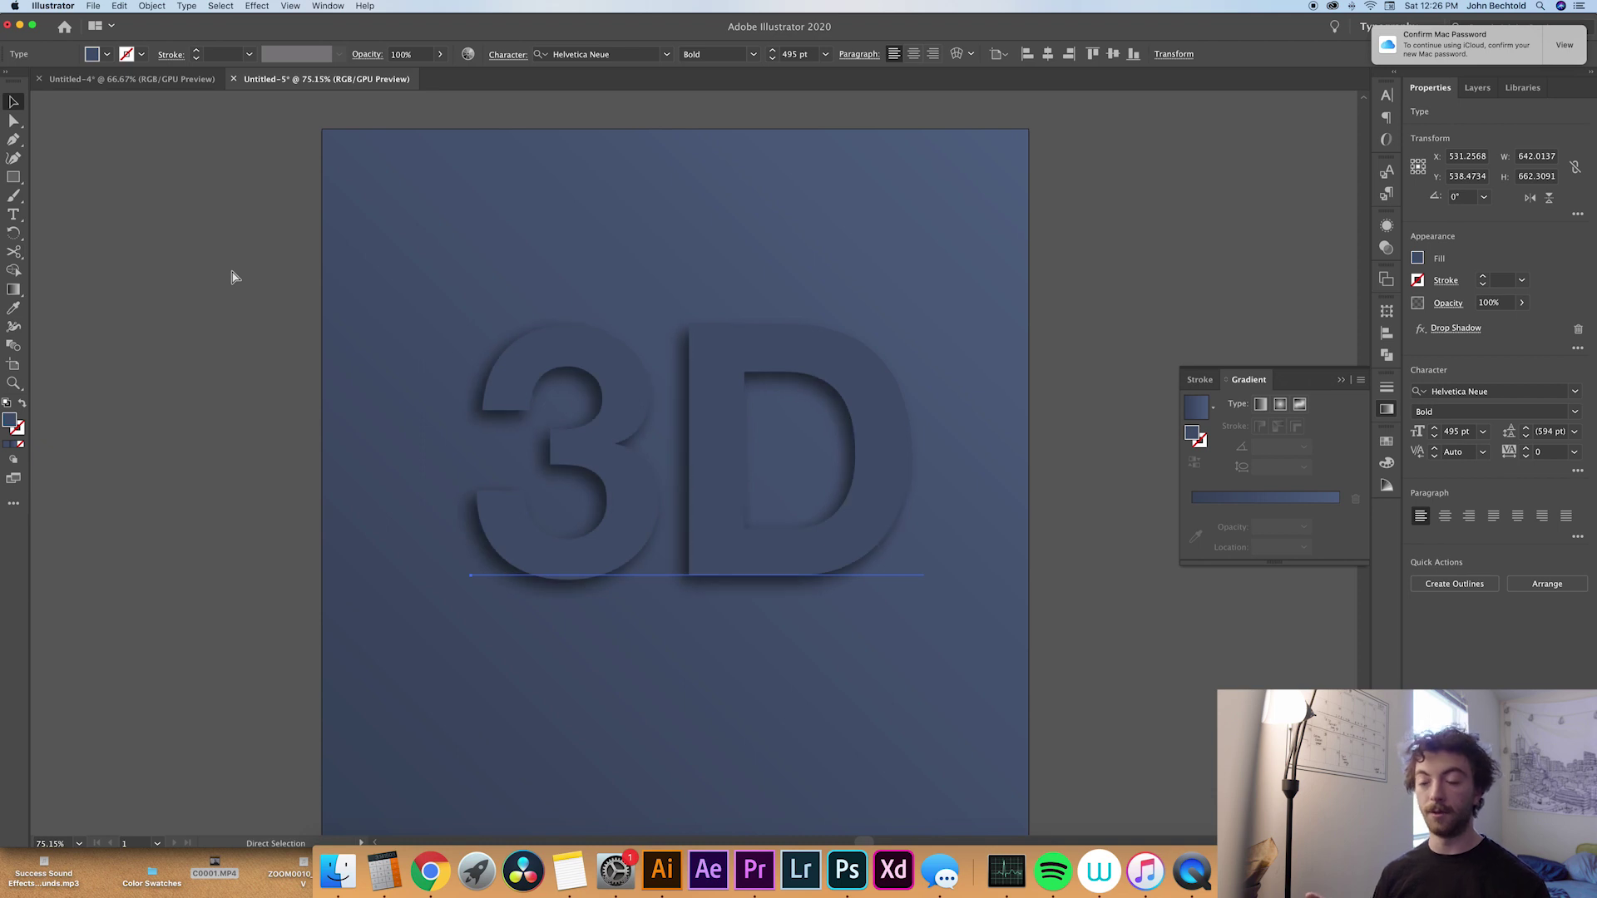
Edit the drop shadow to 35% opacity, -30 px / 30 px offsets and 30 px blur
key(v)
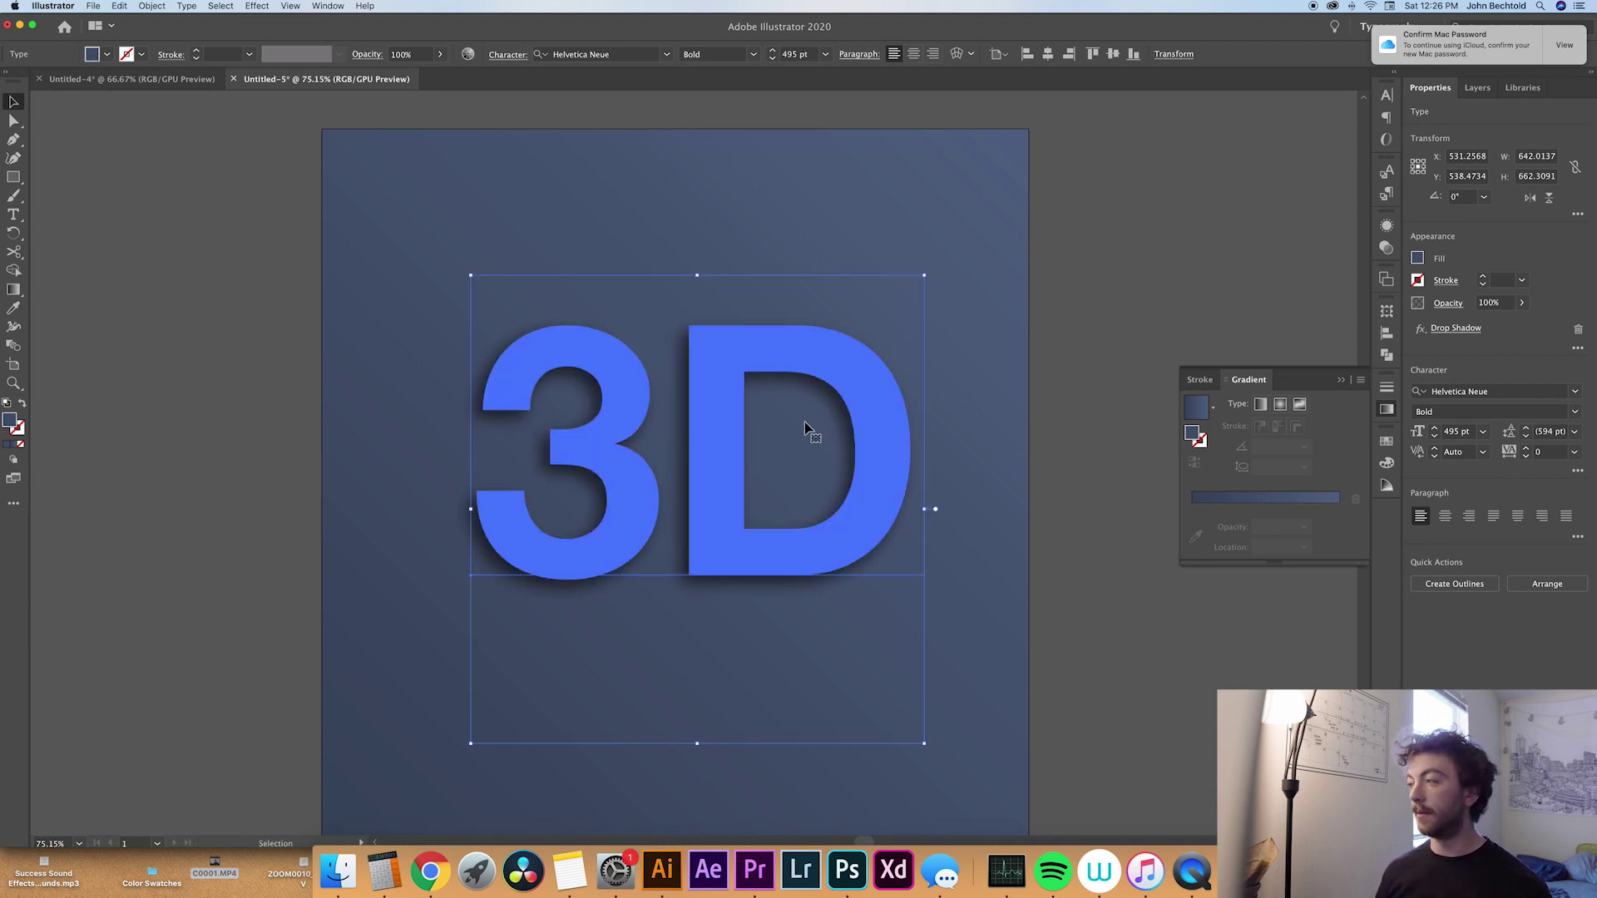
click(1459, 331)
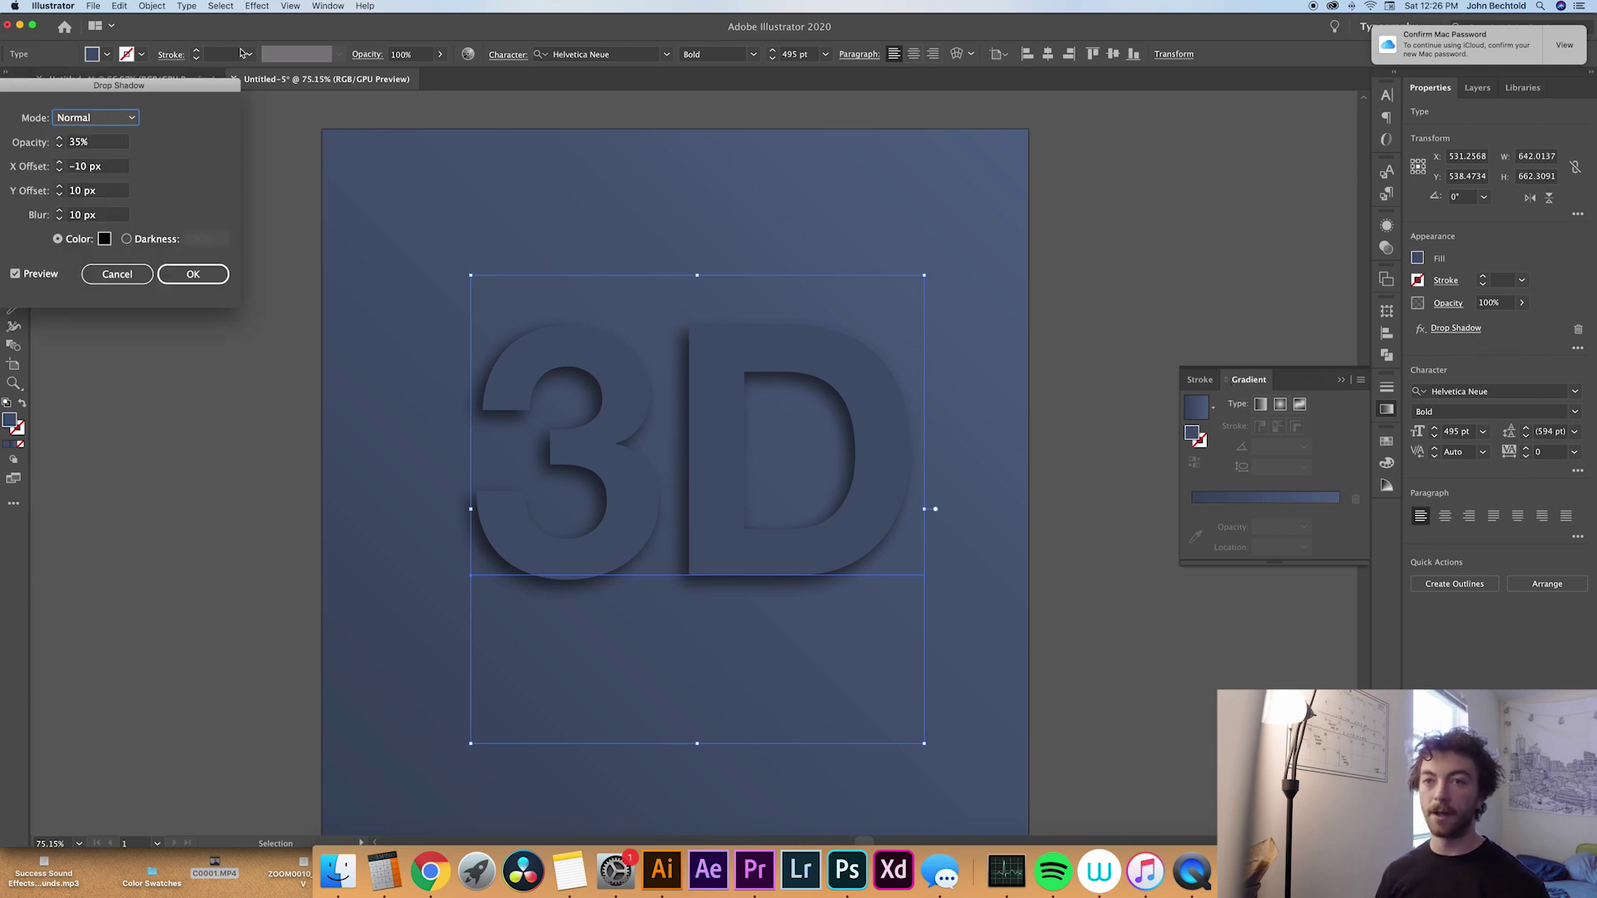
double_click(80, 168)
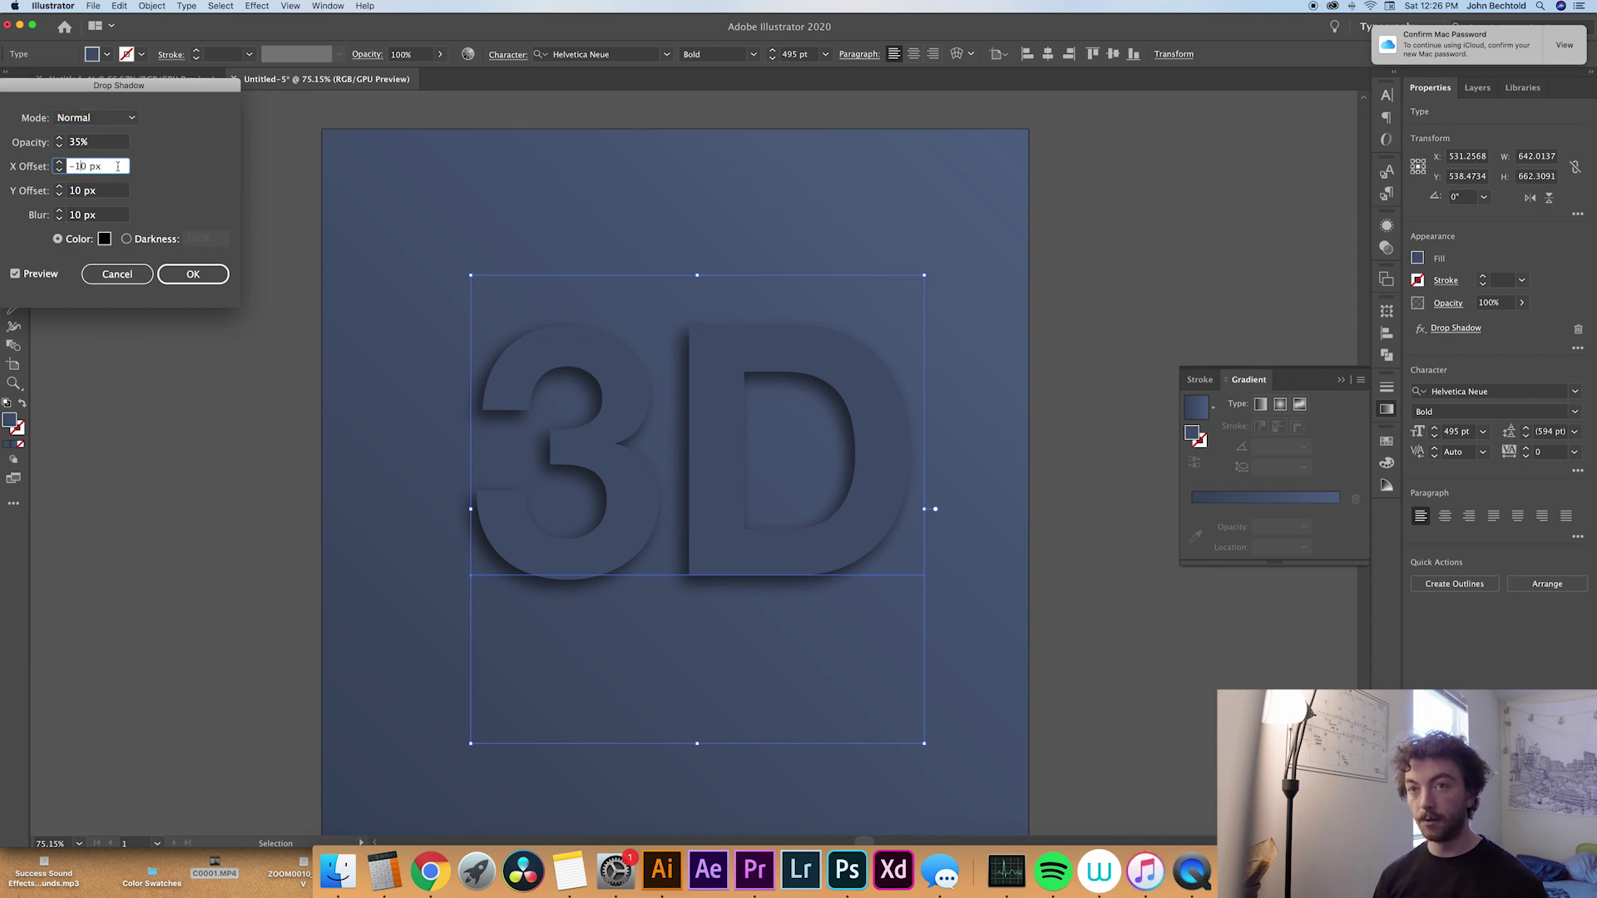
text(3)
drag(79, 194, 65, 191)
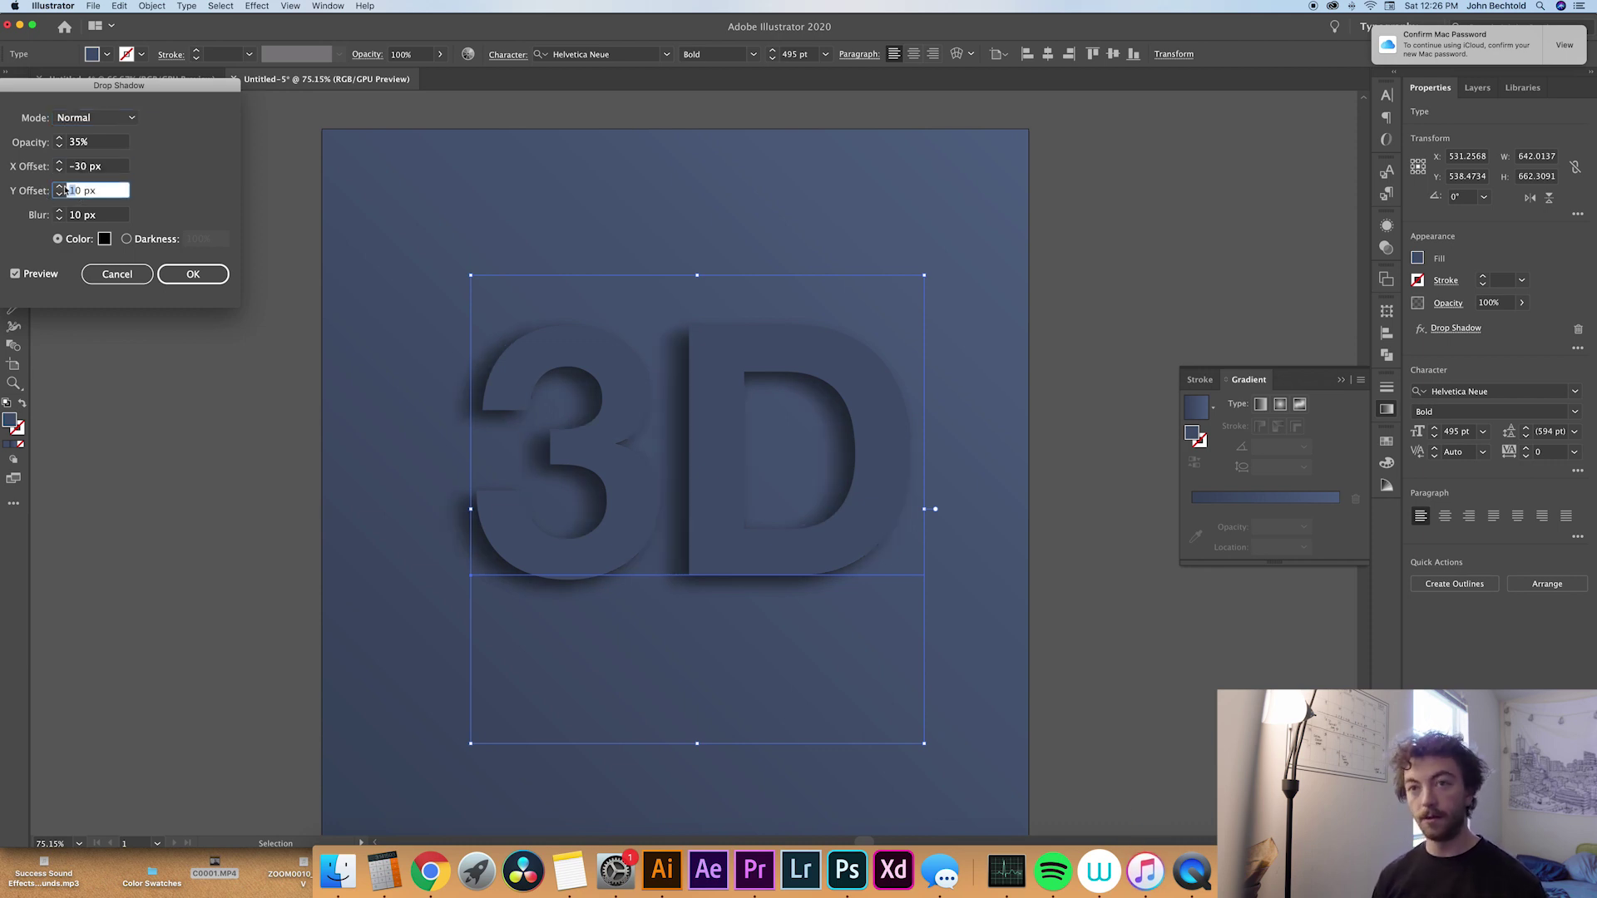
text(3)
key(Tab)
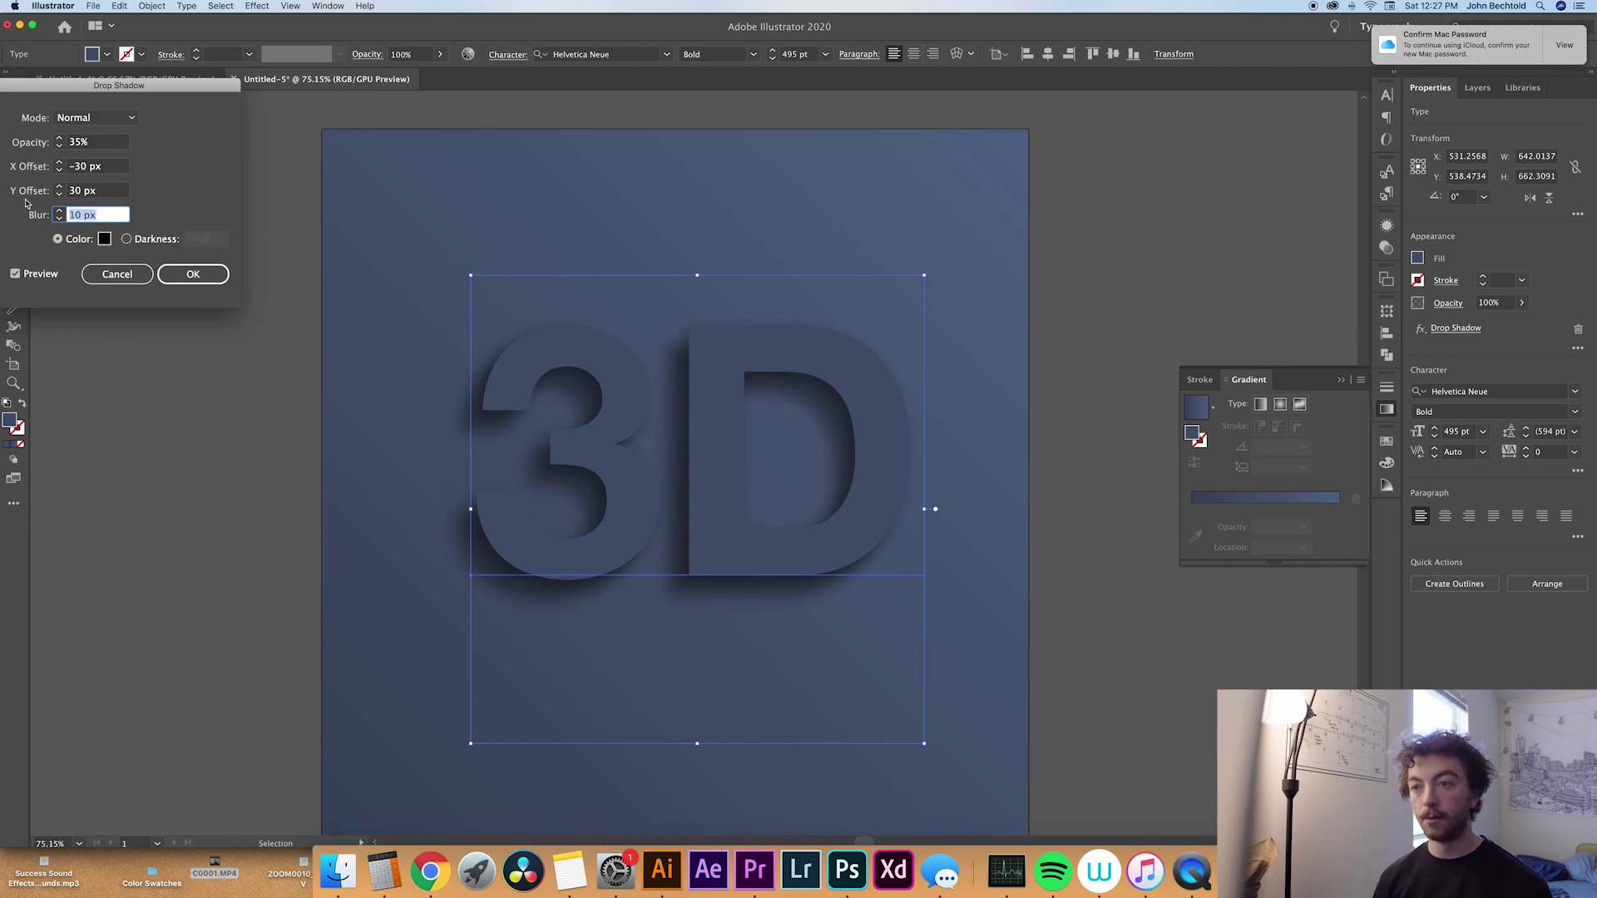
text(30)
key(Return)
scroll(132, 239, down, 1)
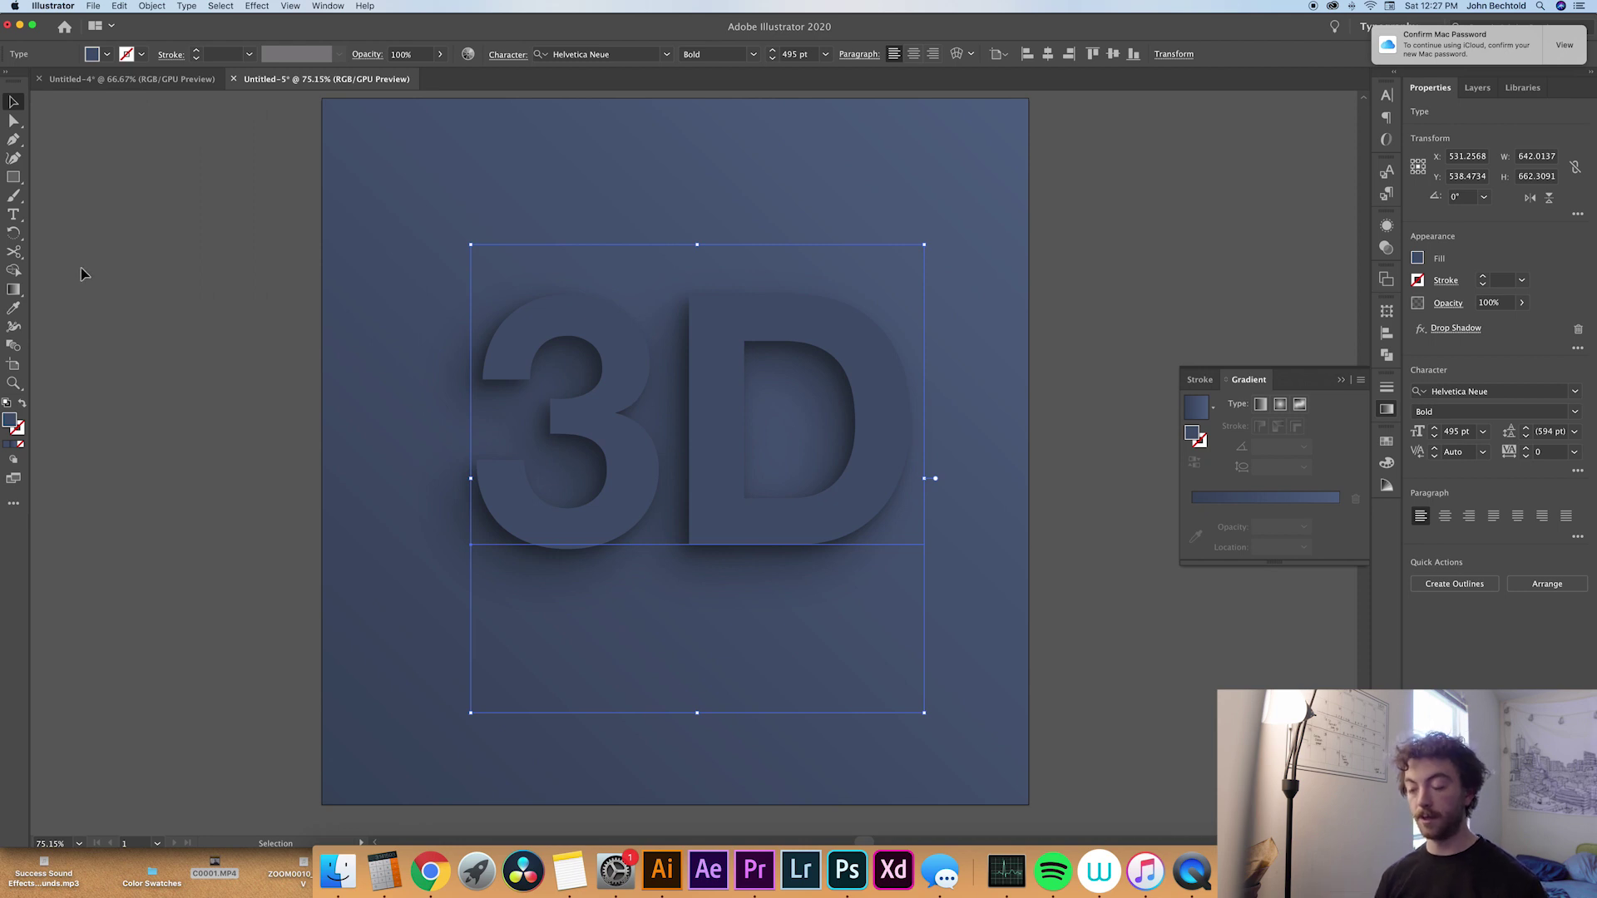
Change the drop shadow's X offset from -30 px to -45 px, keeping Y at 30 px
key(a)
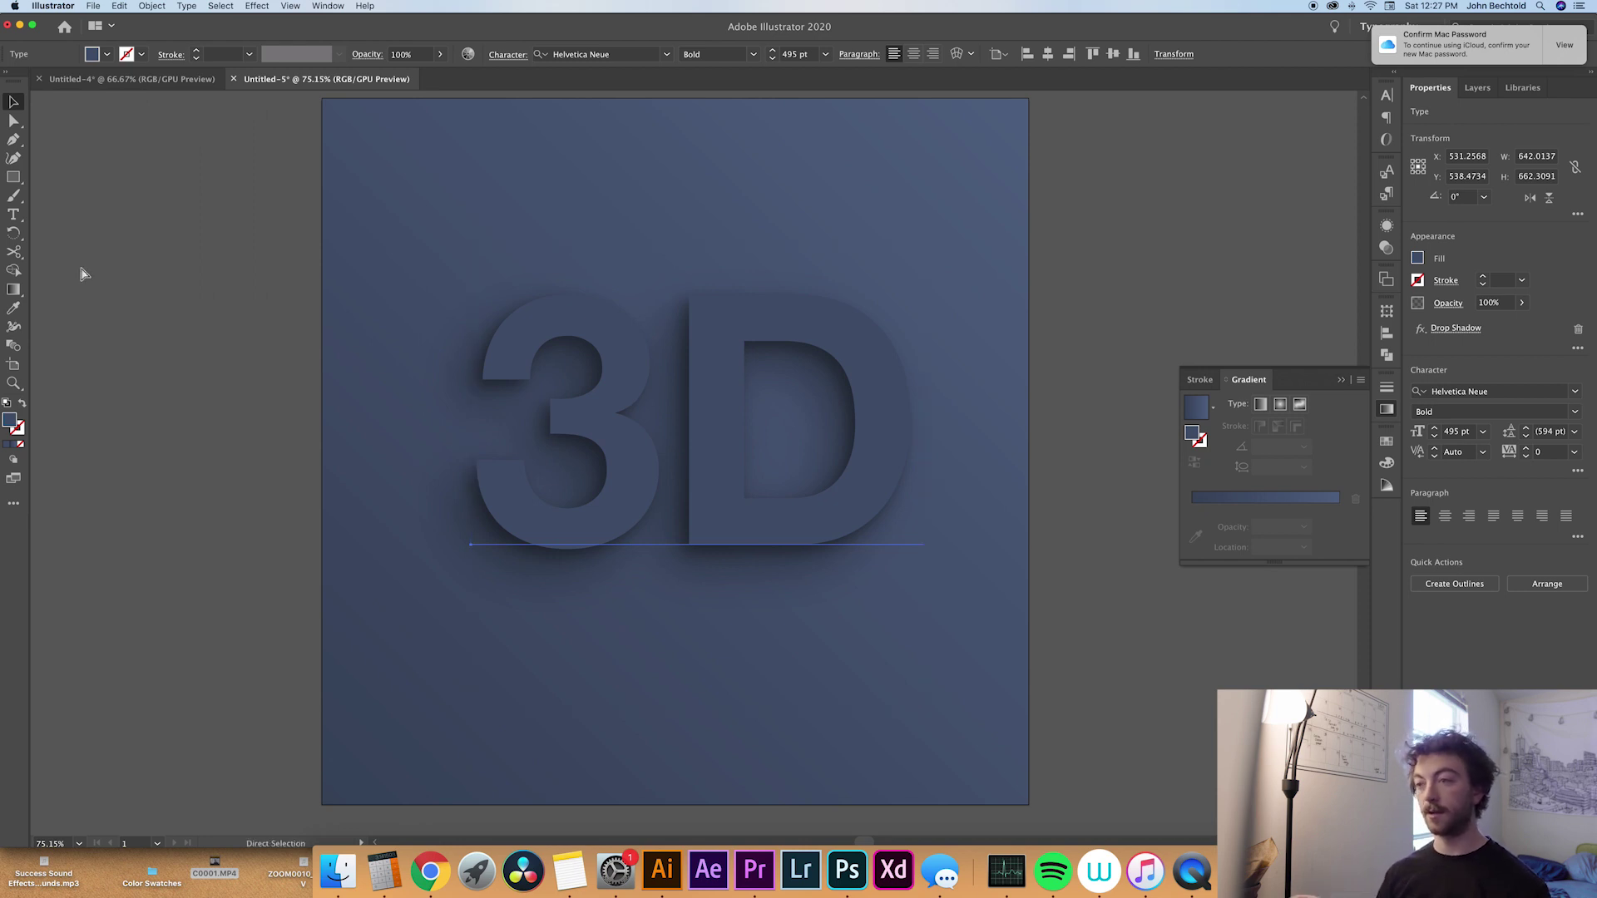
key(v)
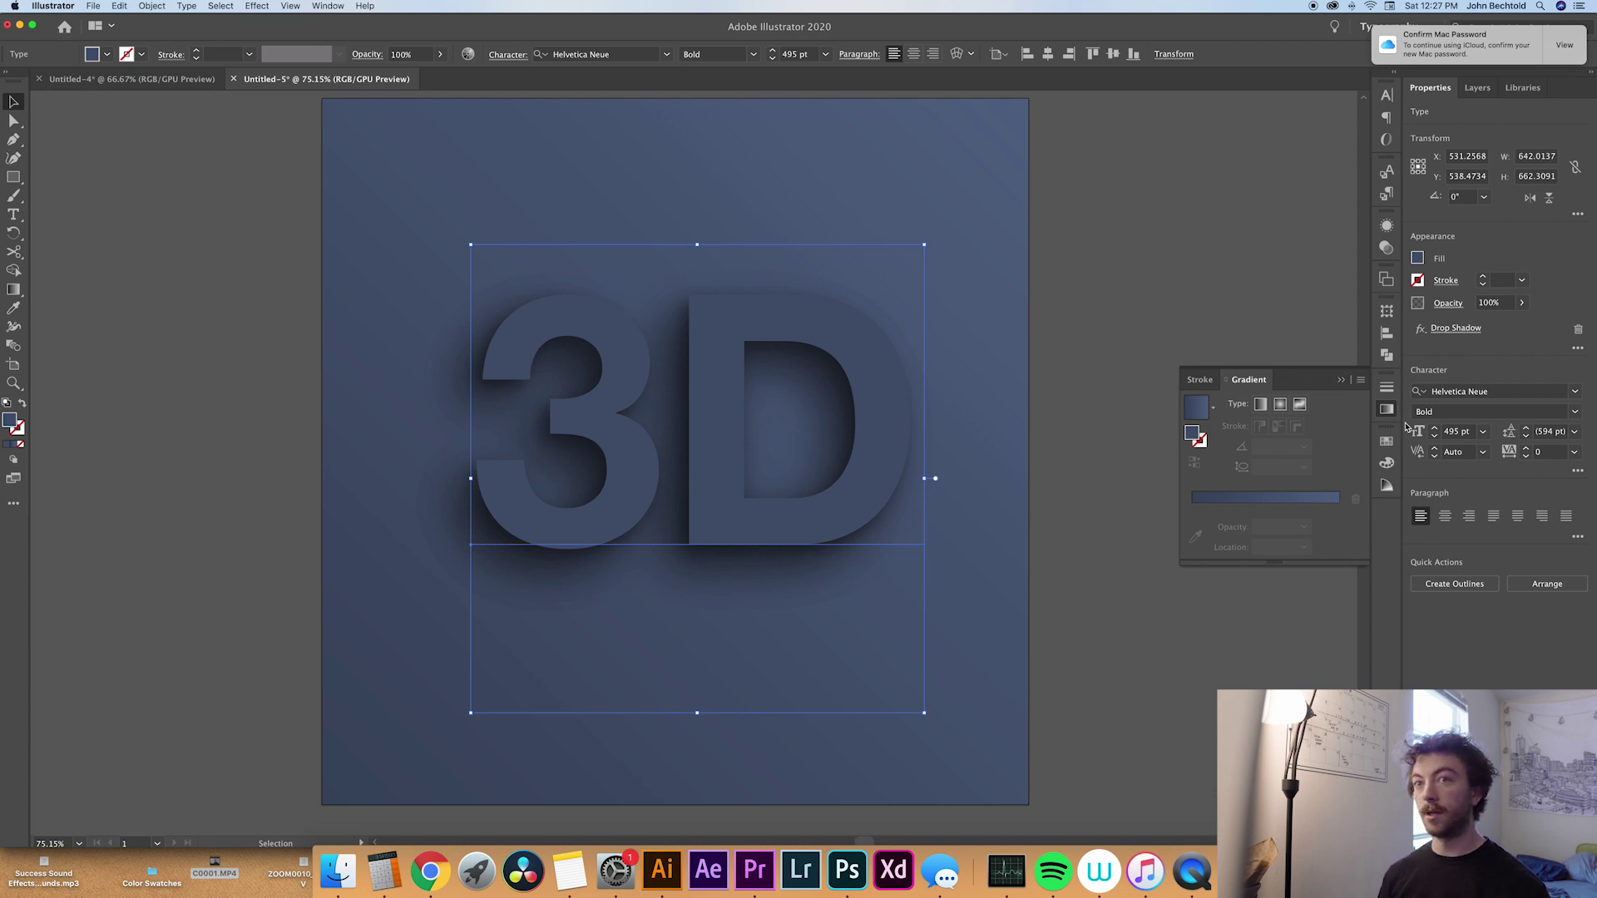
click(1455, 329)
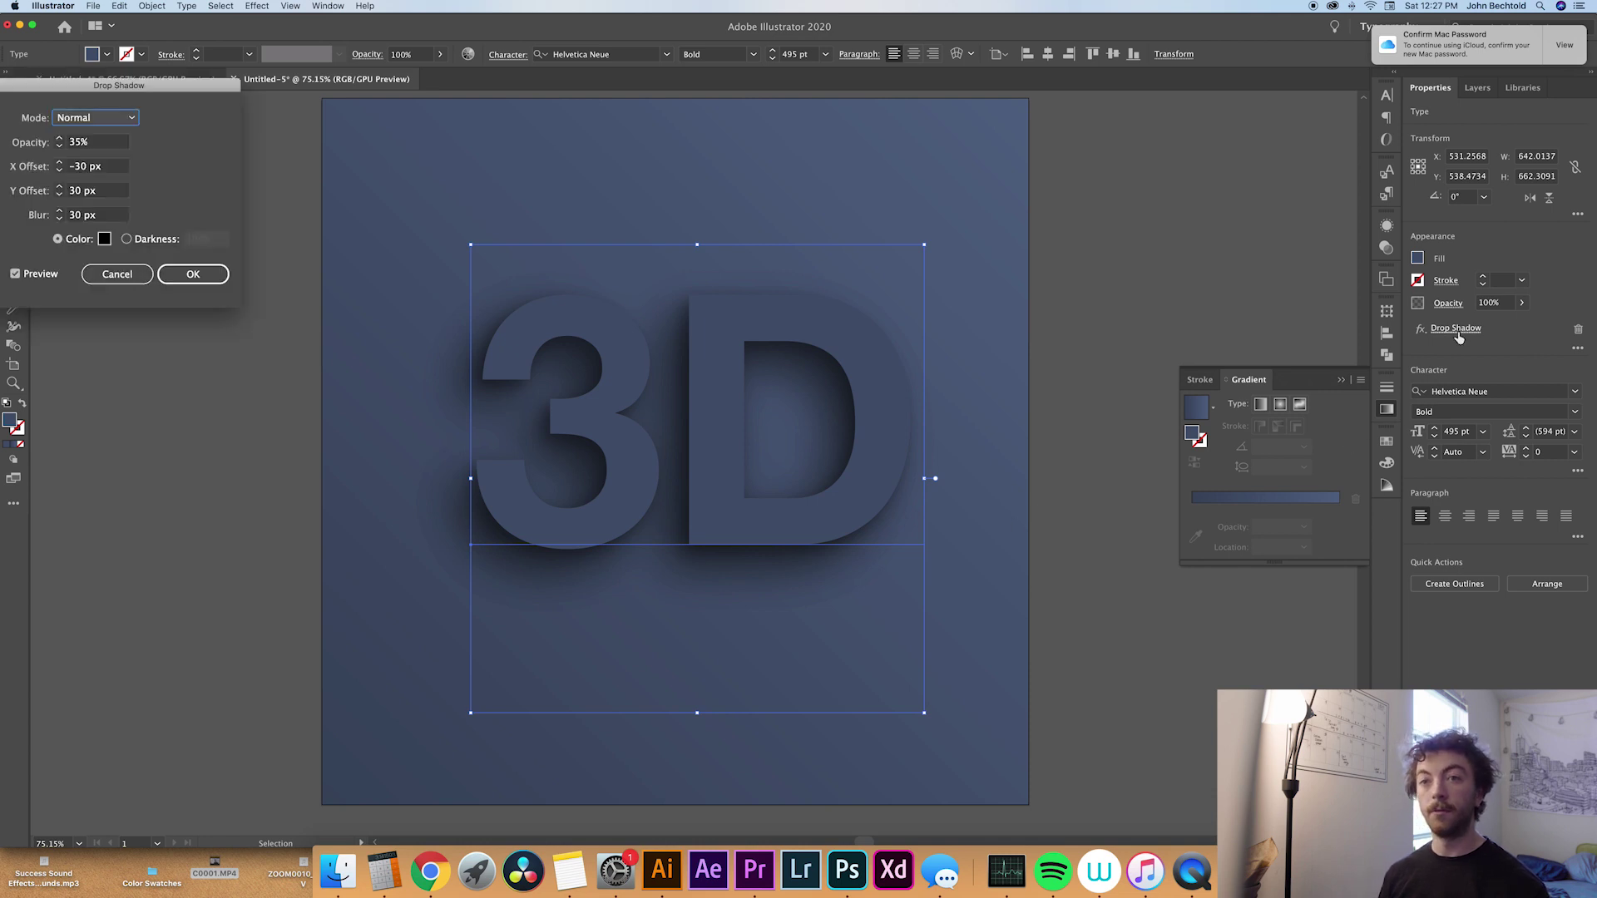
double_click(83, 167)
key(BackSpace)
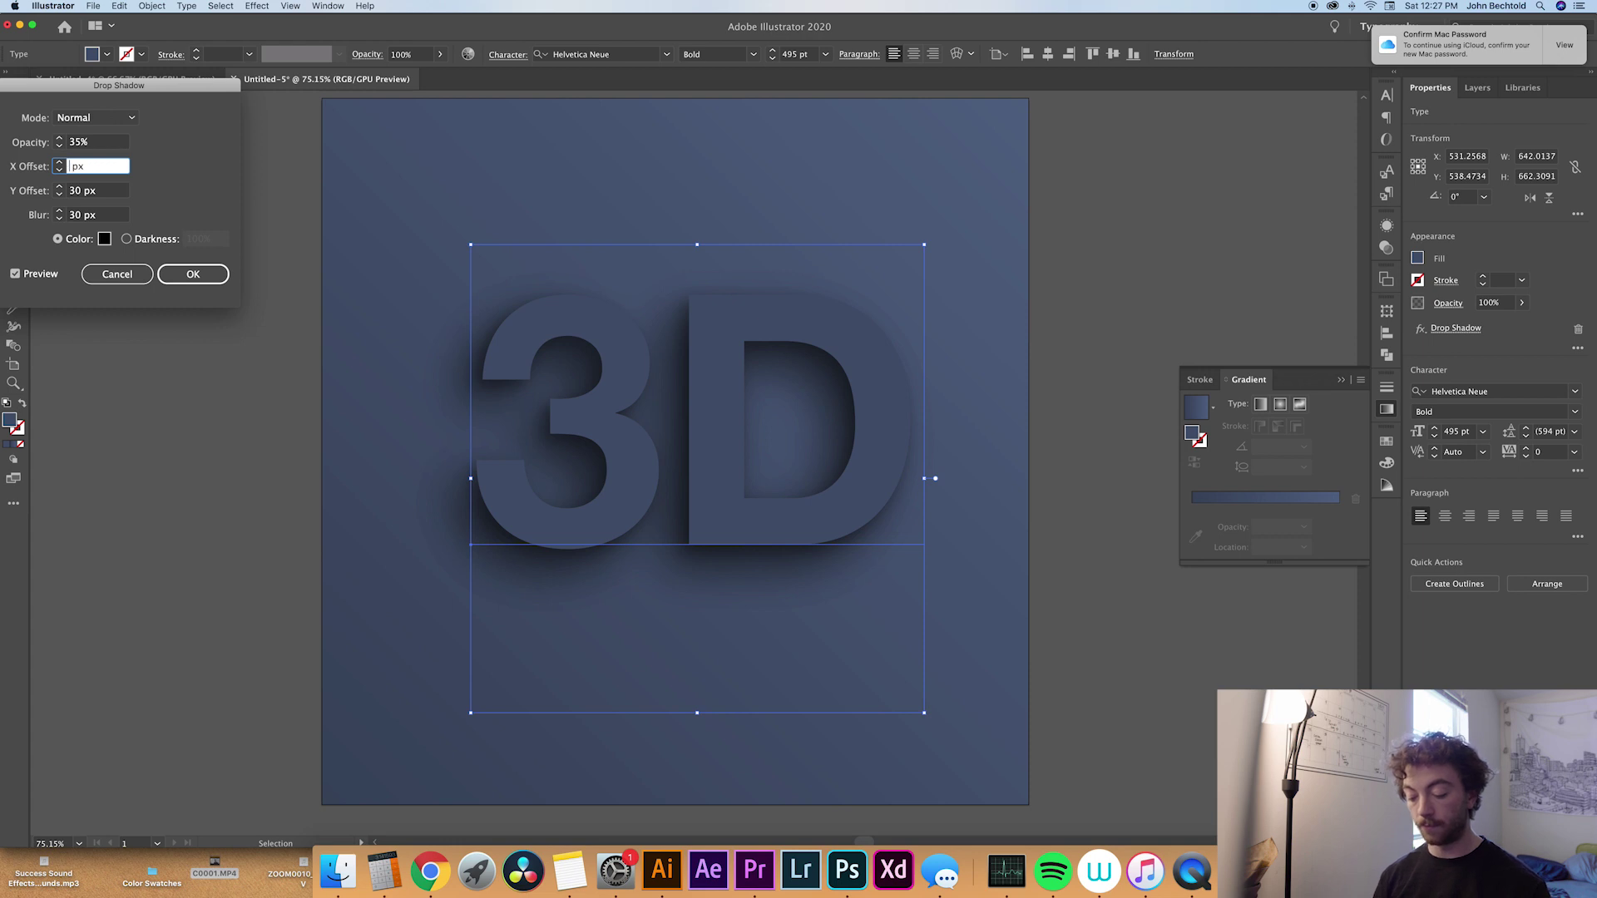
text(-45)
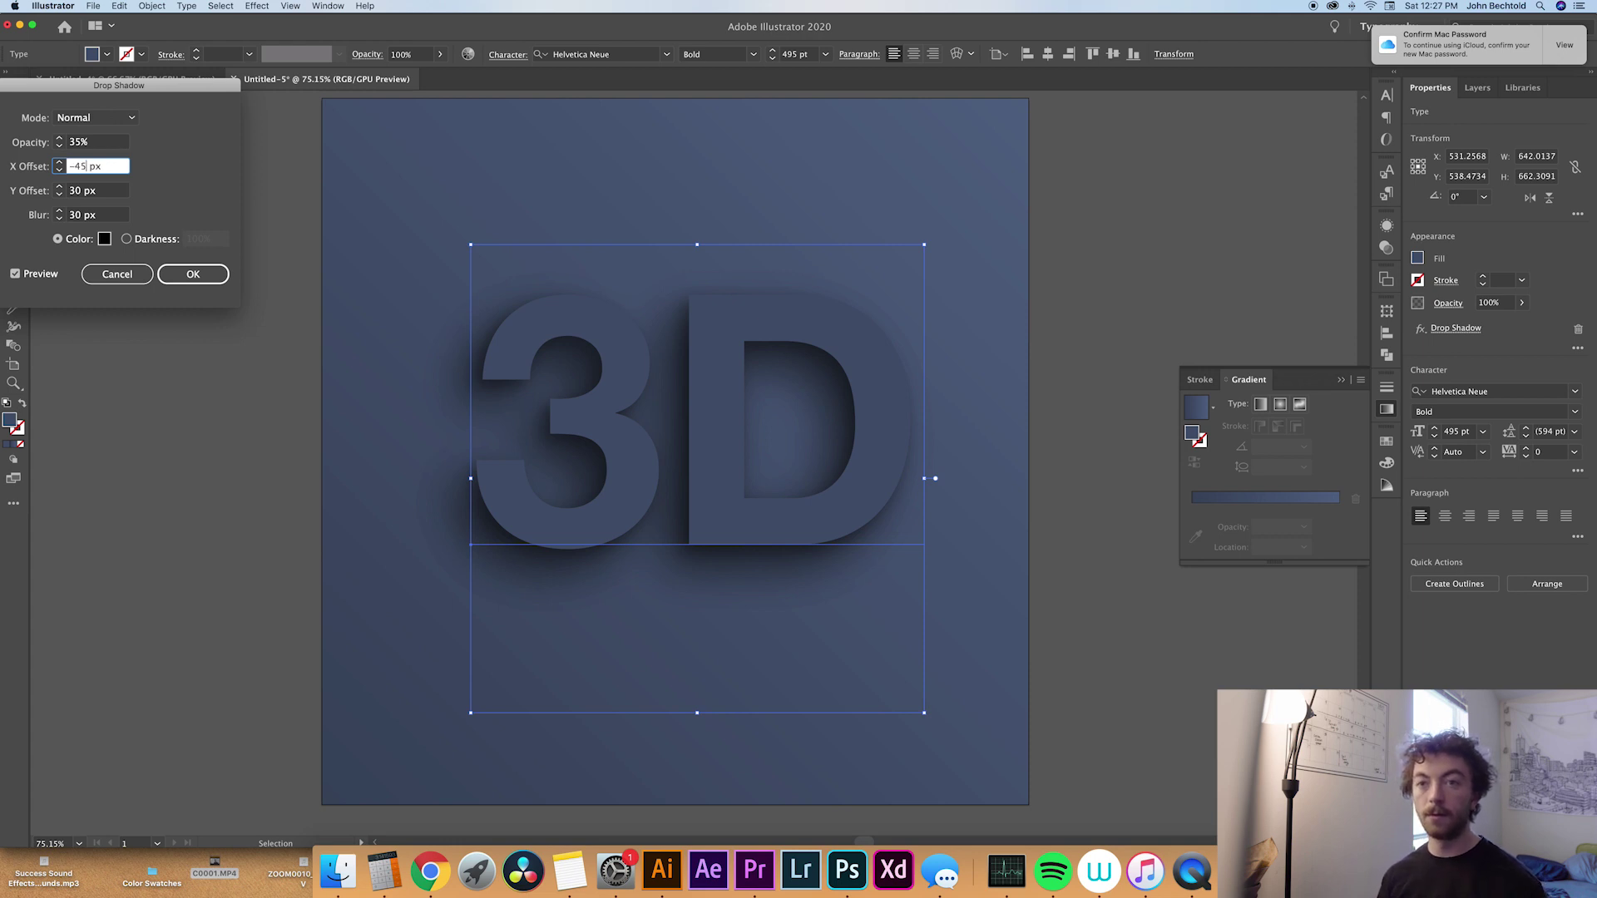
double_click(84, 191)
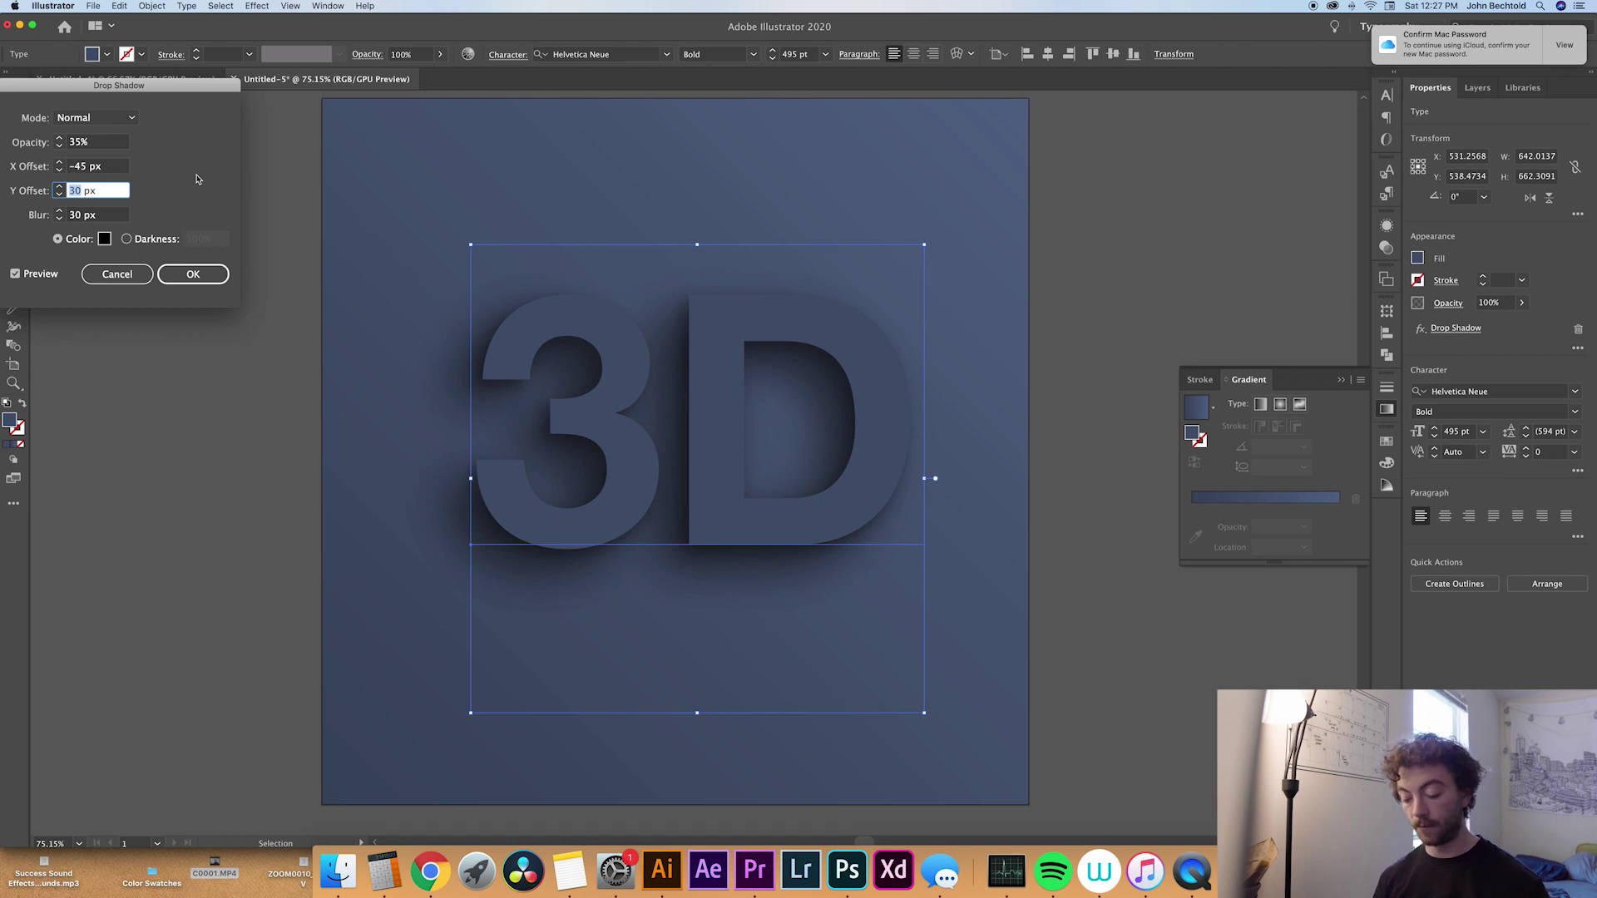
key(Return)
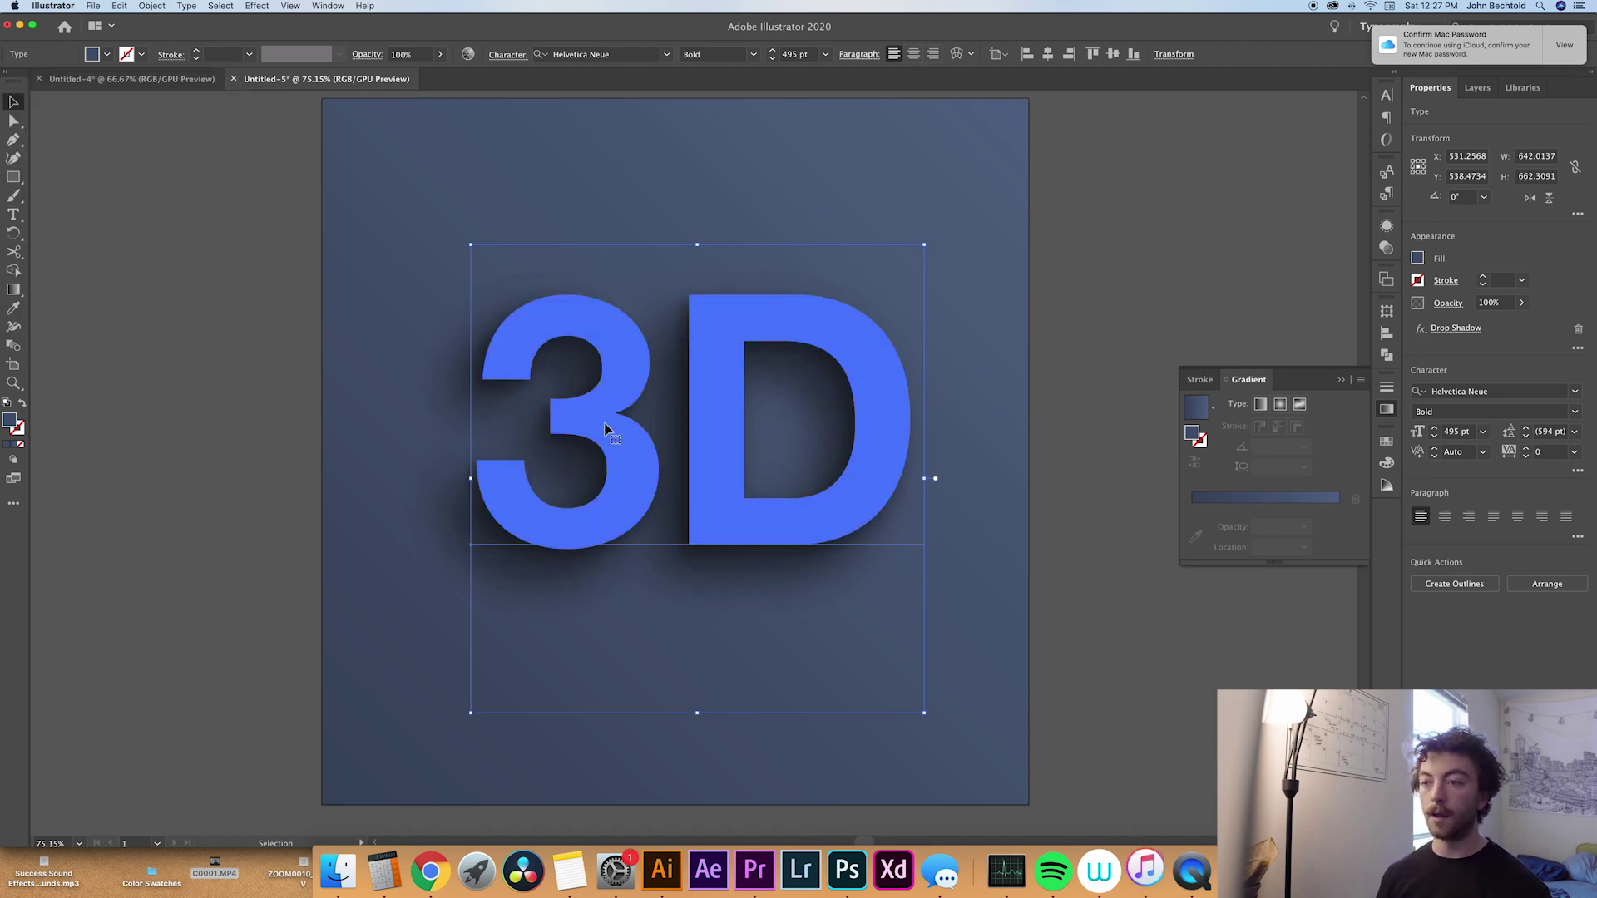
Select the 3D text and undo the accidental copy, moving the text back to its place
click(278, 463)
drag(595, 451, 690, 462)
key(ctrl+z)
key(ctrl+z)
key(ctrl+z)
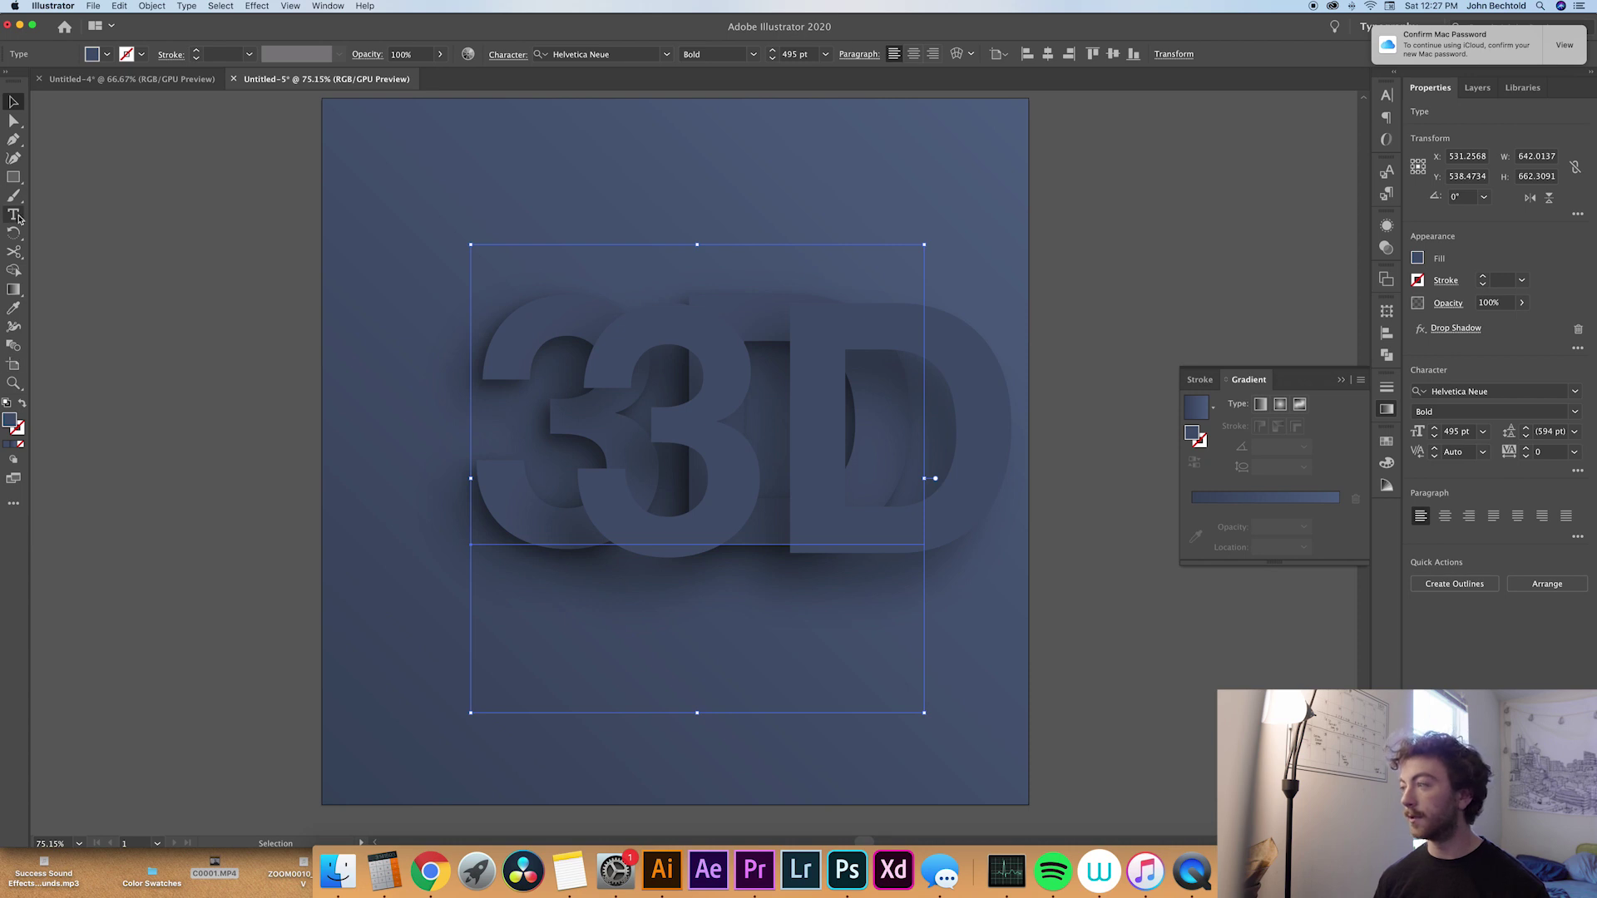
click(1452, 333)
key(Tab)
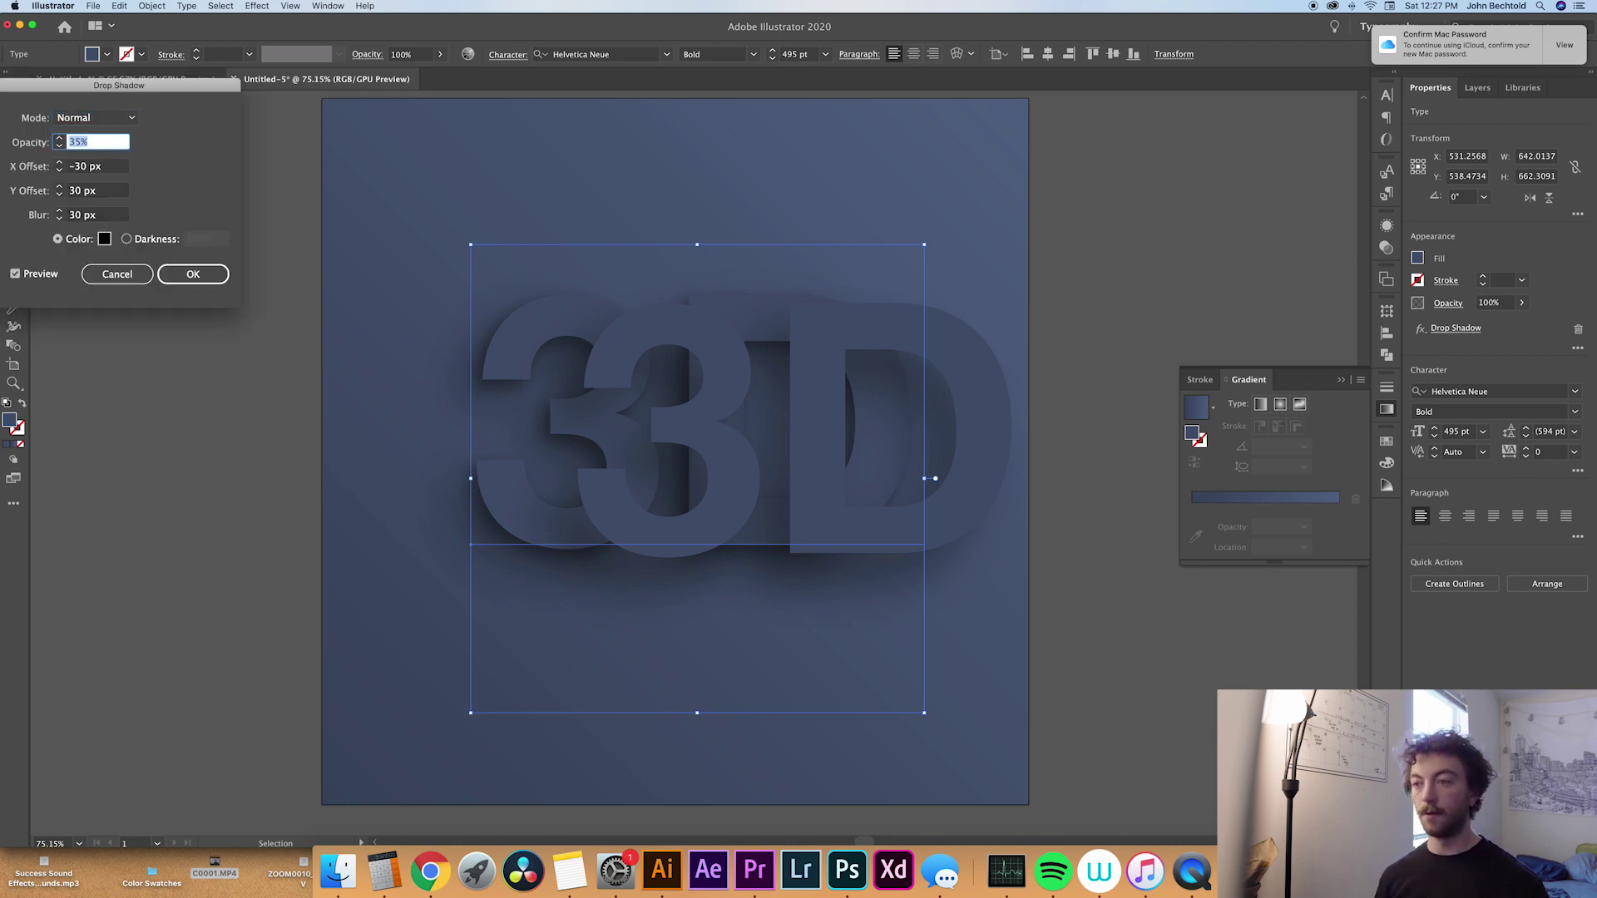
key(Return)
key(v)
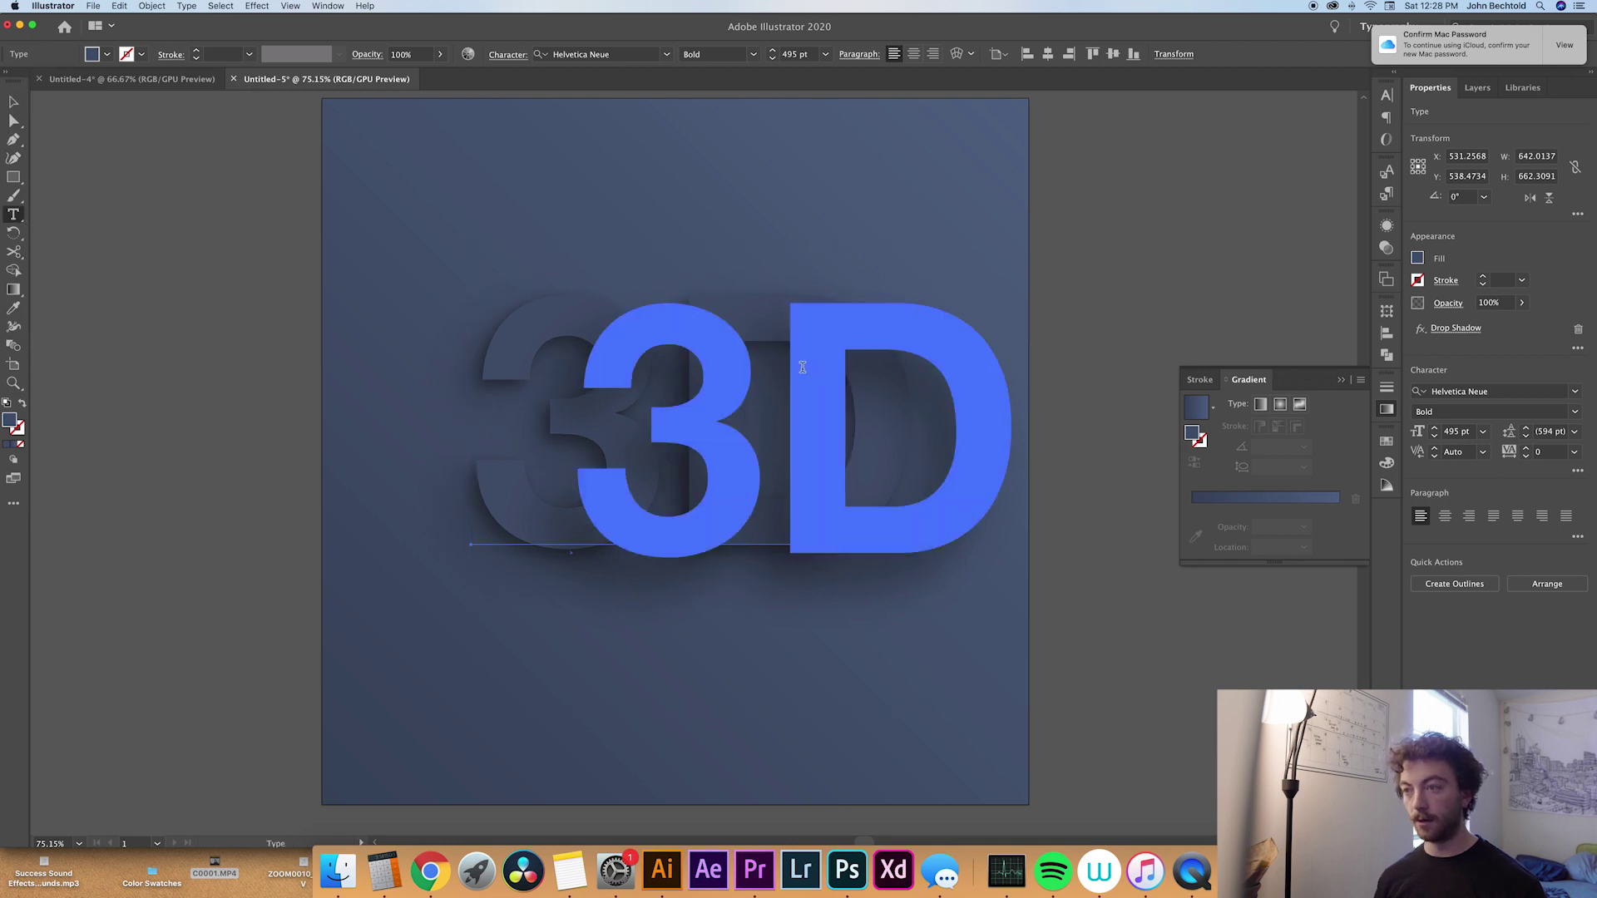
drag(724, 393, 620, 392)
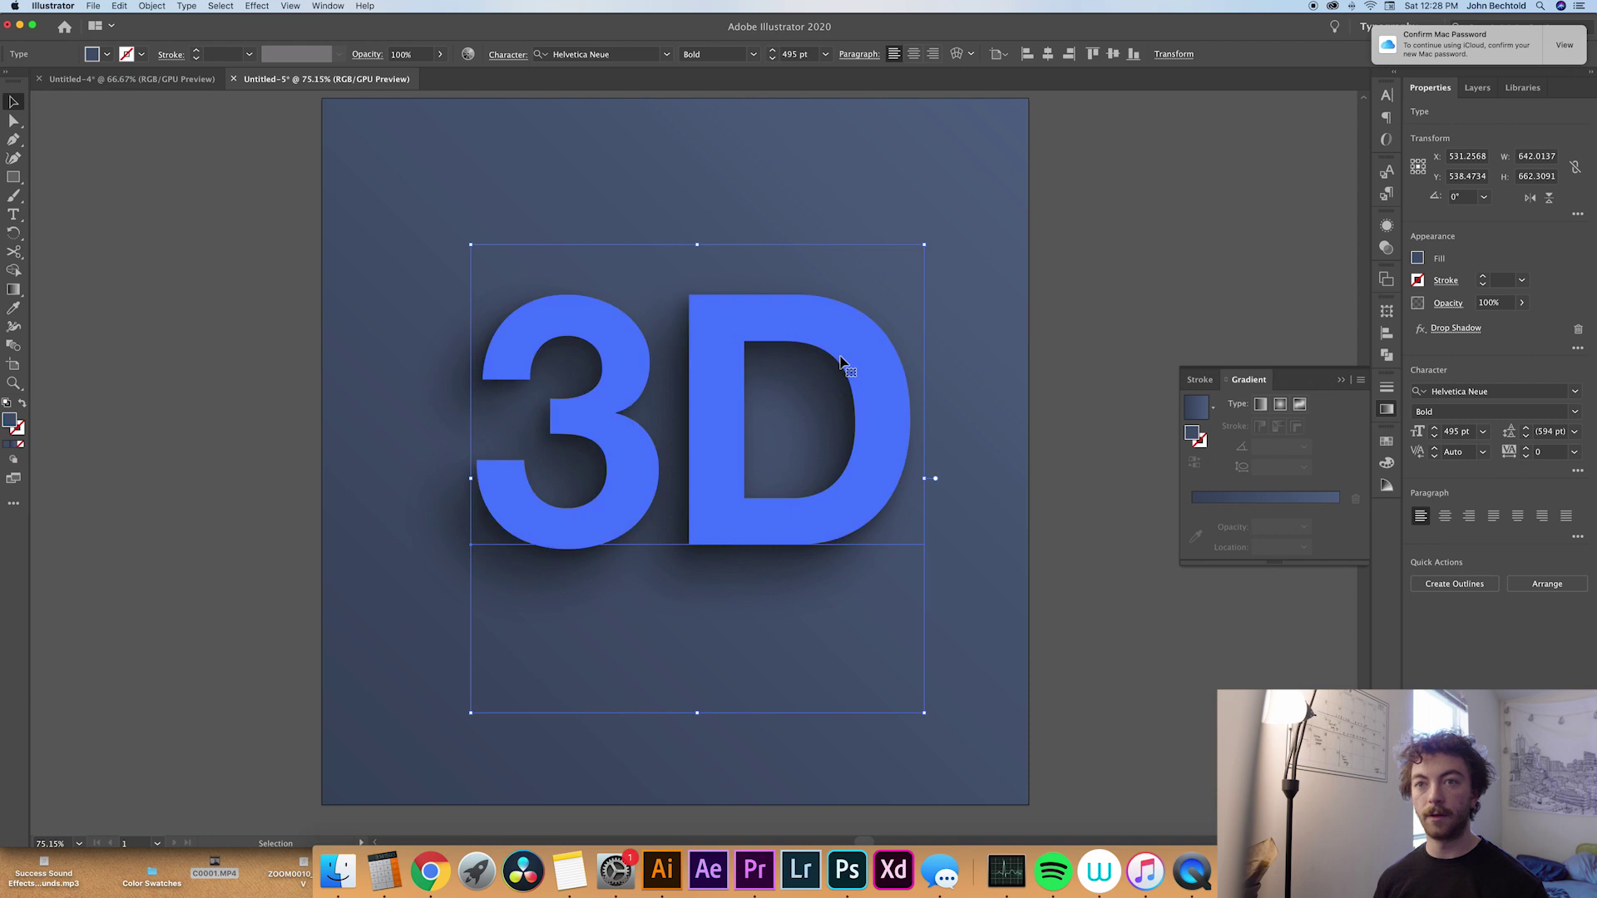
Set the black drop shadow to 35% opacity, -45/45 px offset and 45 px blur
key(super+alt+shift+e)
click(21, 218)
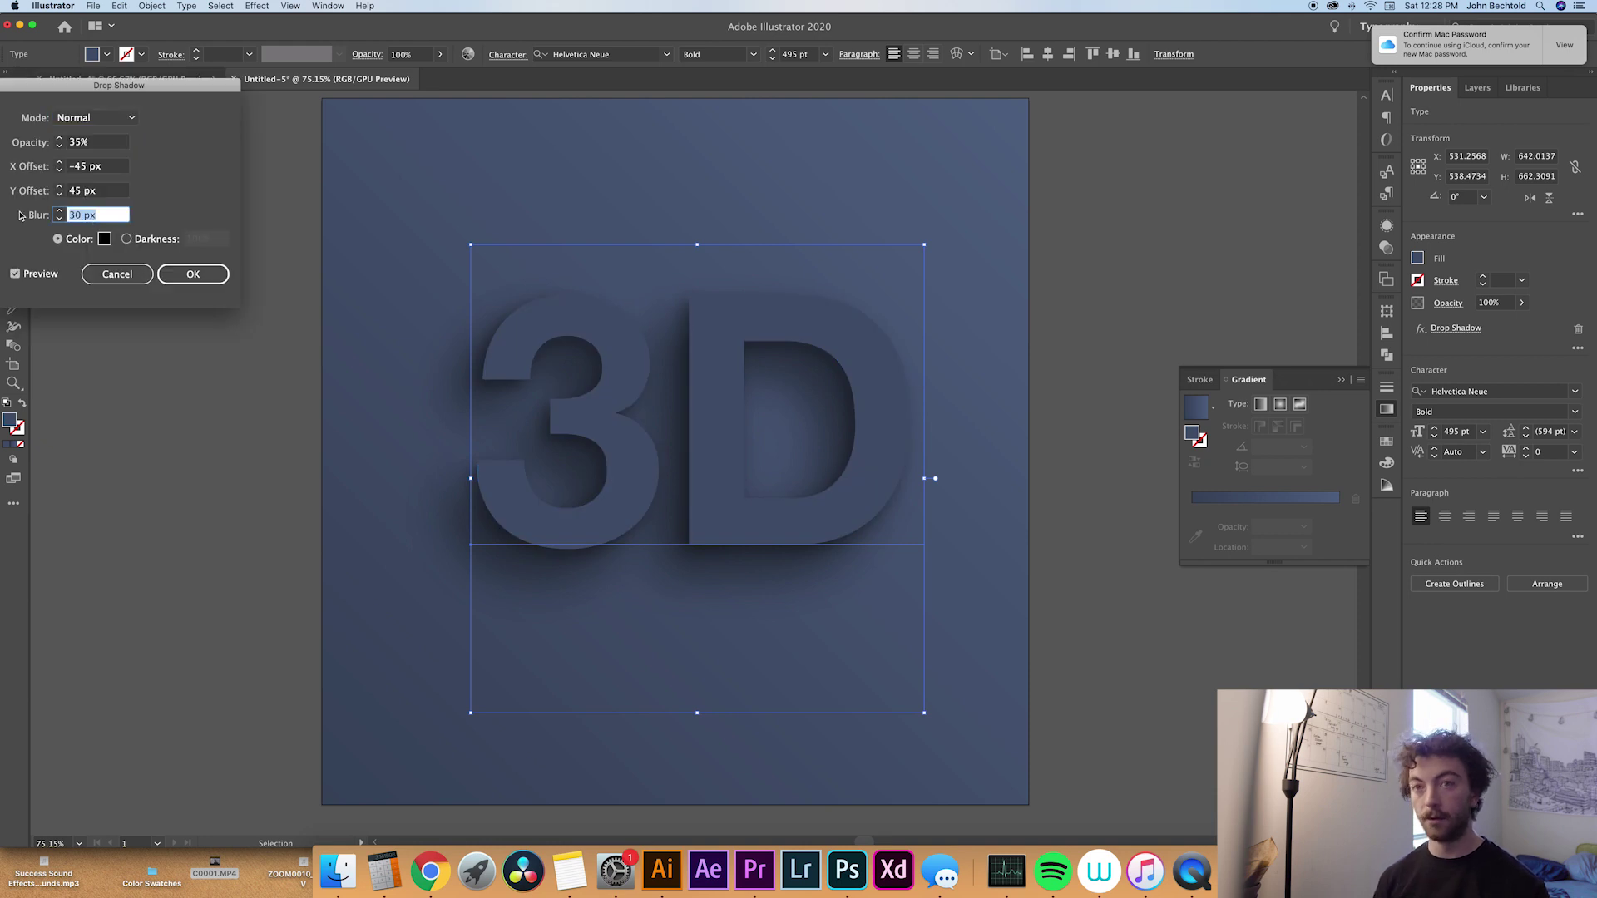
text(45)
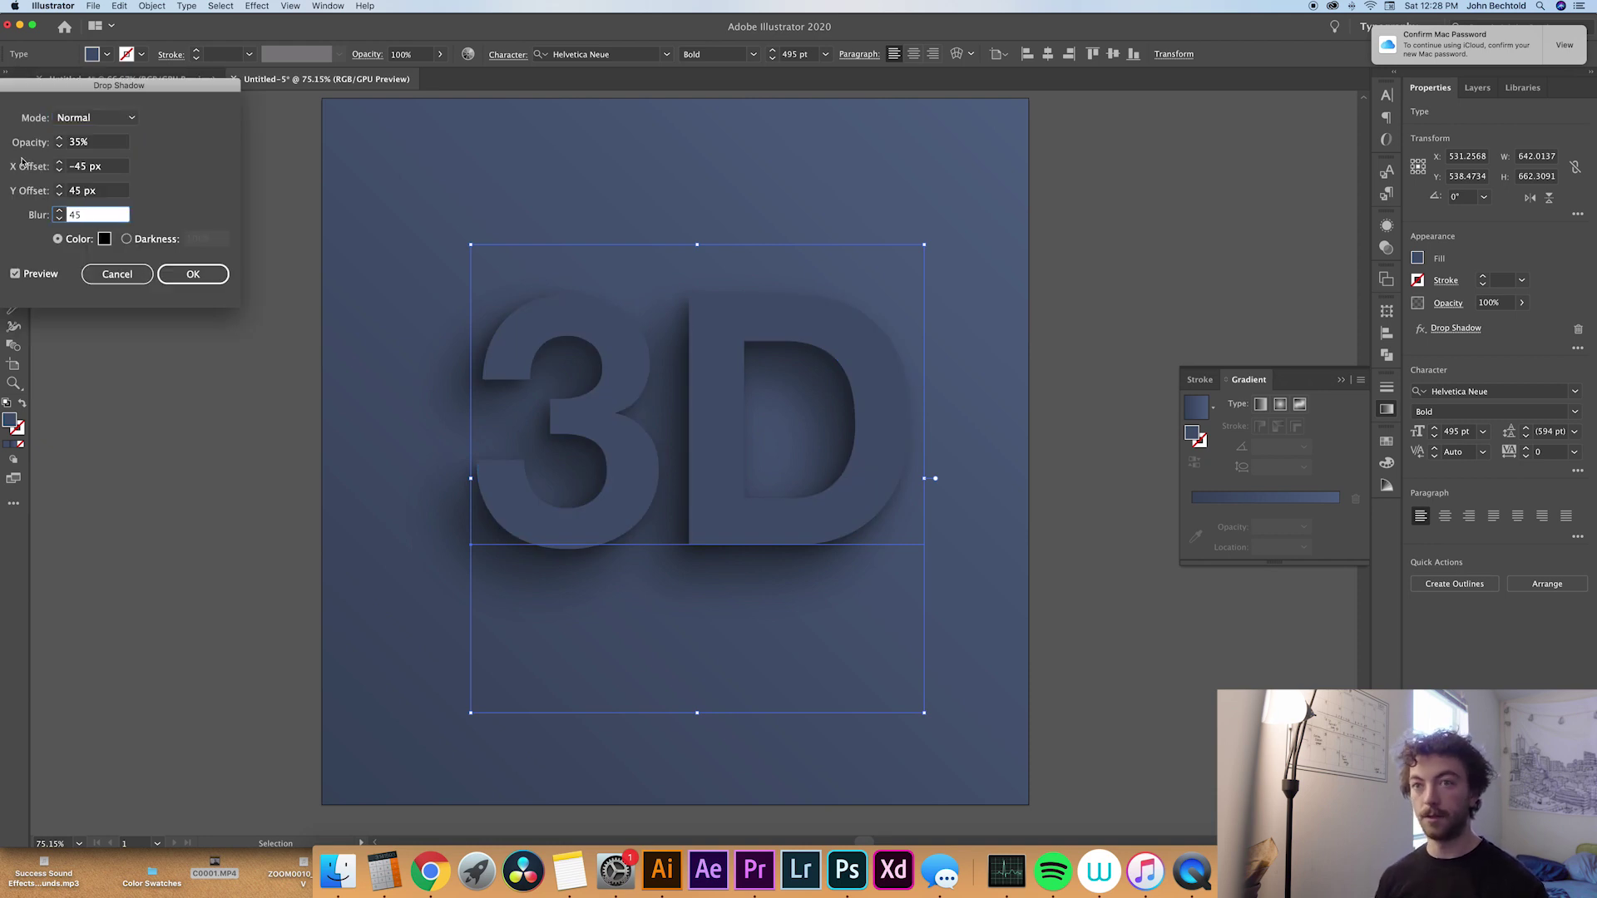
click(97, 143)
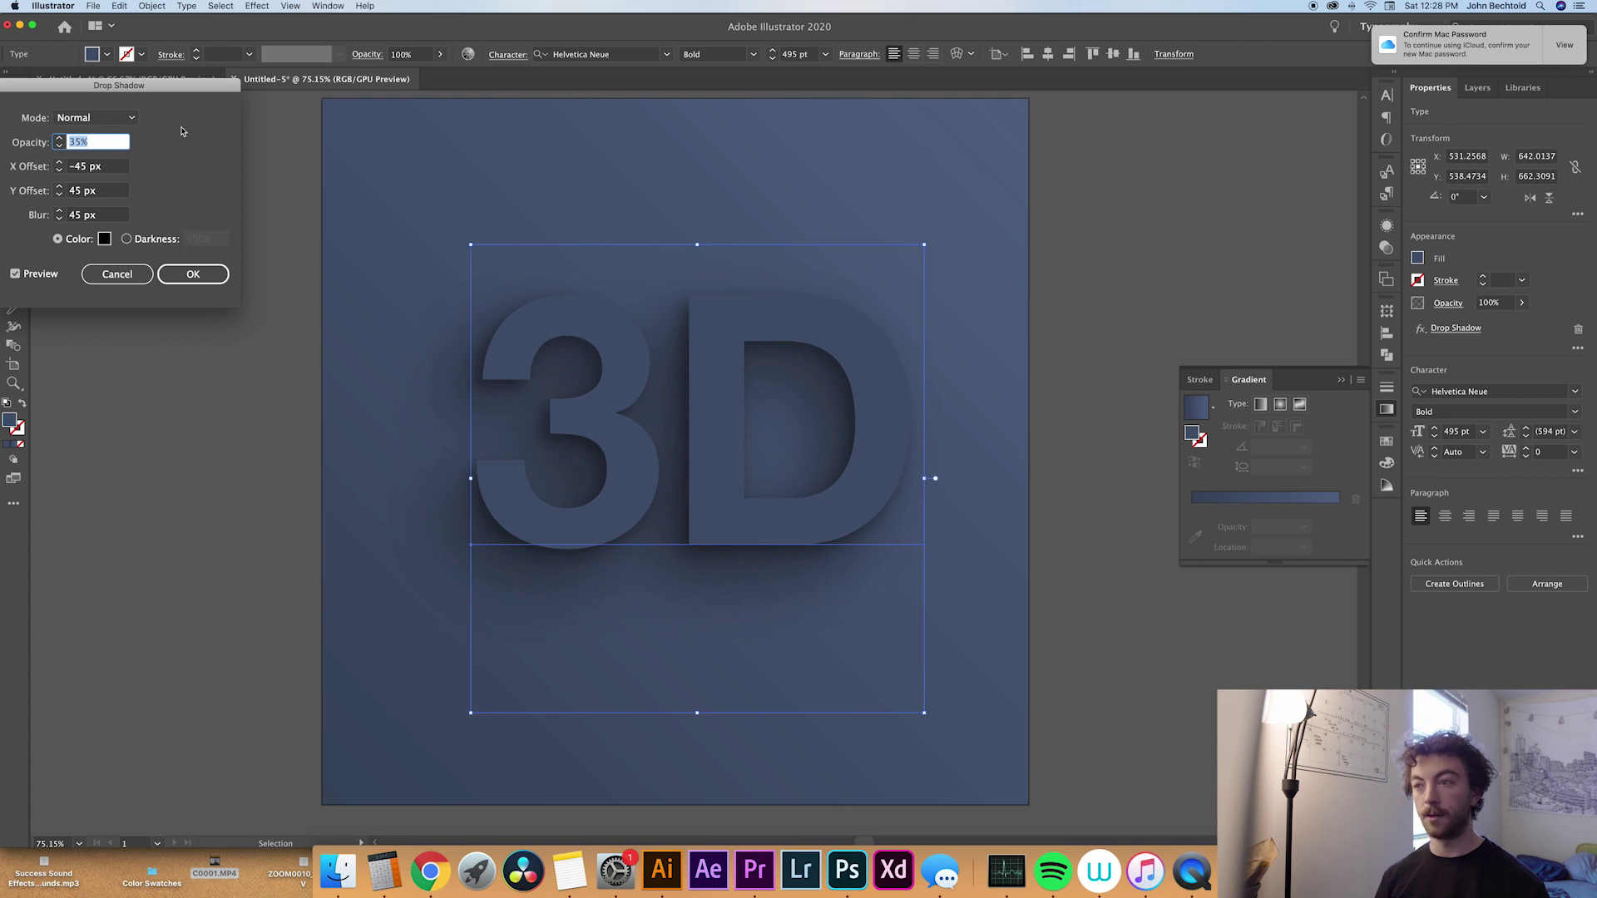
key(Return)
click(381, 353)
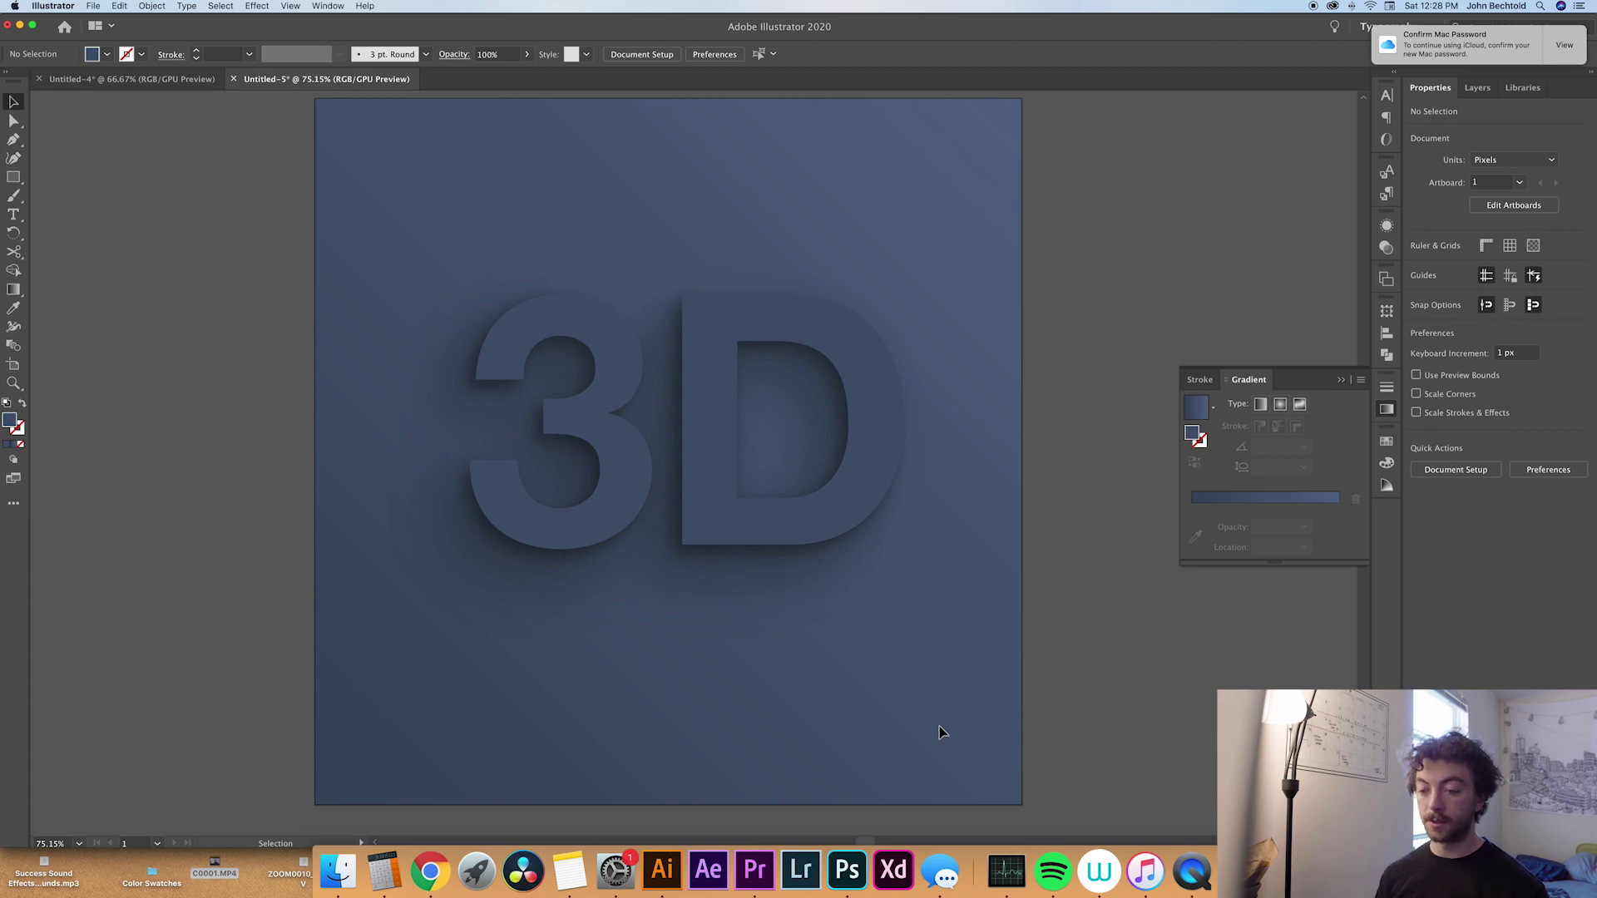
Add a second drop shadow to the 3D text and make its colour pure white
key(super+shift+z)
click(791, 555)
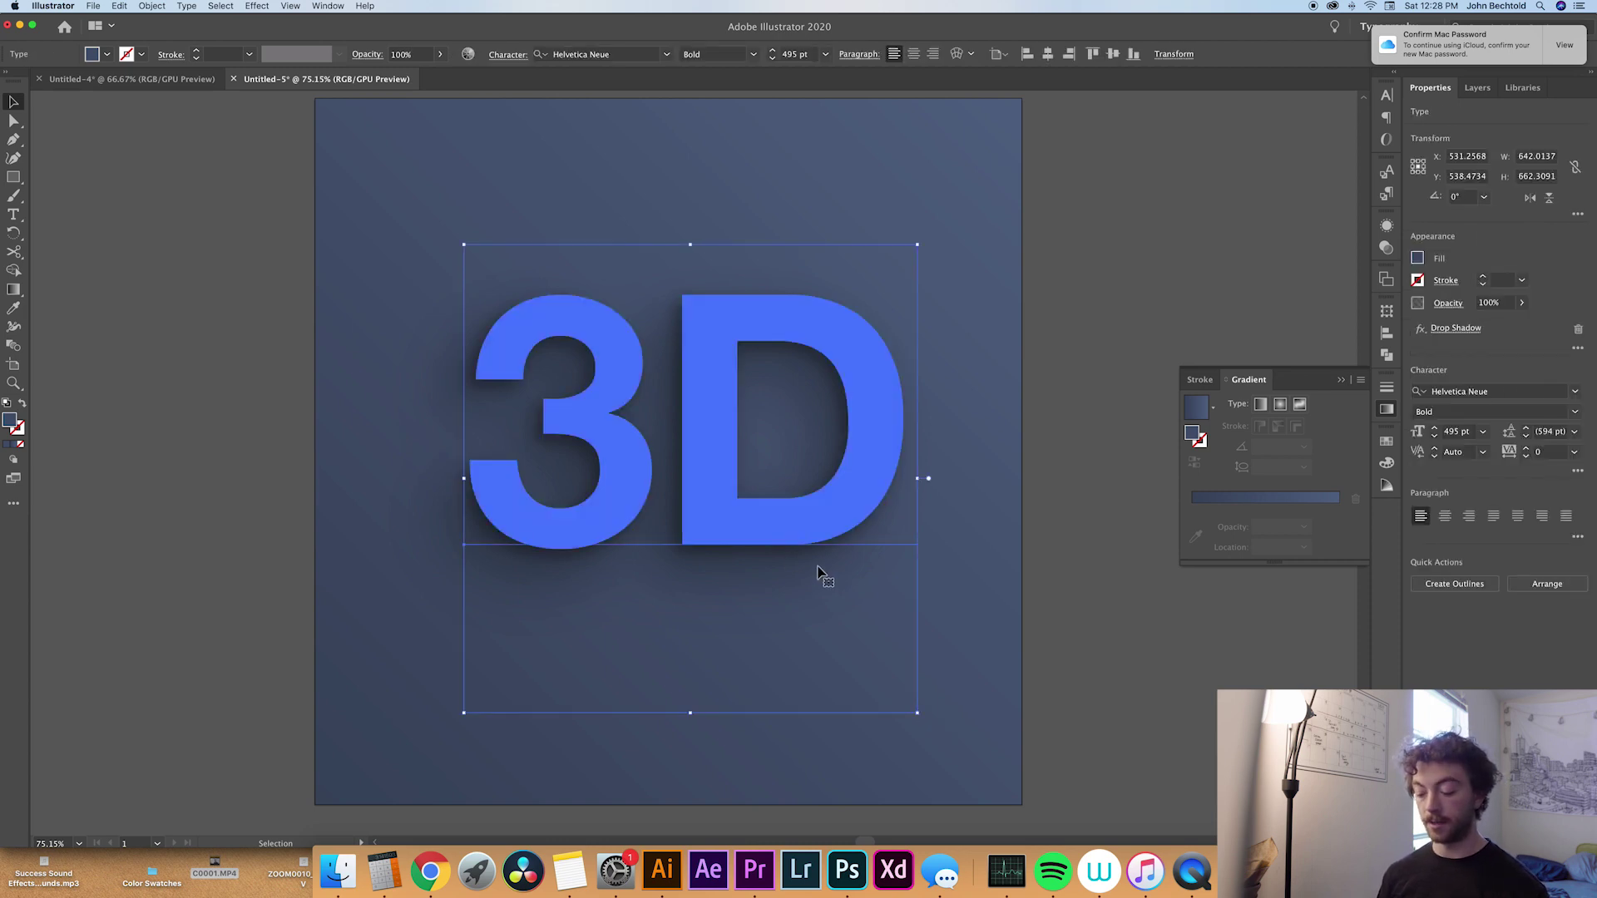
key(a)
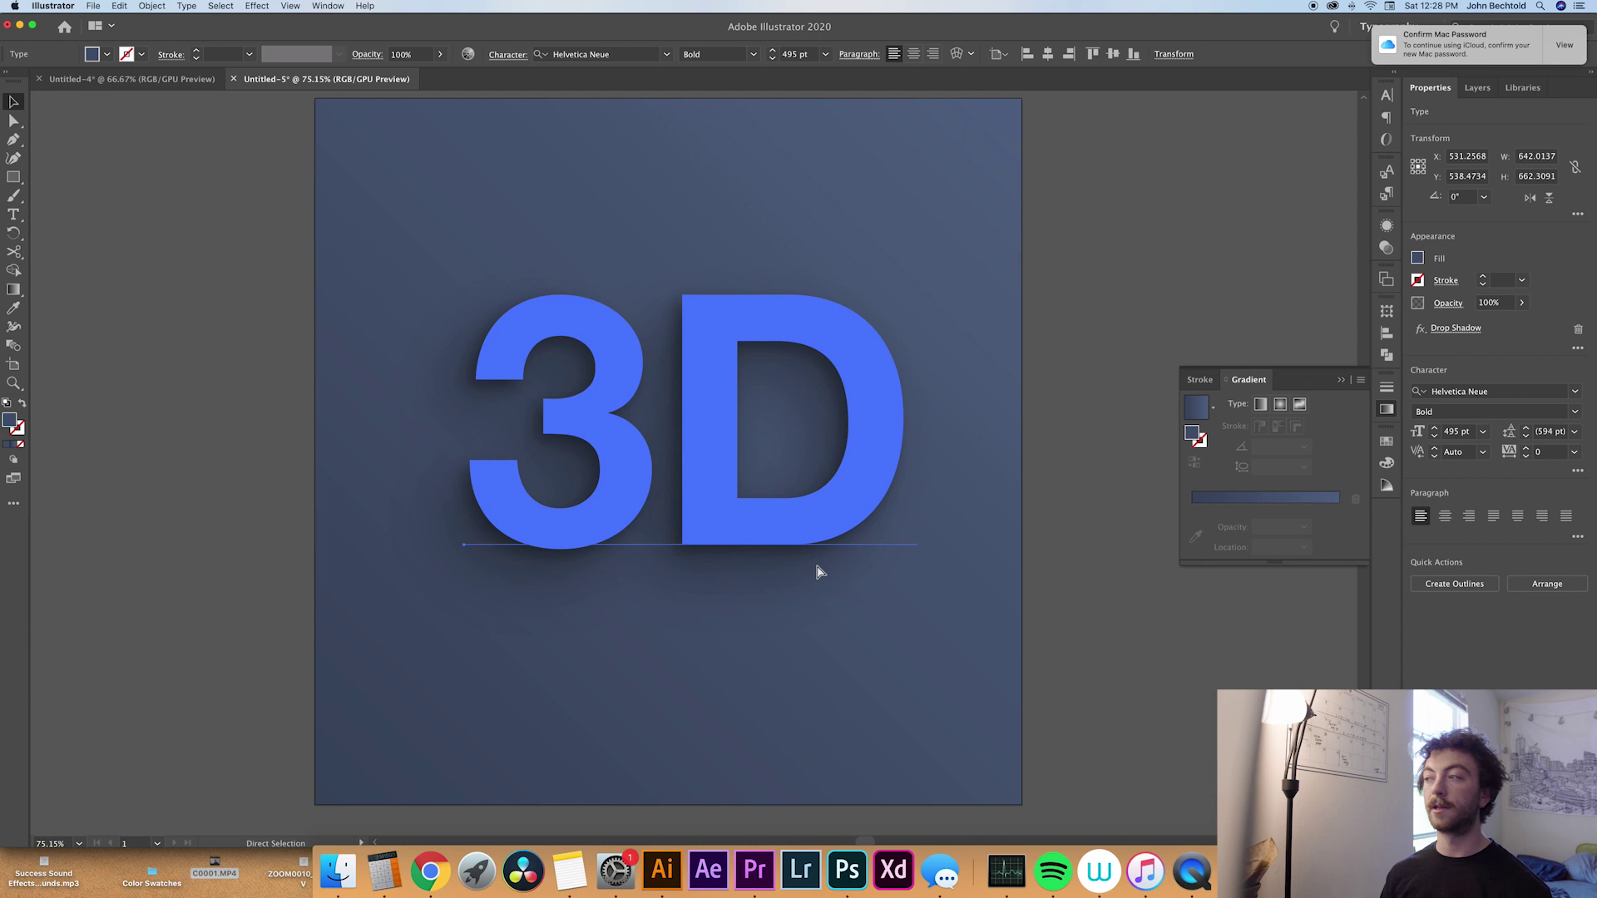
key(v)
key(super+z)
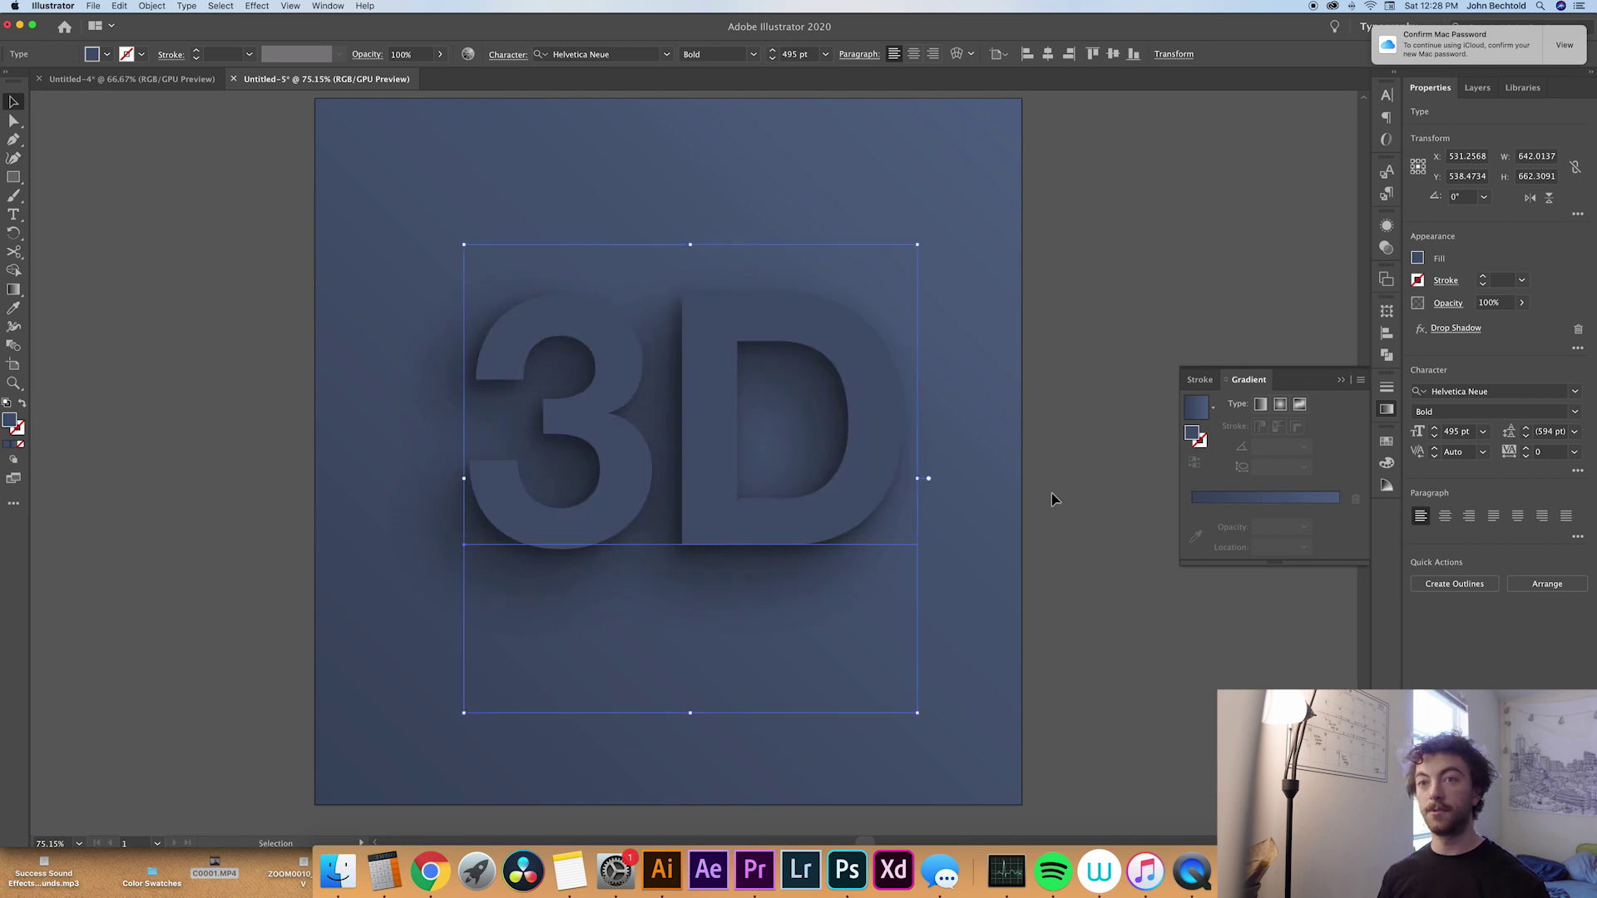
click(1432, 334)
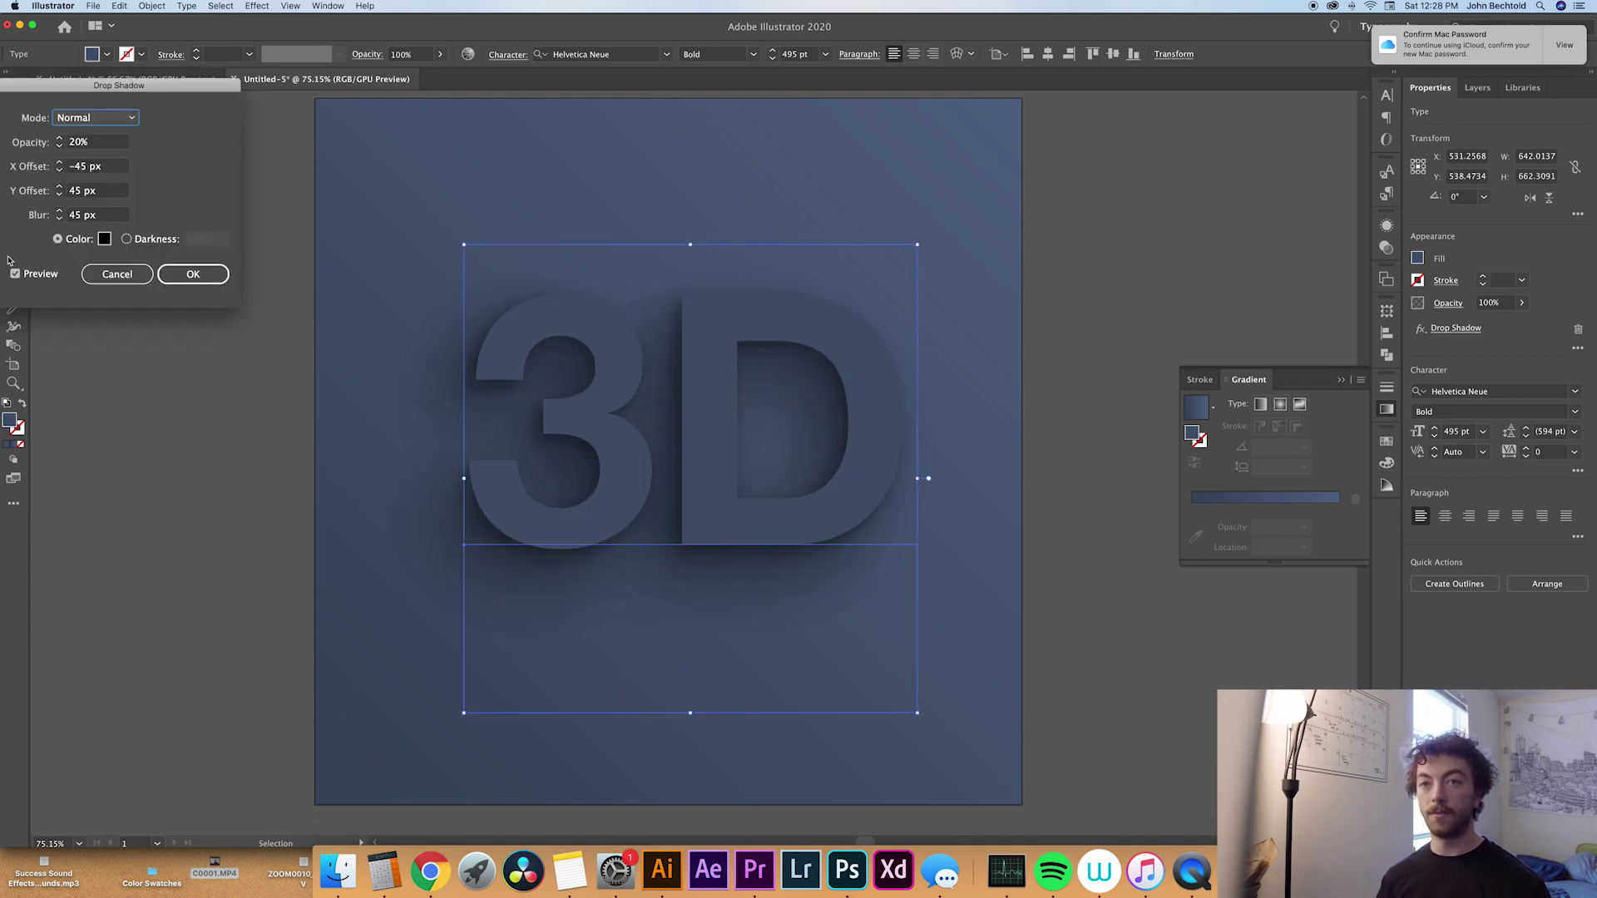
click(104, 239)
drag(105, 241, 8, 111)
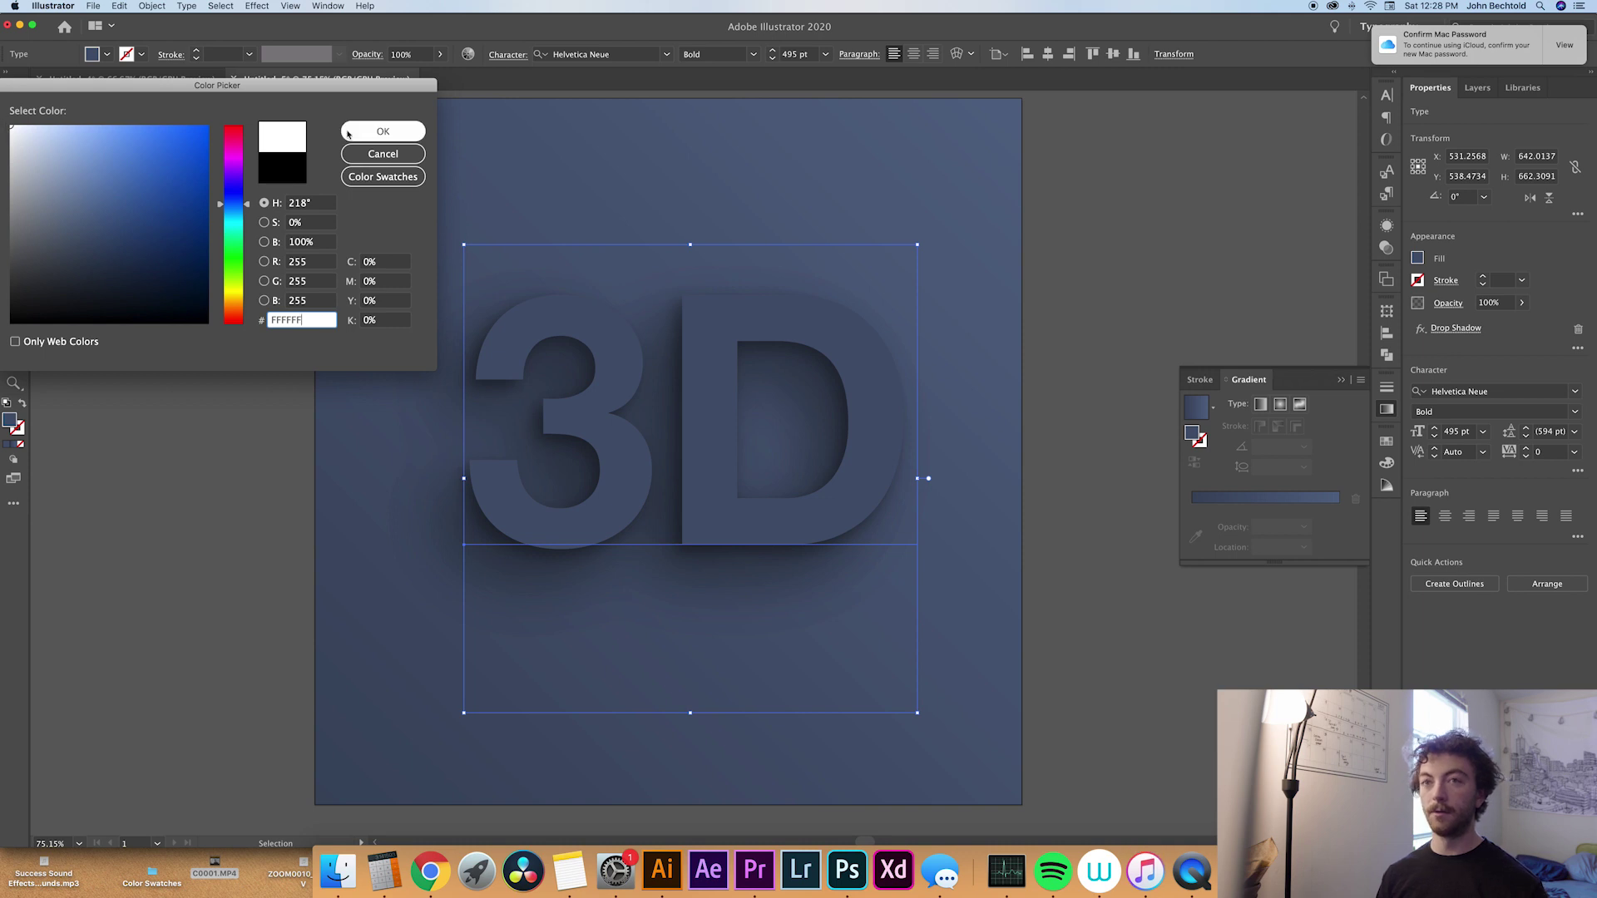
click(382, 132)
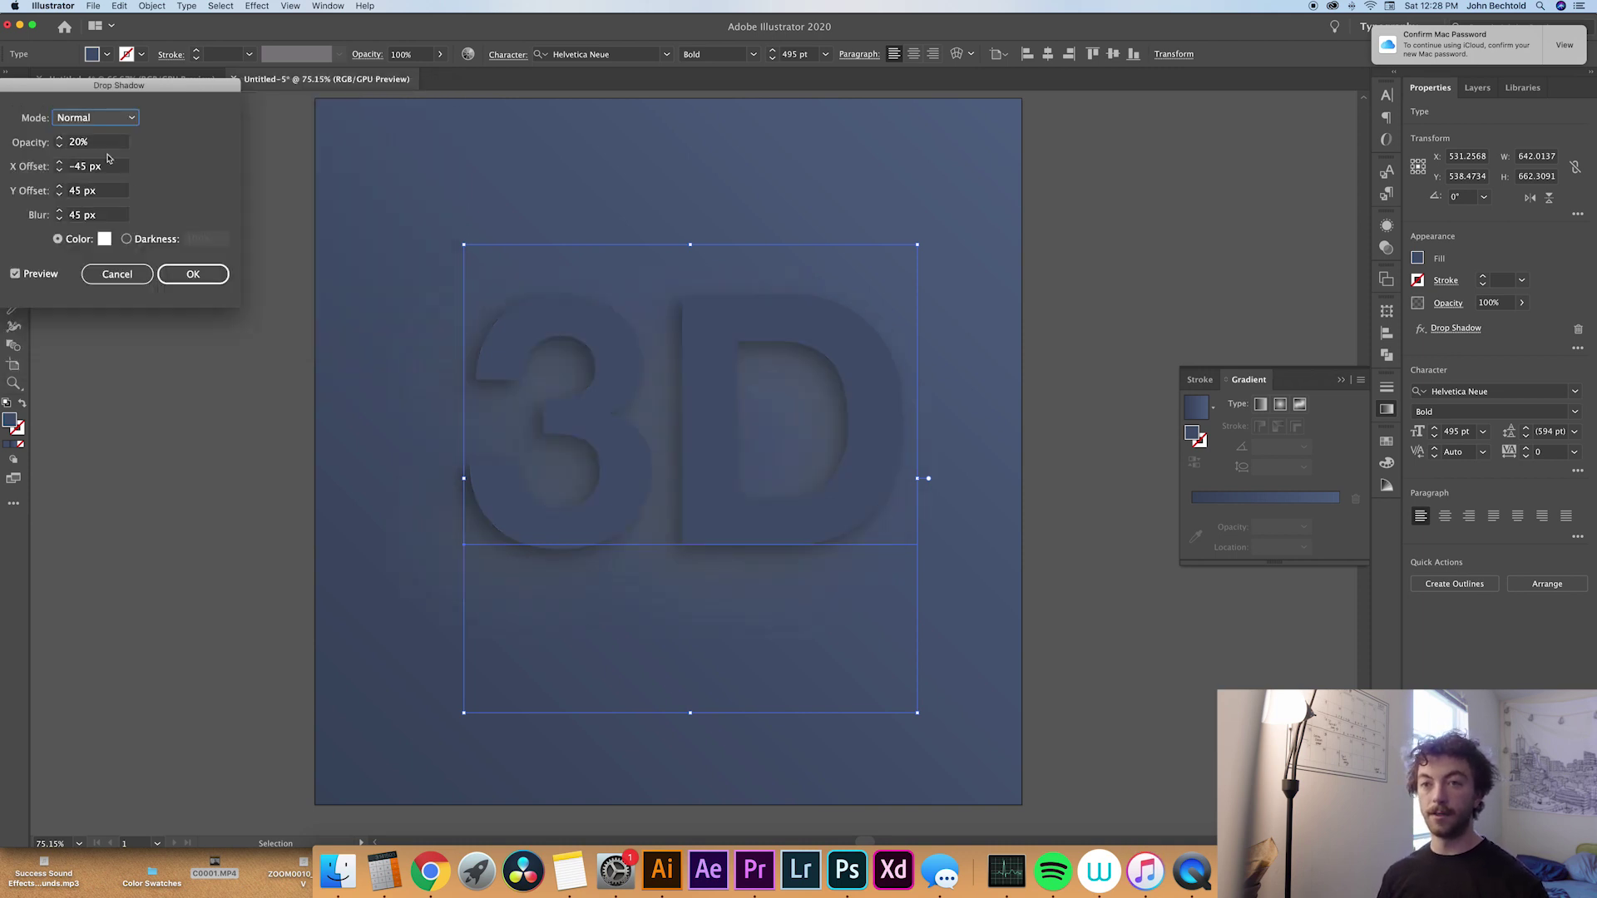
Give the white shadow an 8 px X offset, -8 px Y offset and 10 px blur
click(117, 174)
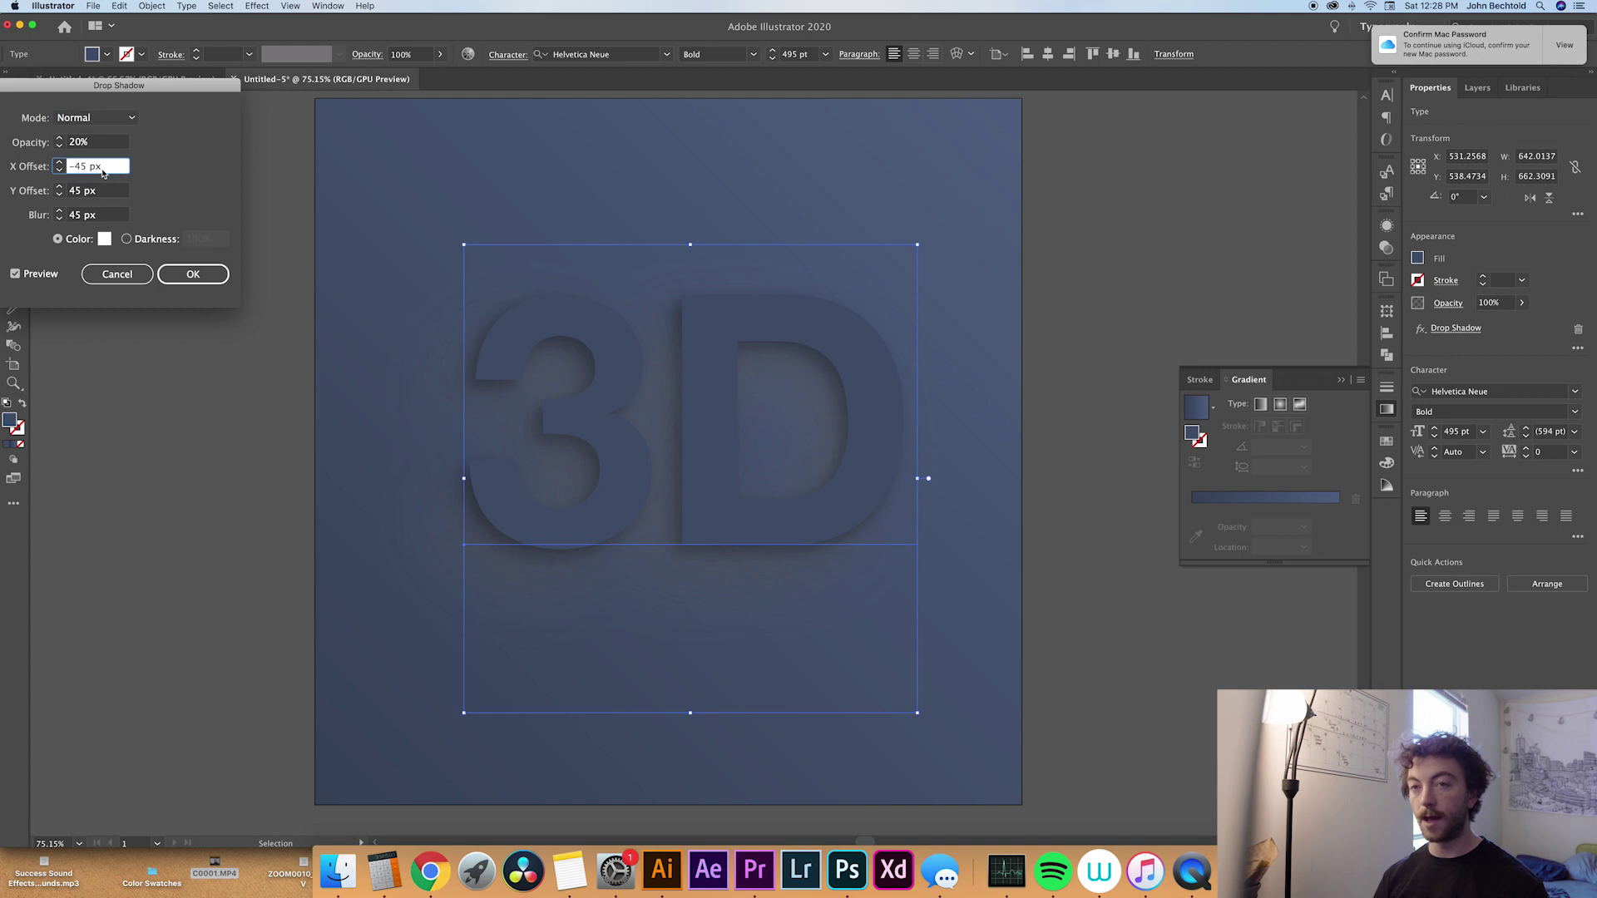
text(8)
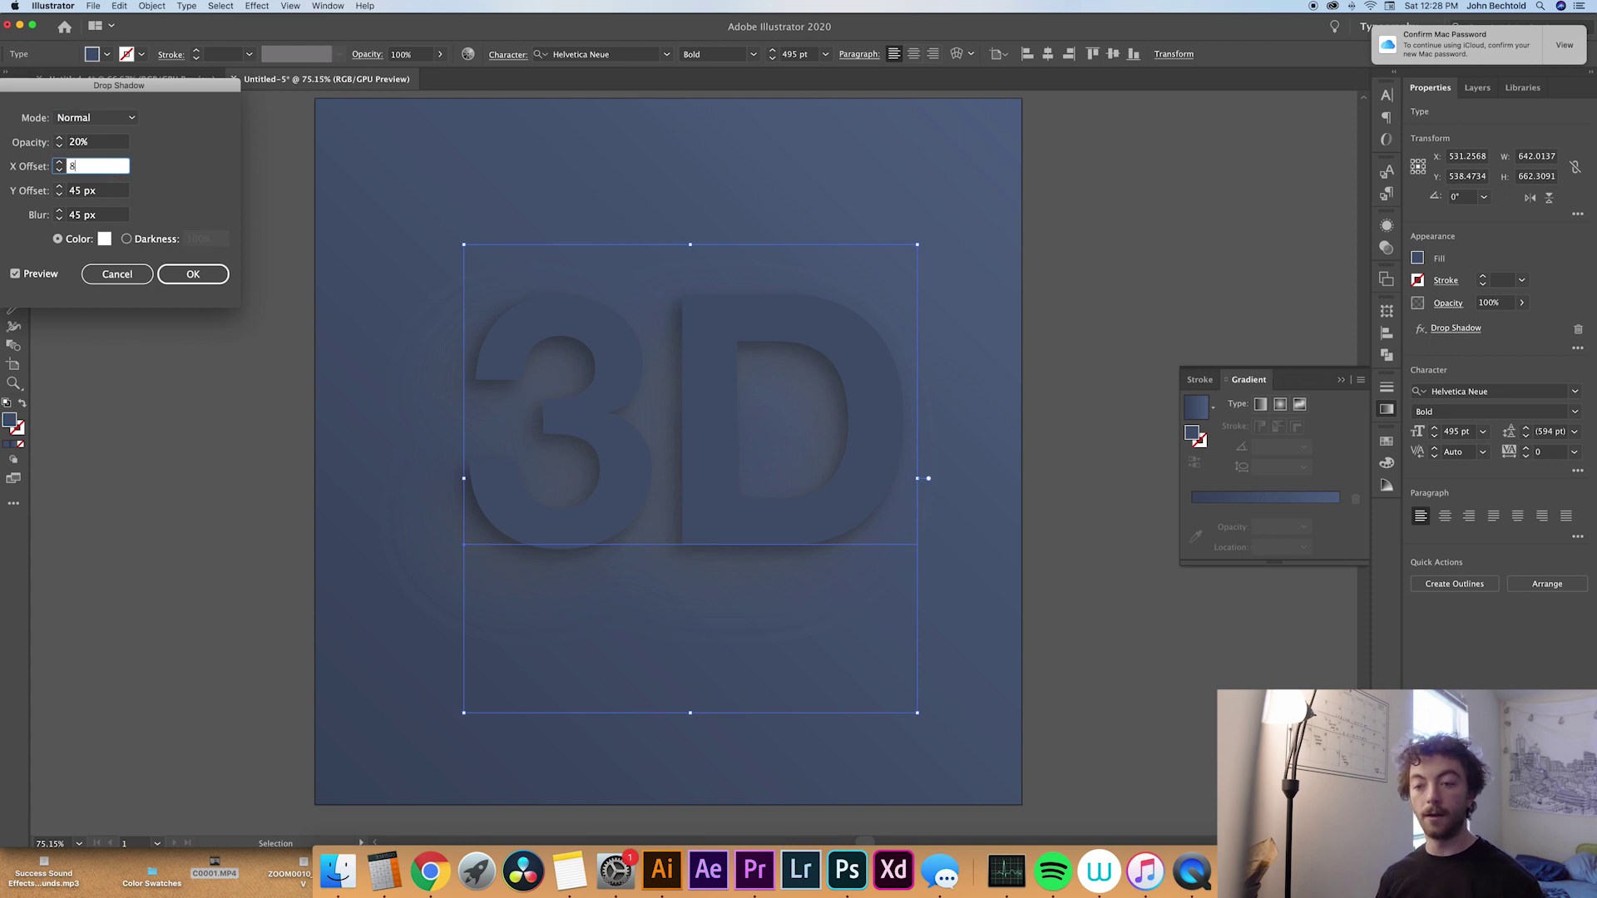
key(Tab)
text(-)
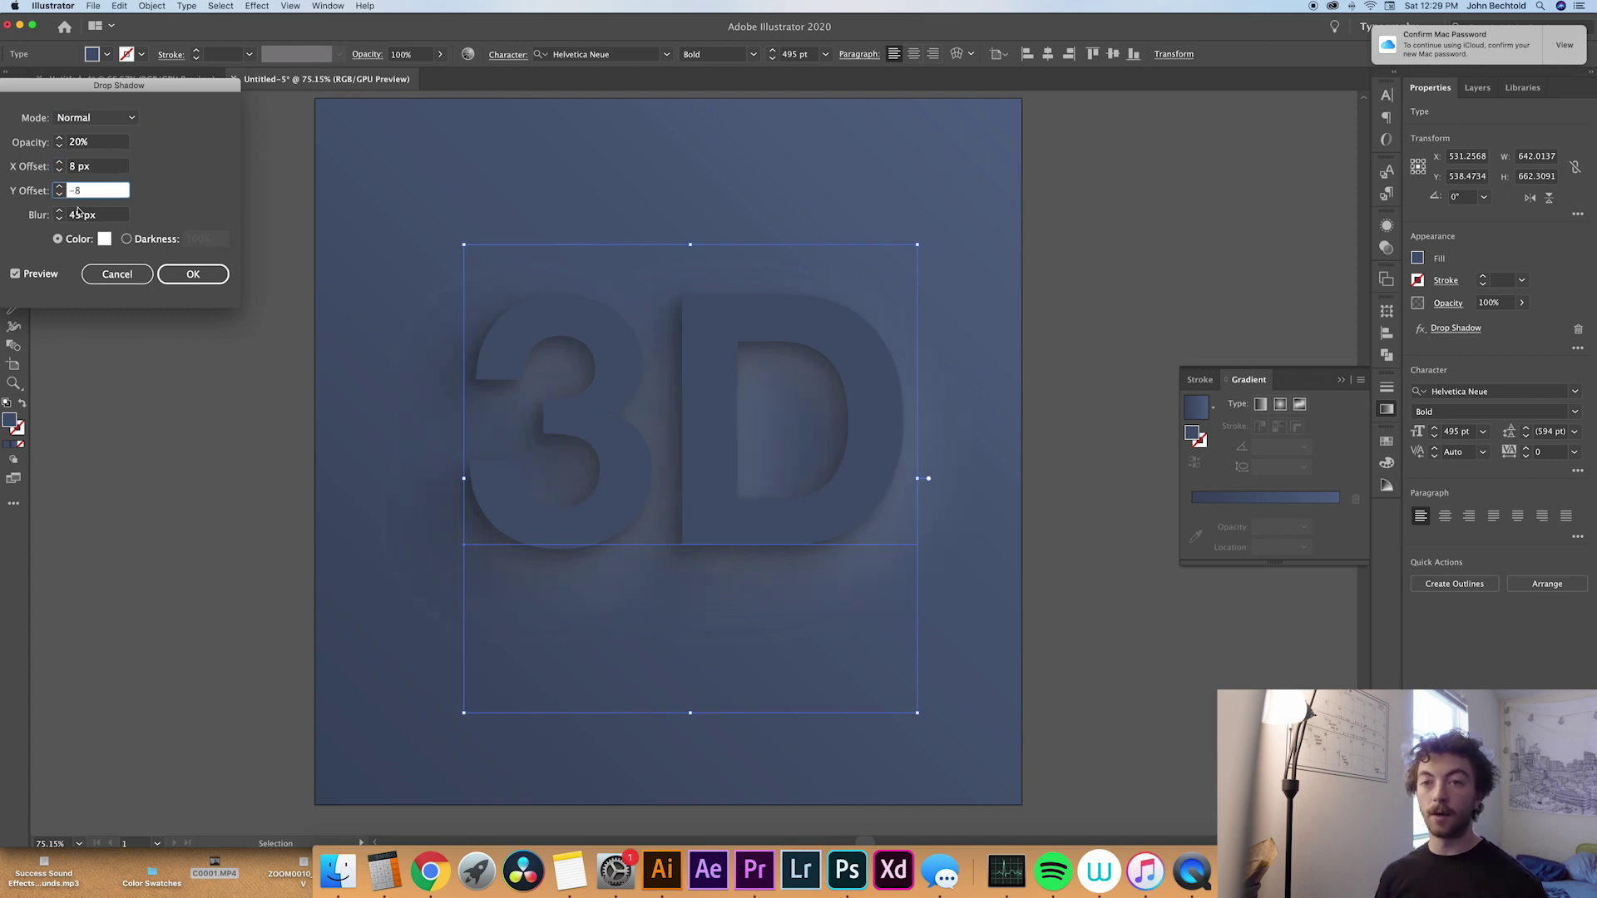
text(8)
key(Tab)
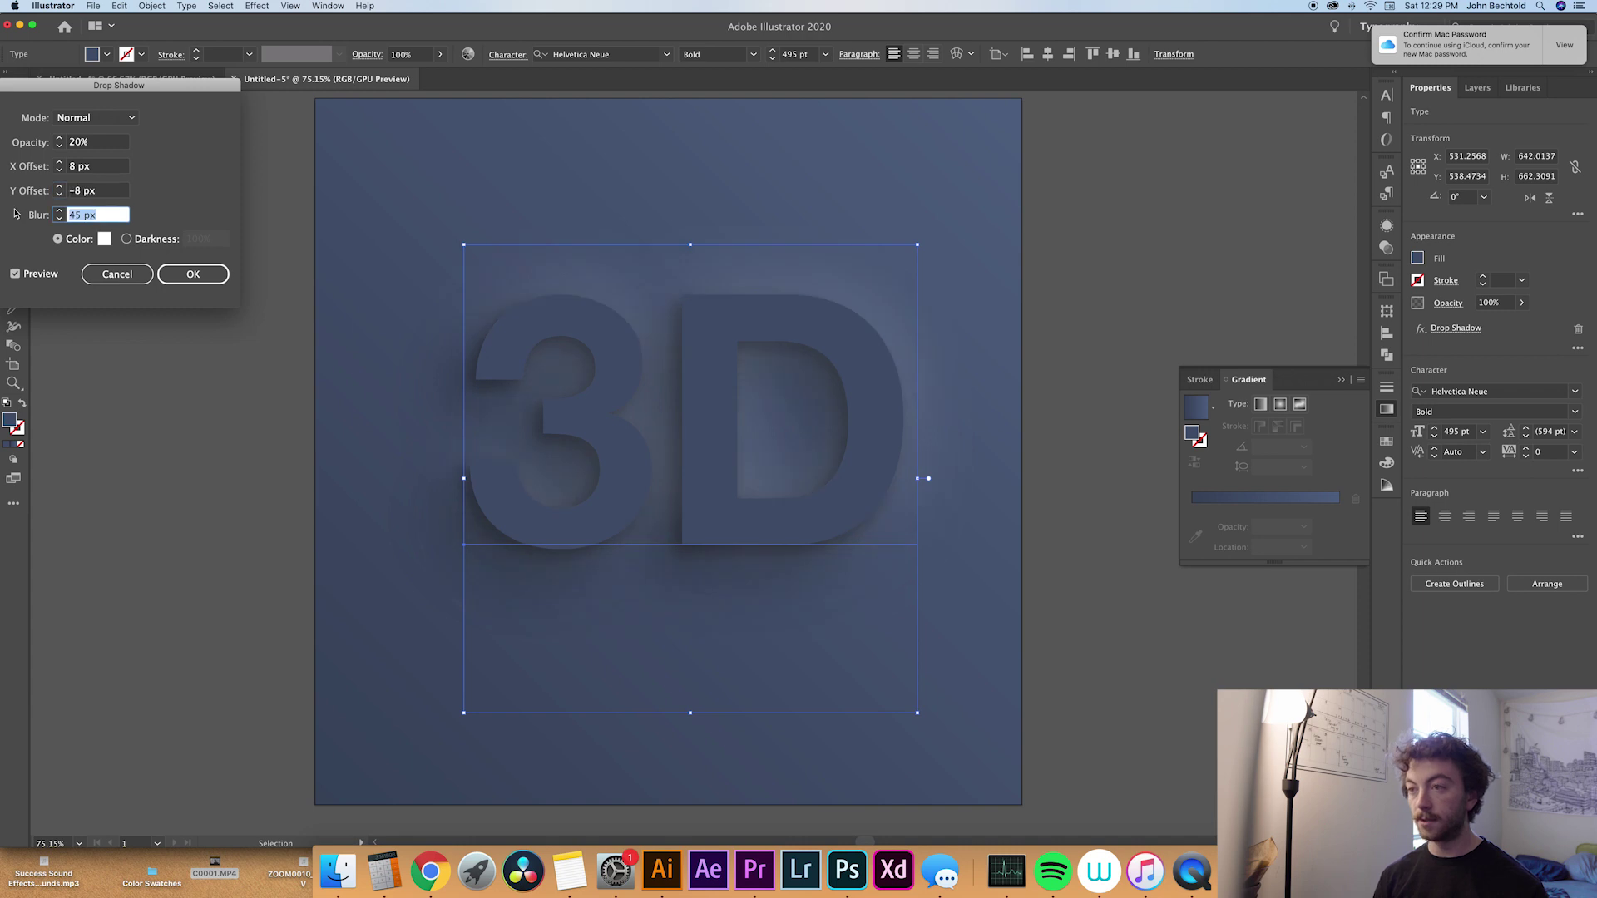
text(10)
key(Return)
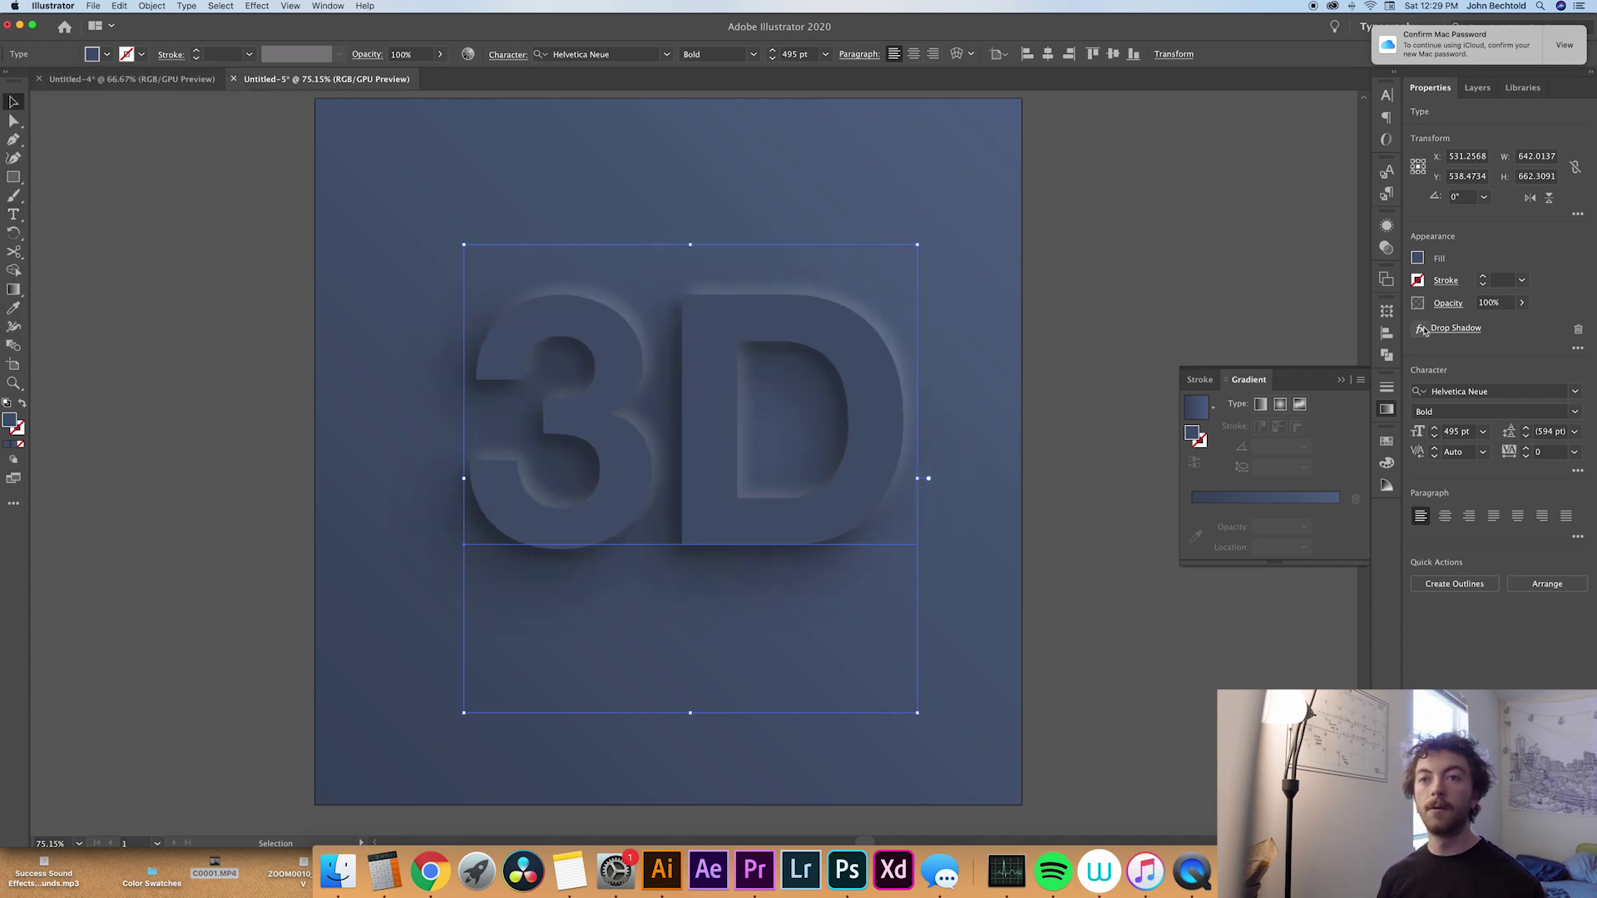
Lower the white shadow's opacity to 10% and deselect to review it
click(1456, 328)
click(129, 143)
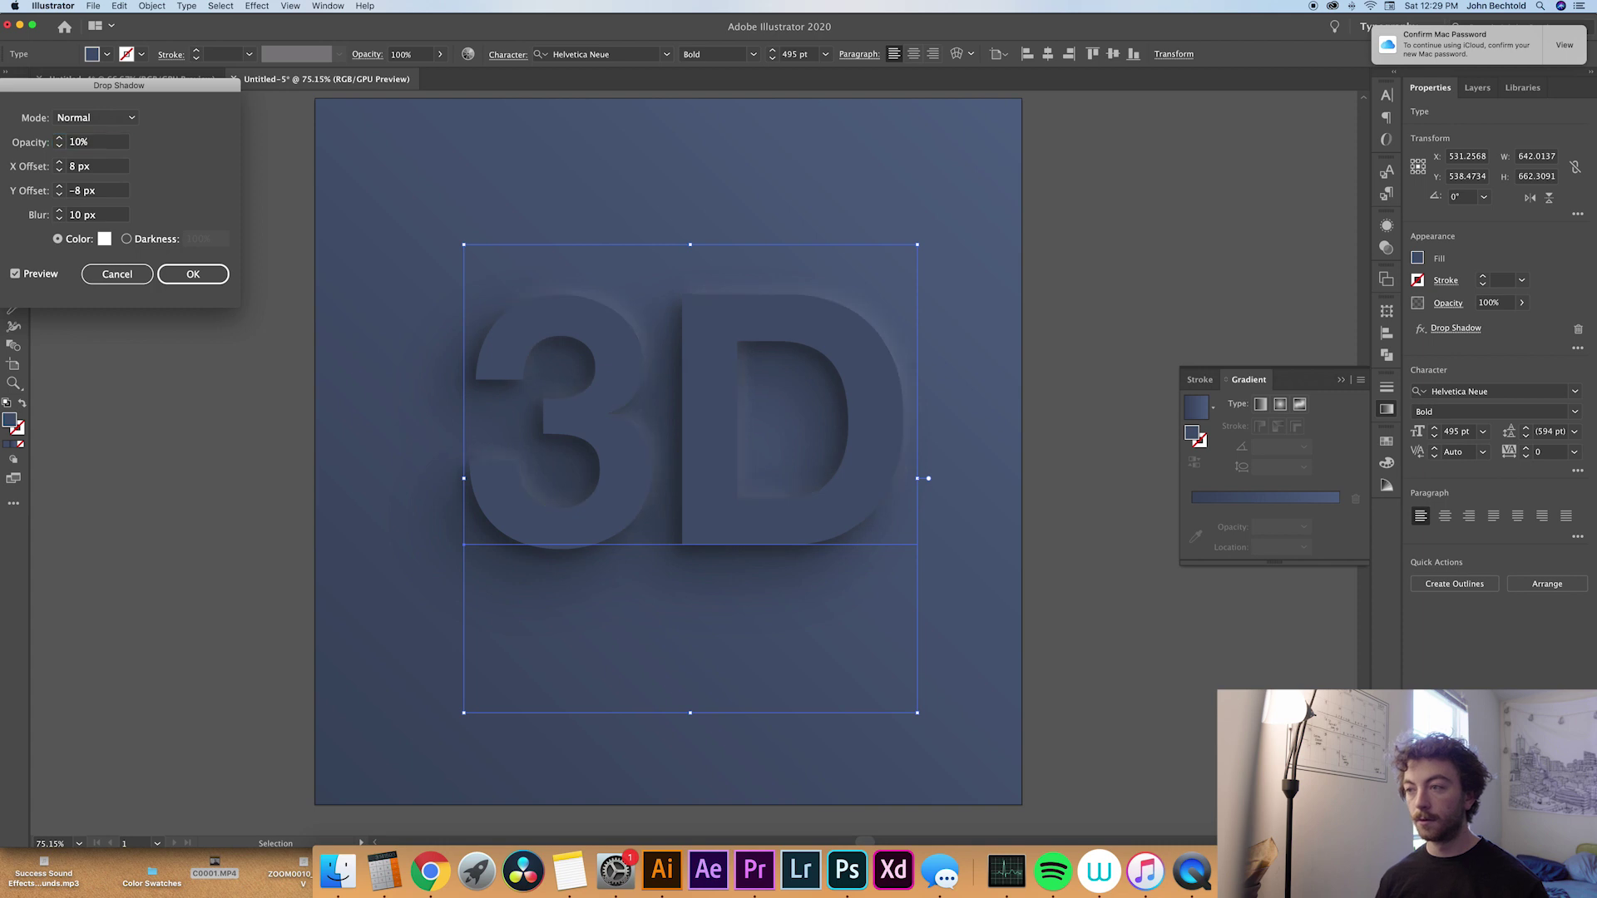
key(Return)
click(162, 280)
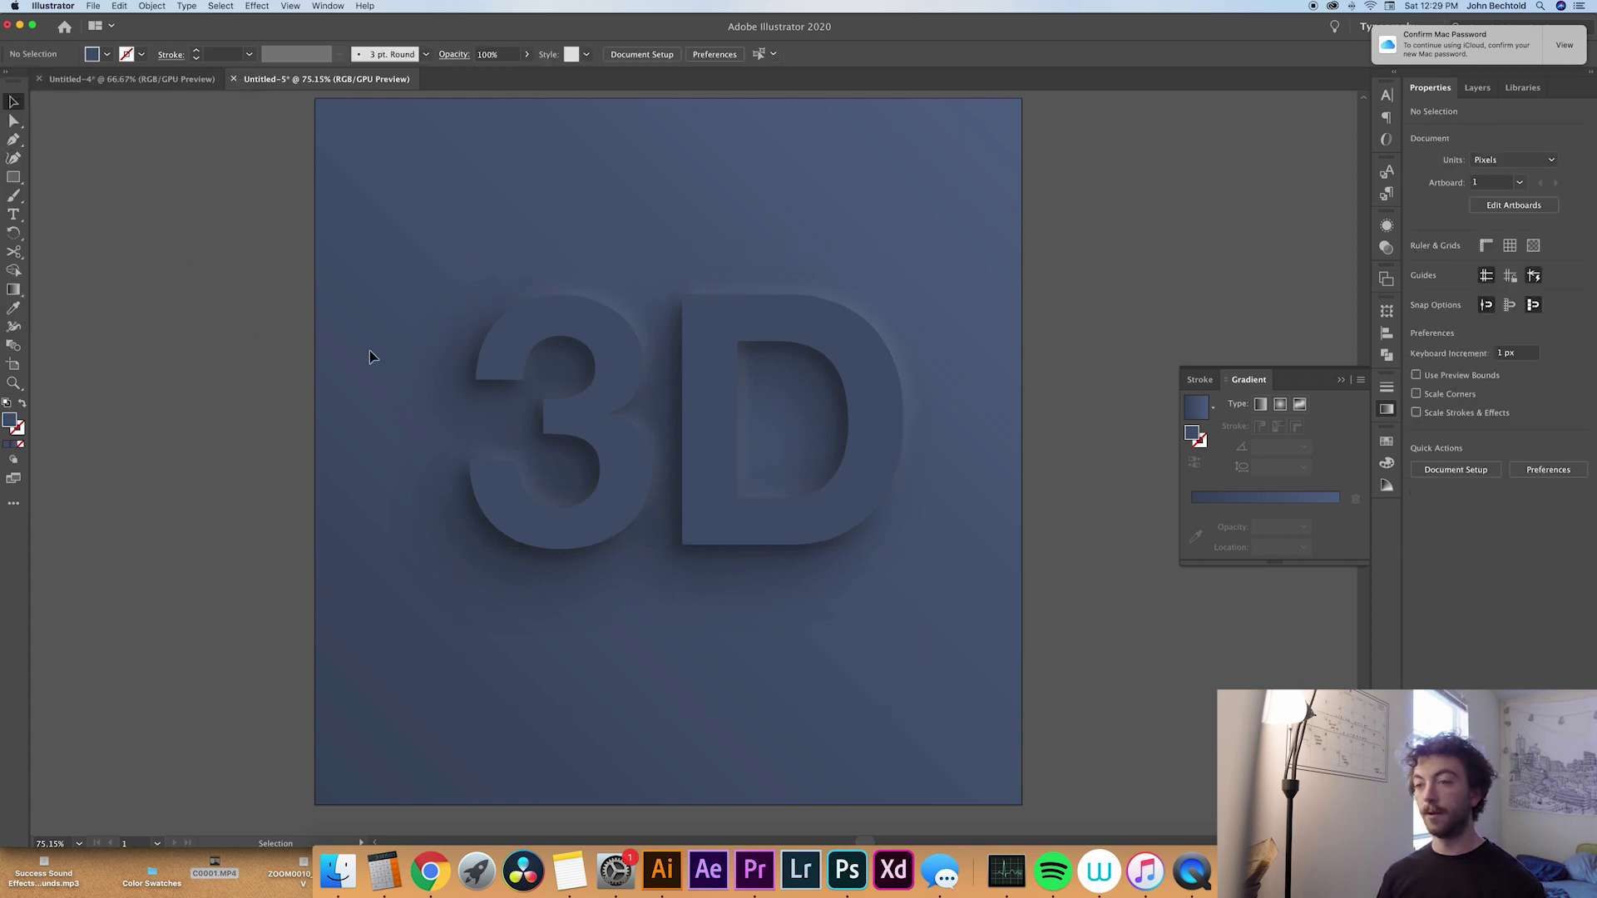
Give the 3D text a white Normal-mode Edge inner glow at 5% opacity, 15 px blur
click(515, 341)
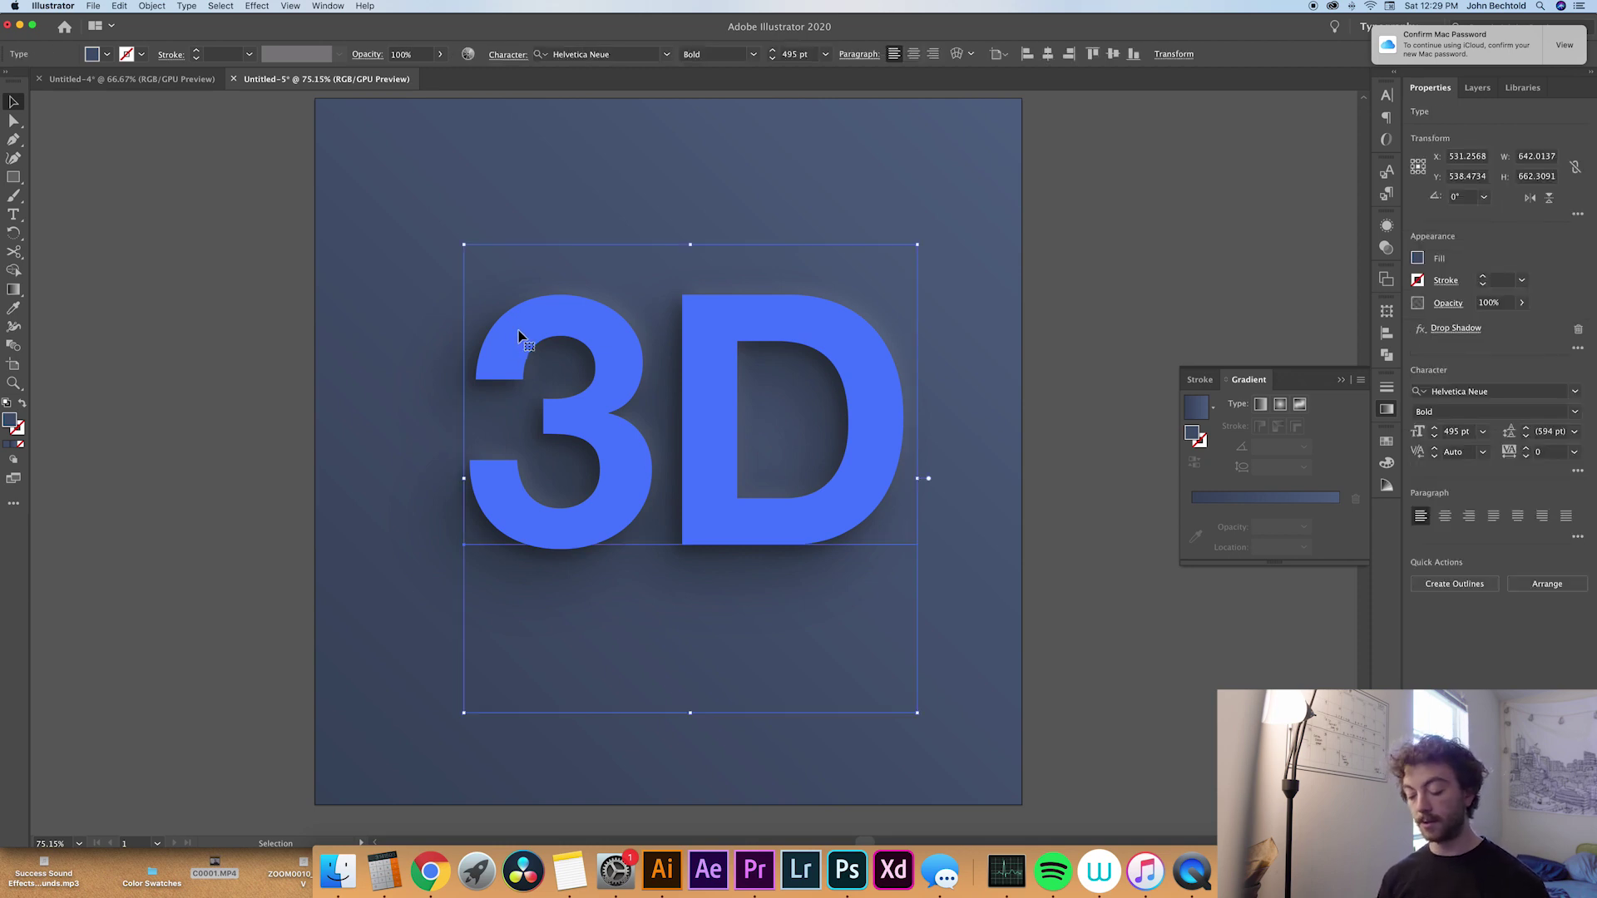
key(a)
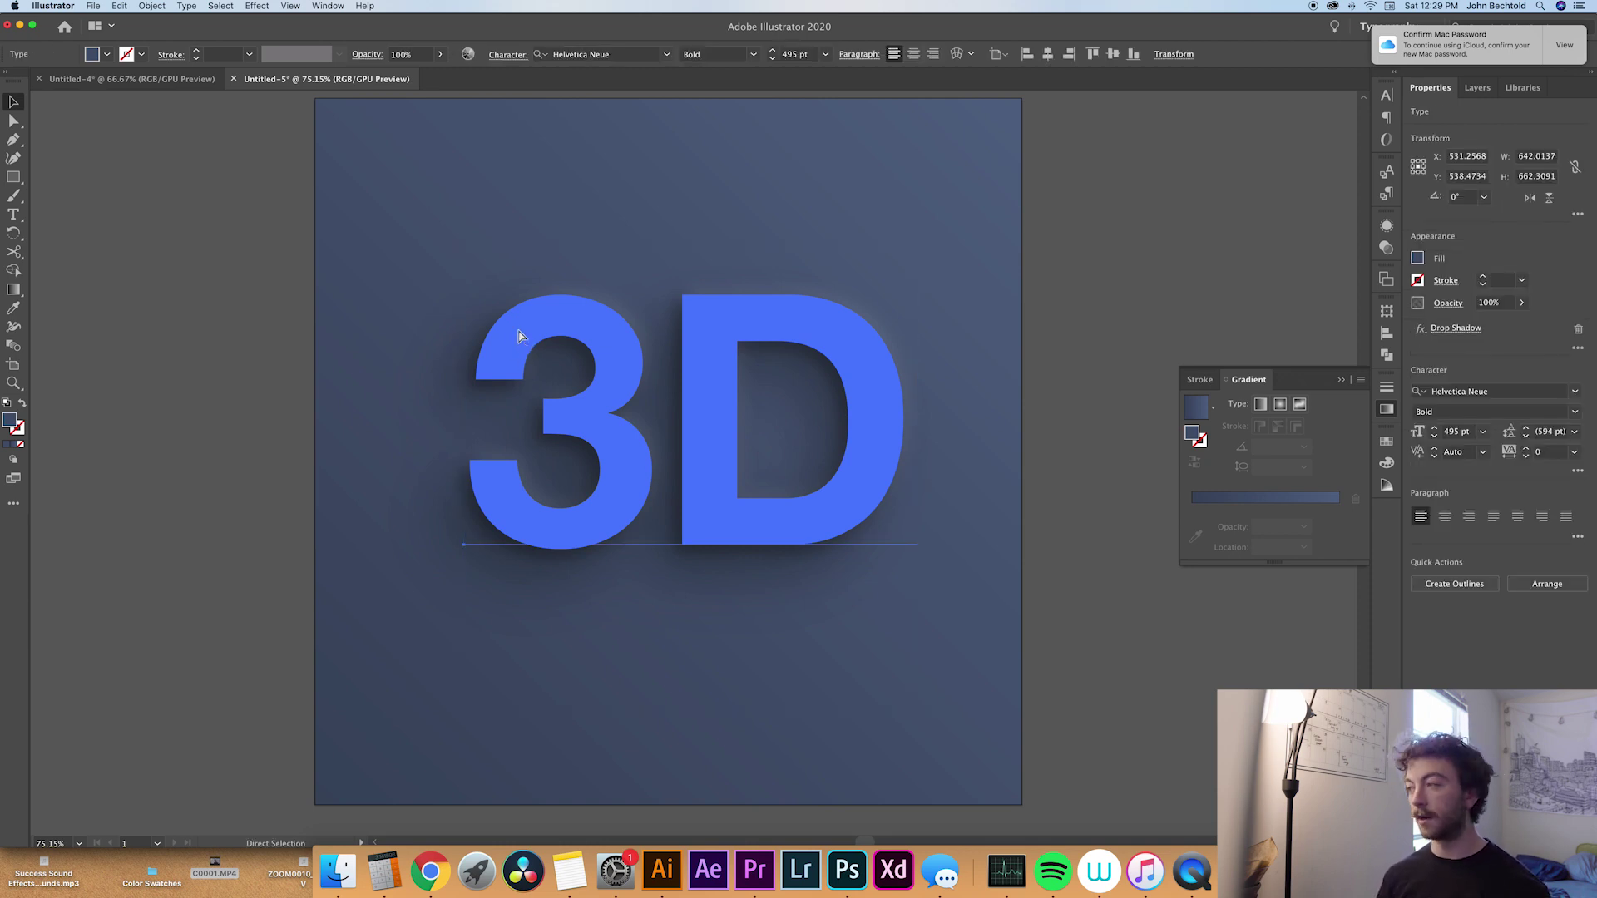
key(super+z)
key(v)
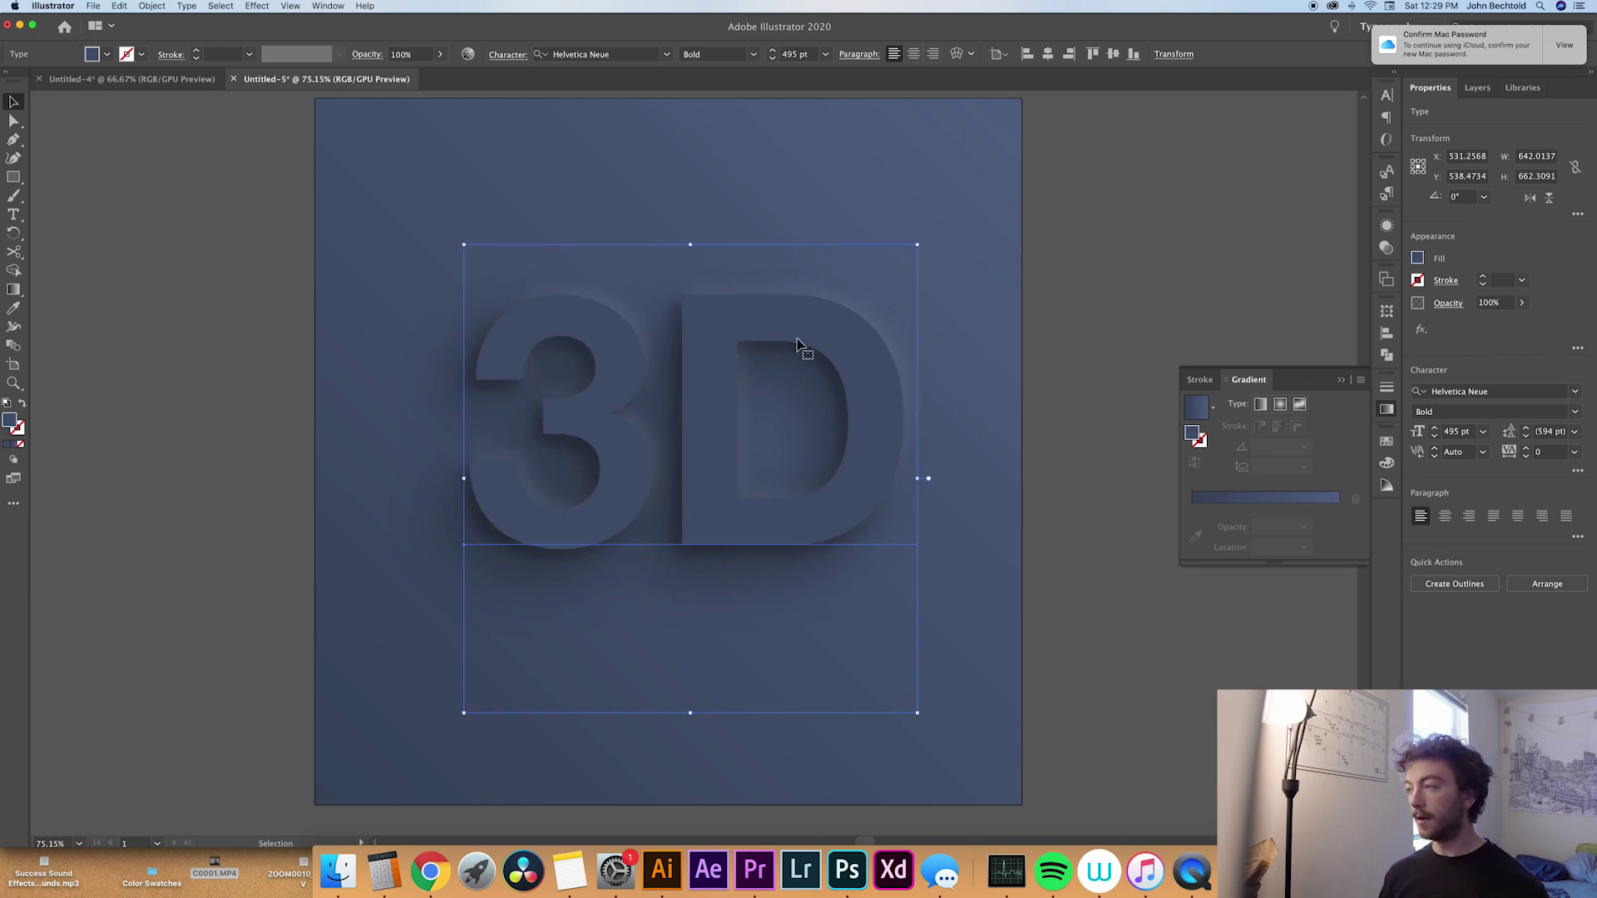
click(1424, 329)
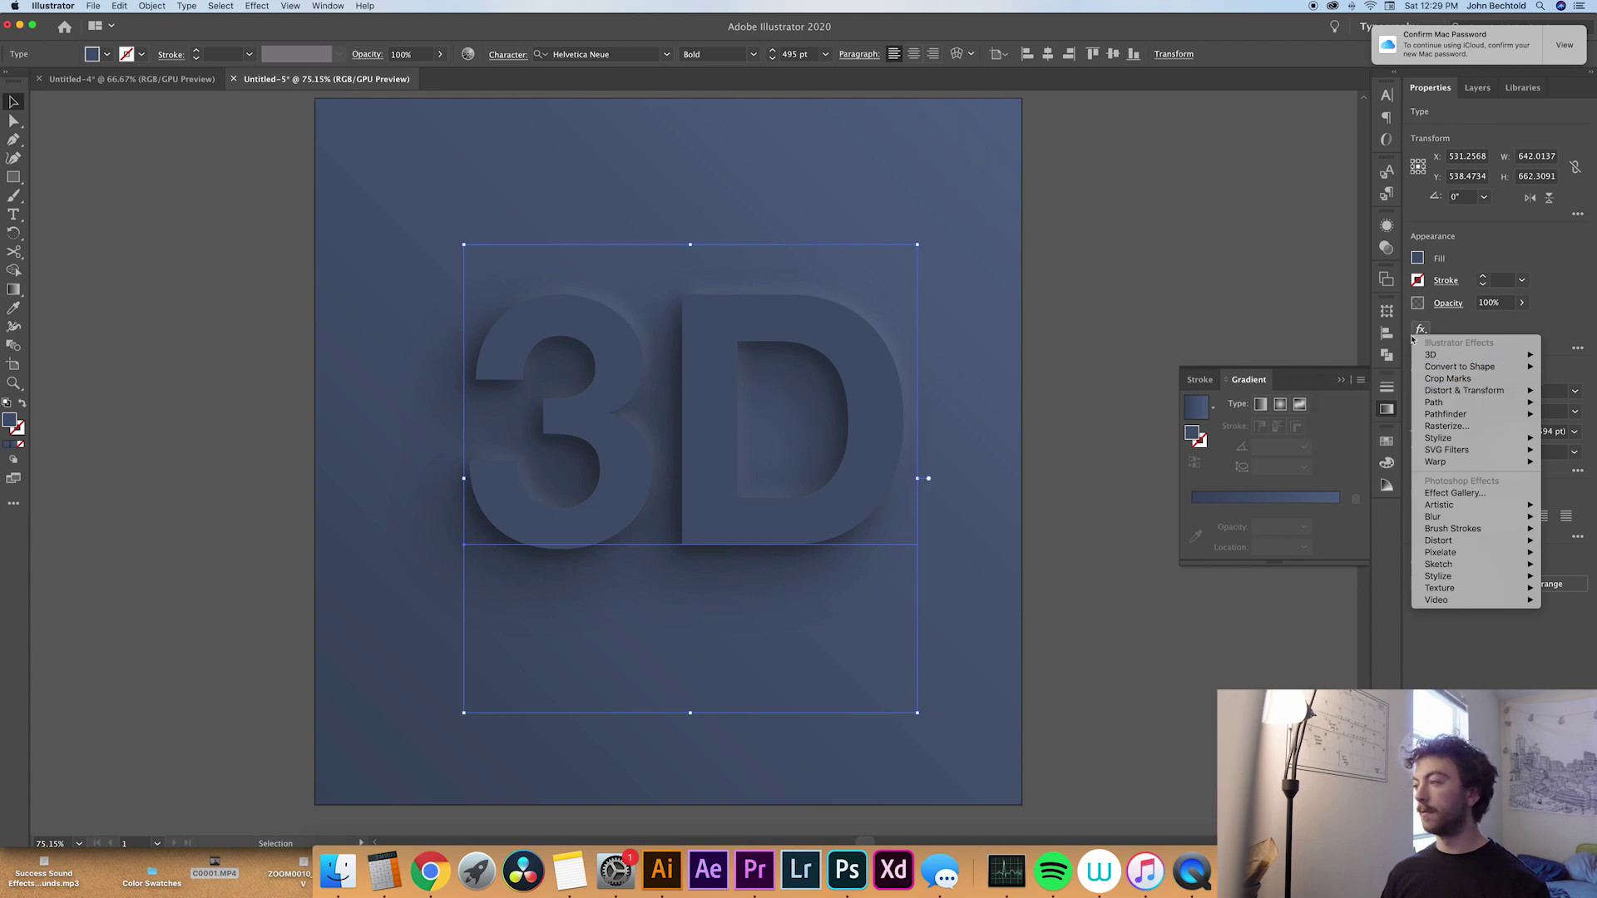
mouse_move(1439, 438)
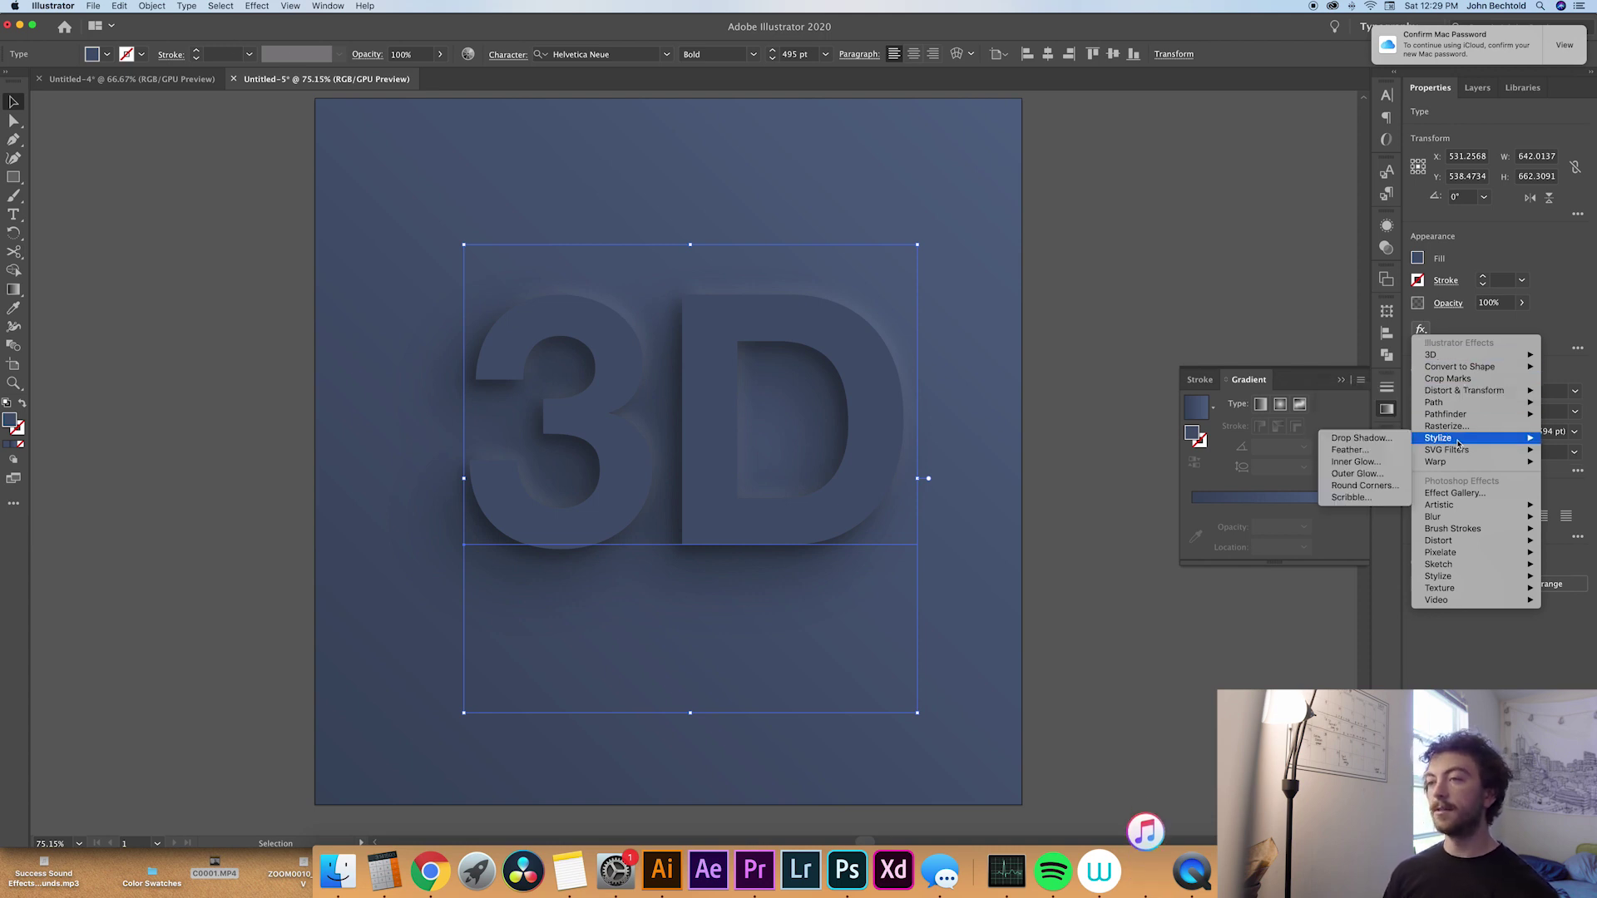
click(1363, 462)
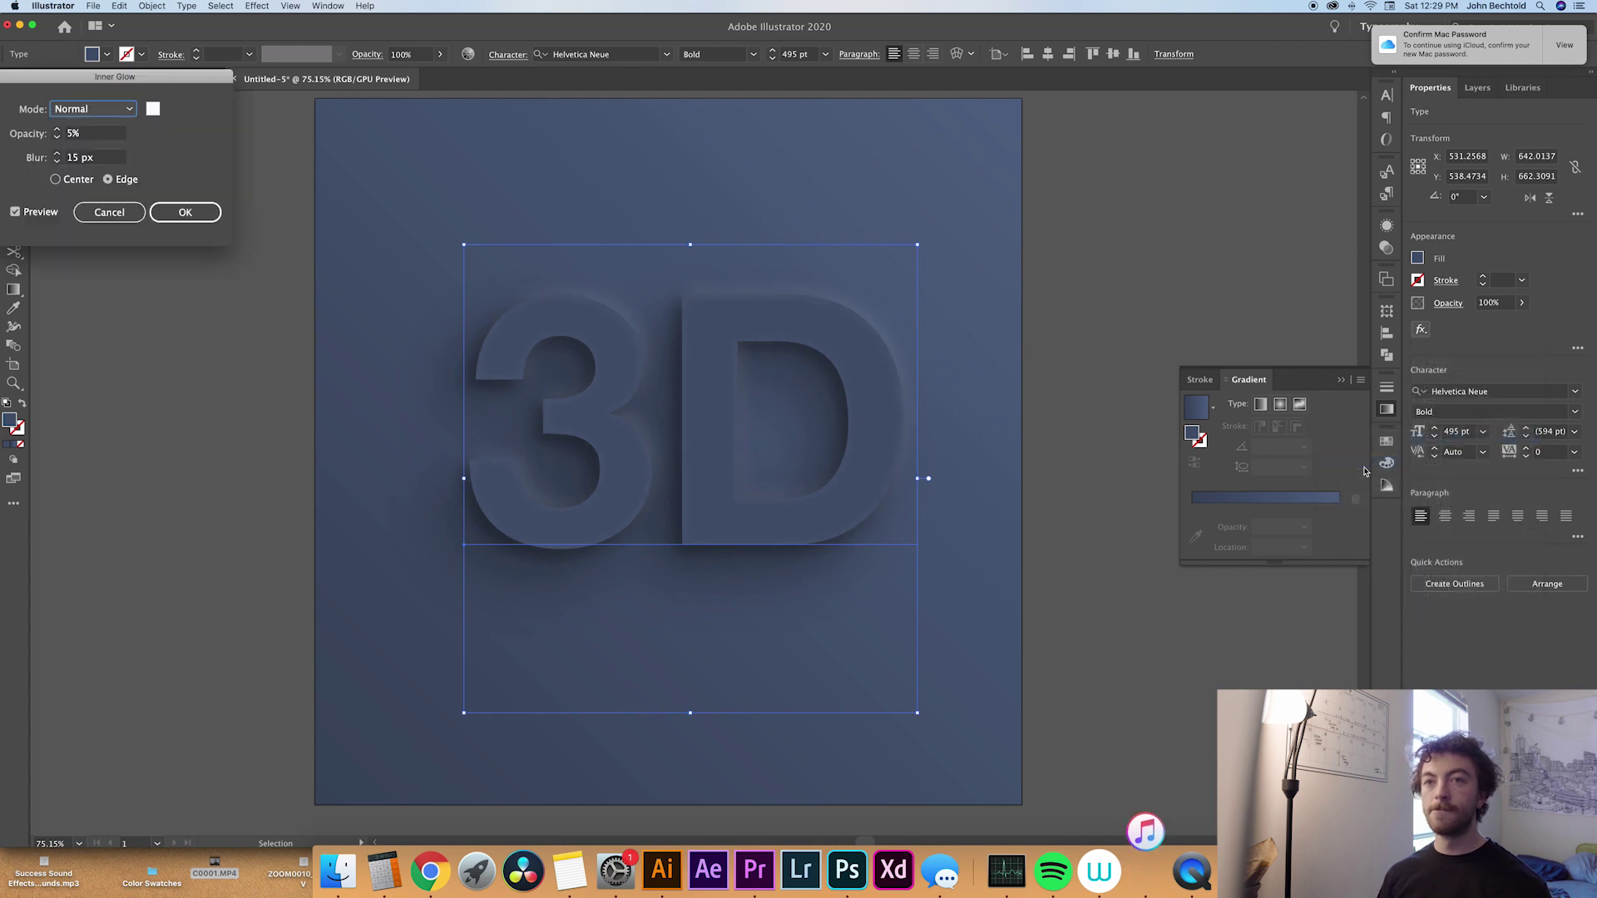
click(152, 111)
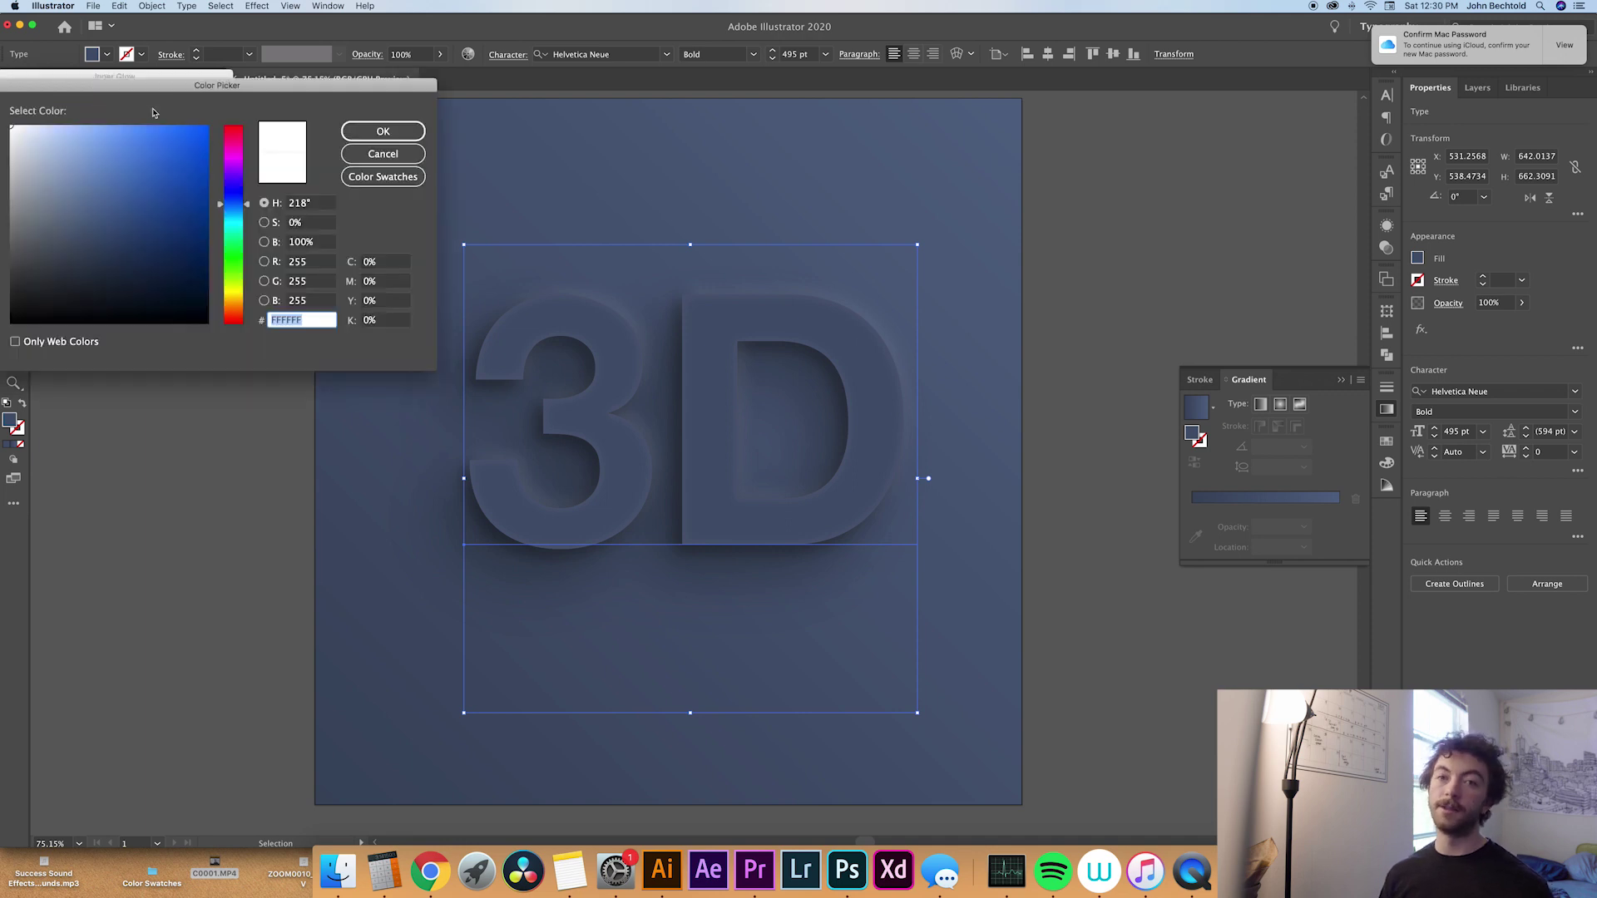
click(384, 132)
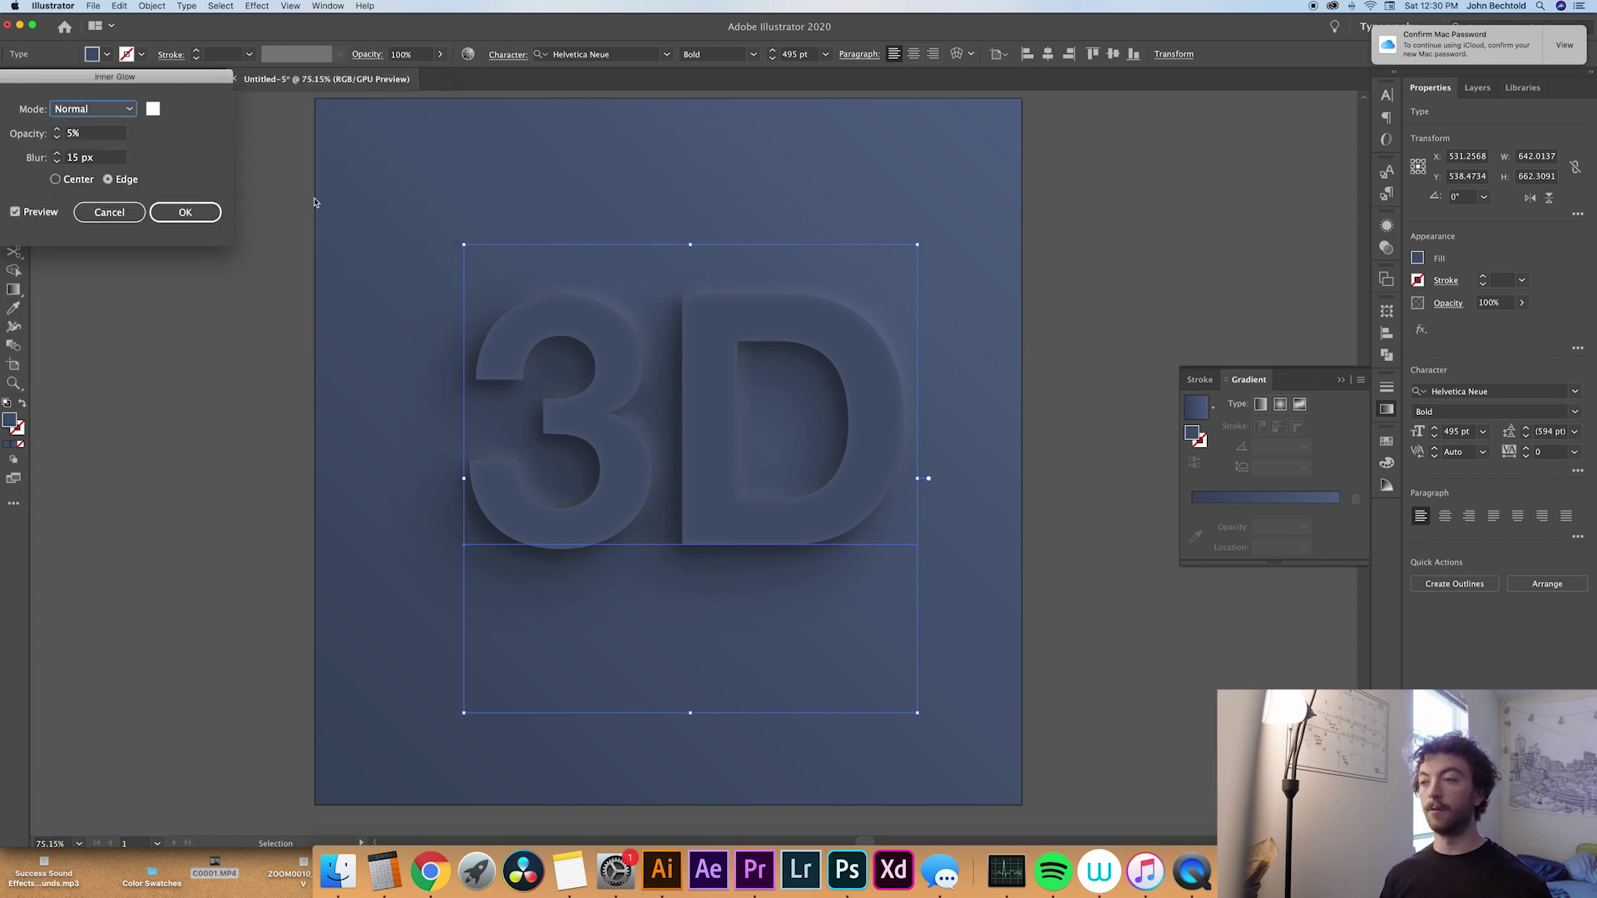
click(184, 212)
click(230, 233)
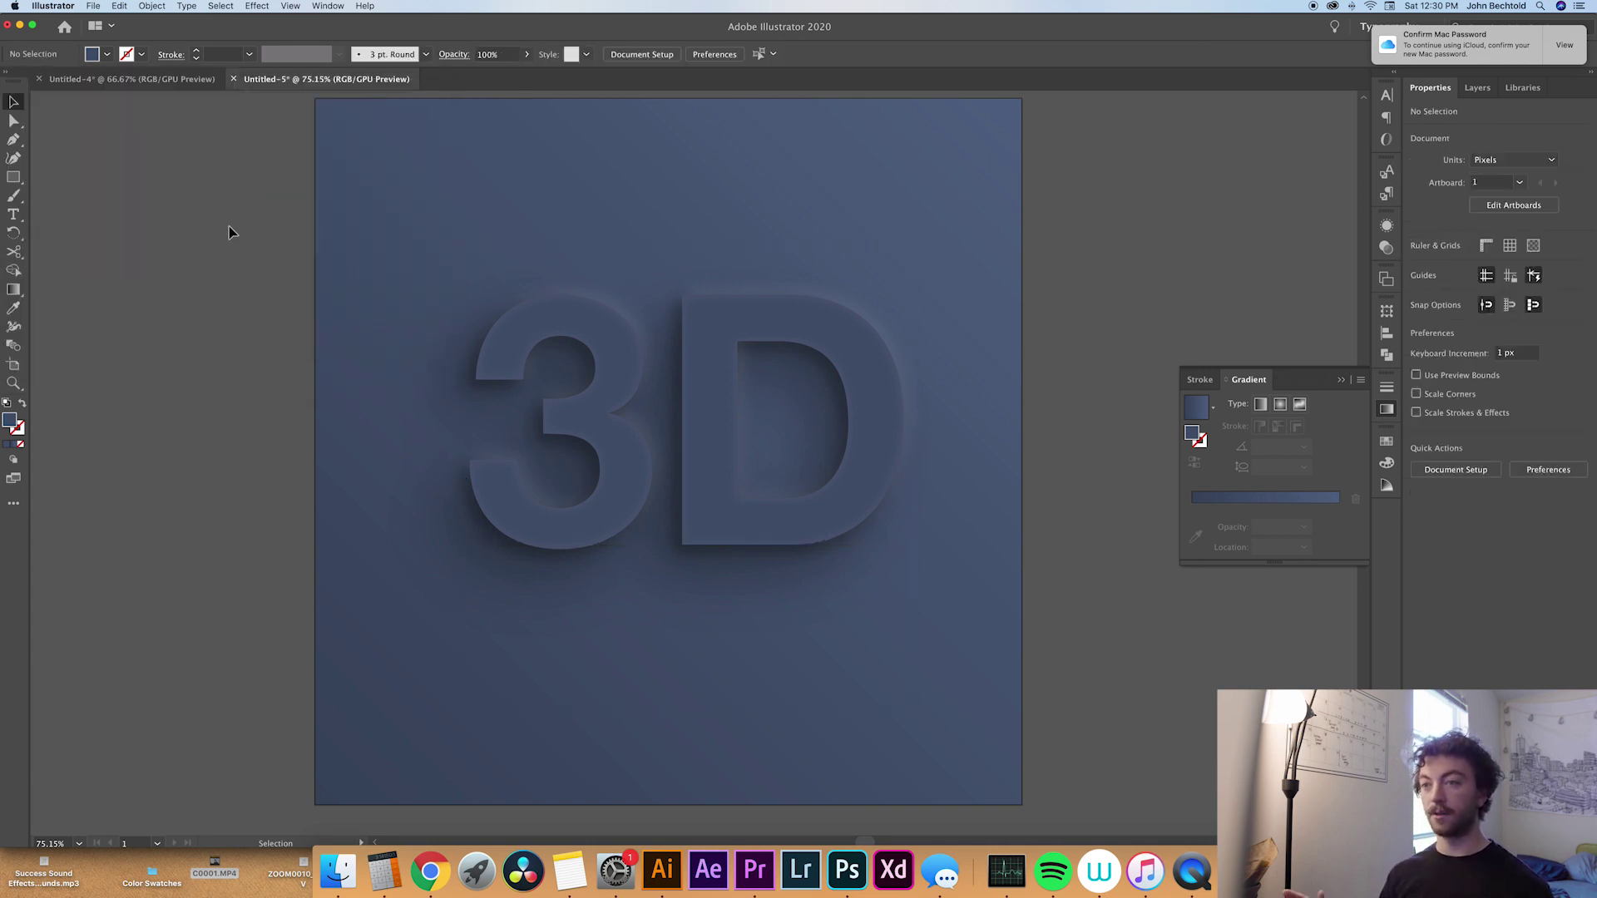
key(super+equal)
key(super+equal)
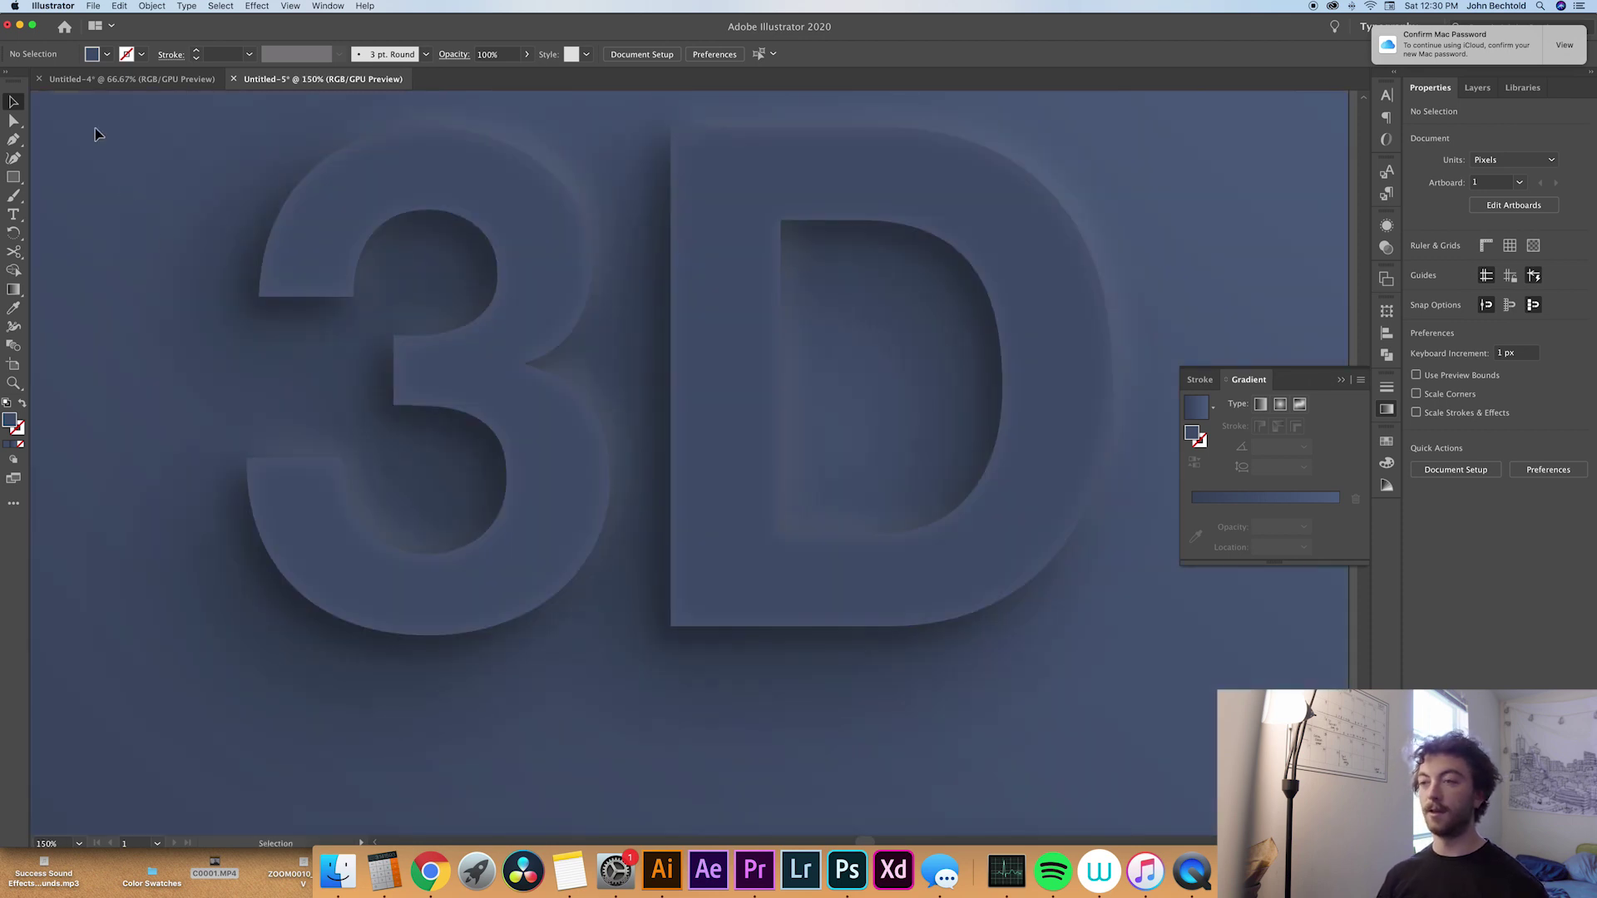
key(super+minus)
key(super+minus)
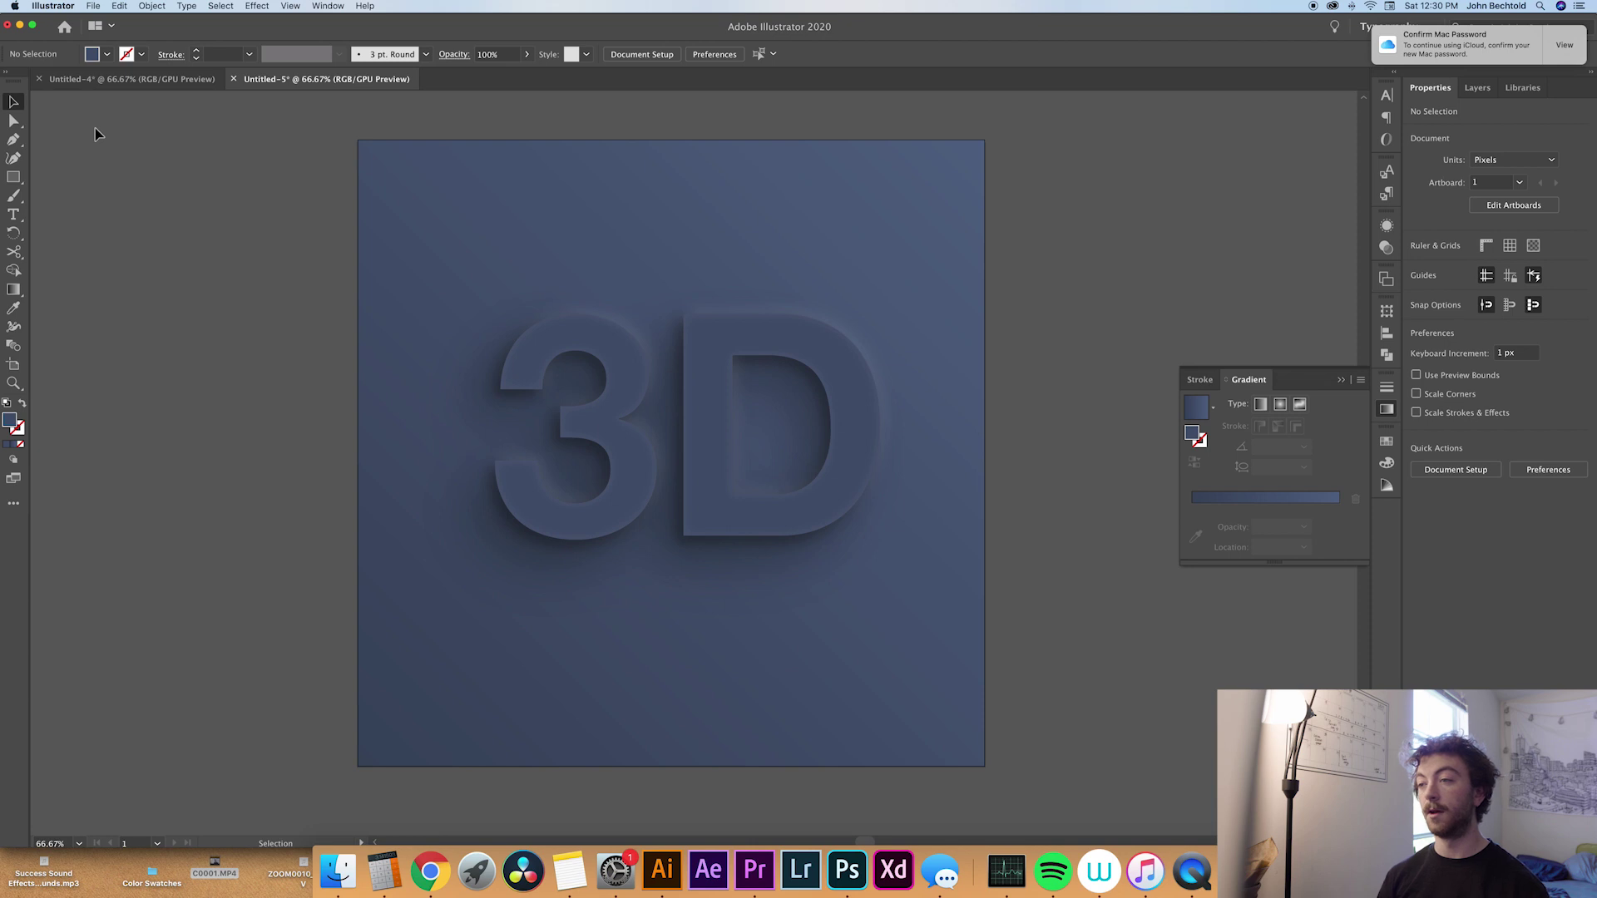